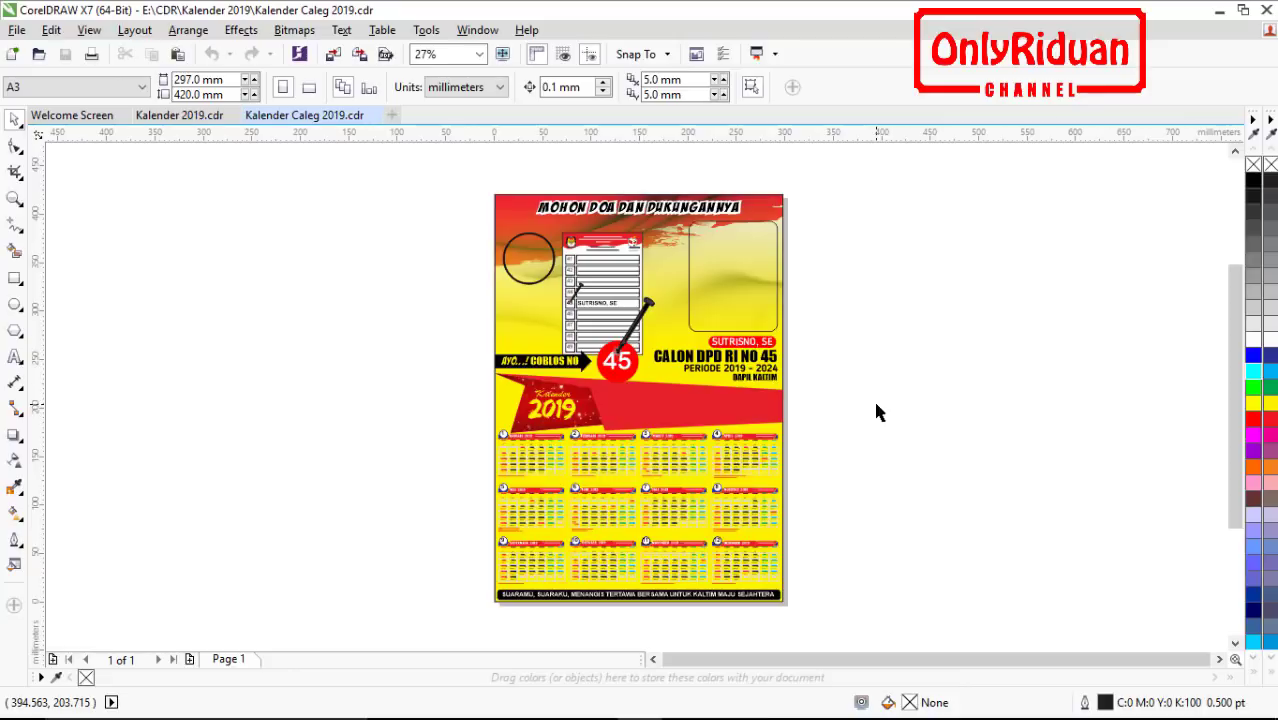
Create a blank landscape A4 document and show the Object Manager docker.
left_click(876, 411)
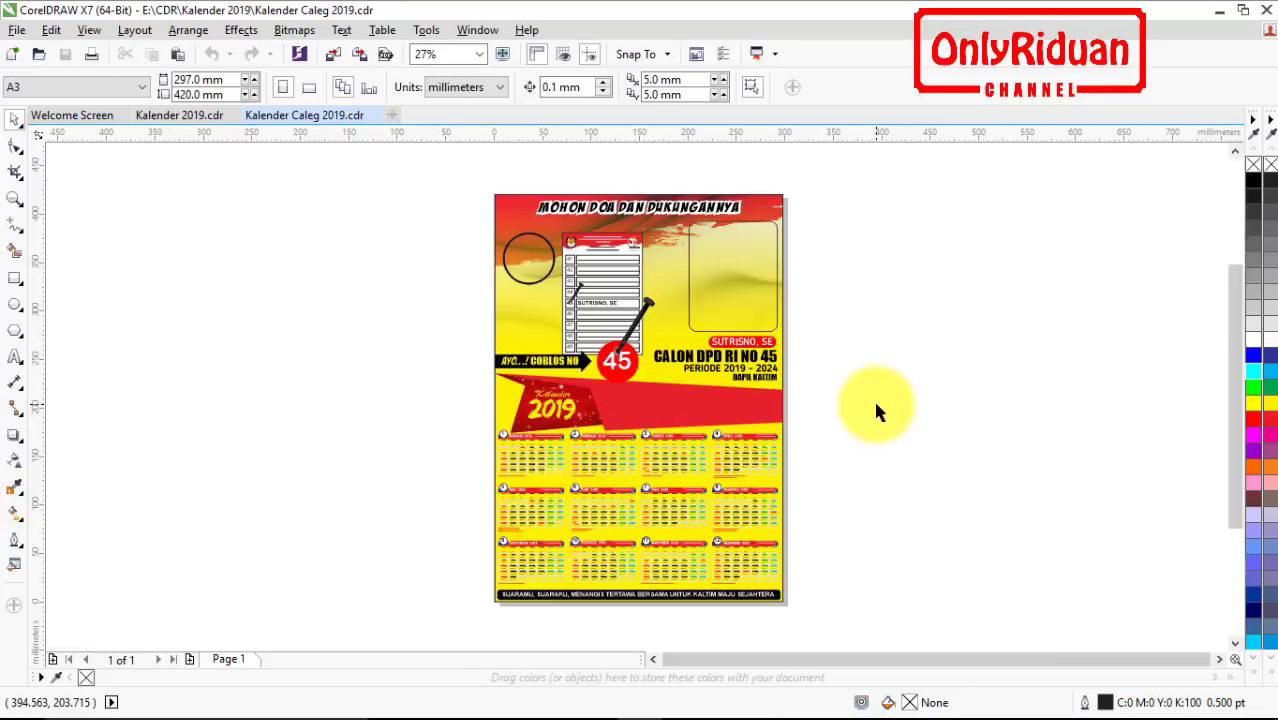
left_click(393, 118)
left_click(624, 534)
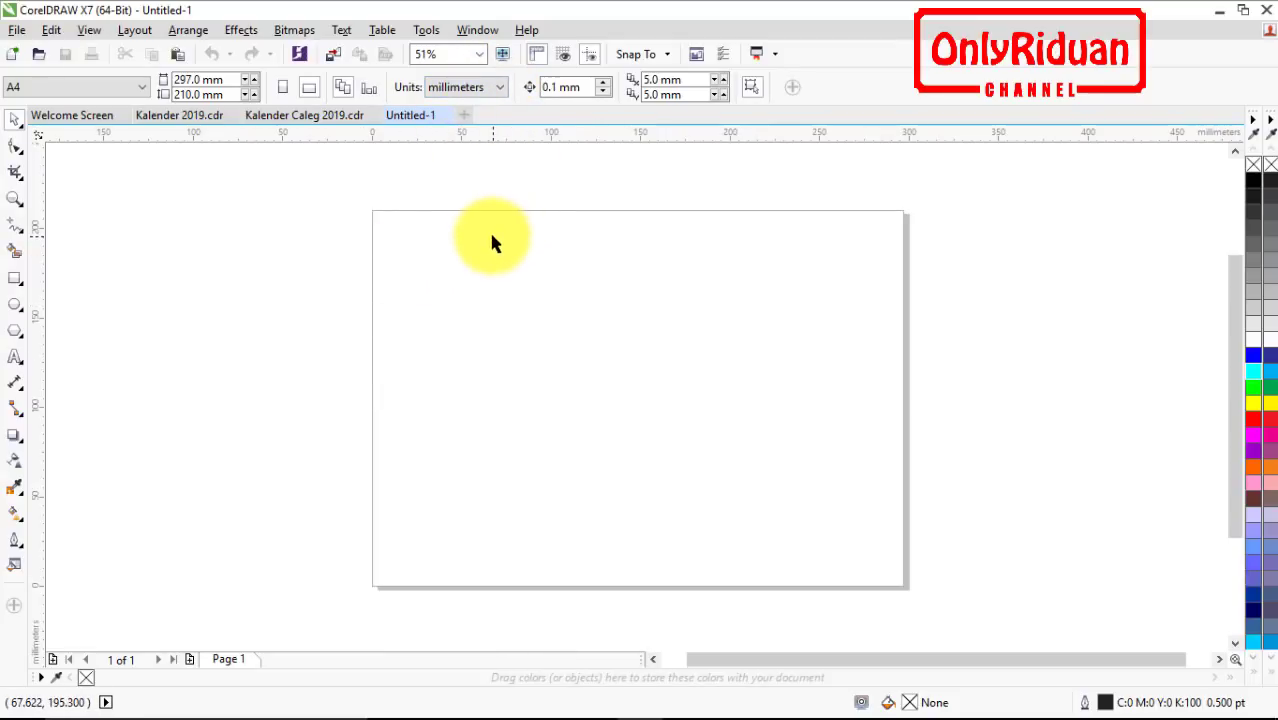
left_click(477, 31)
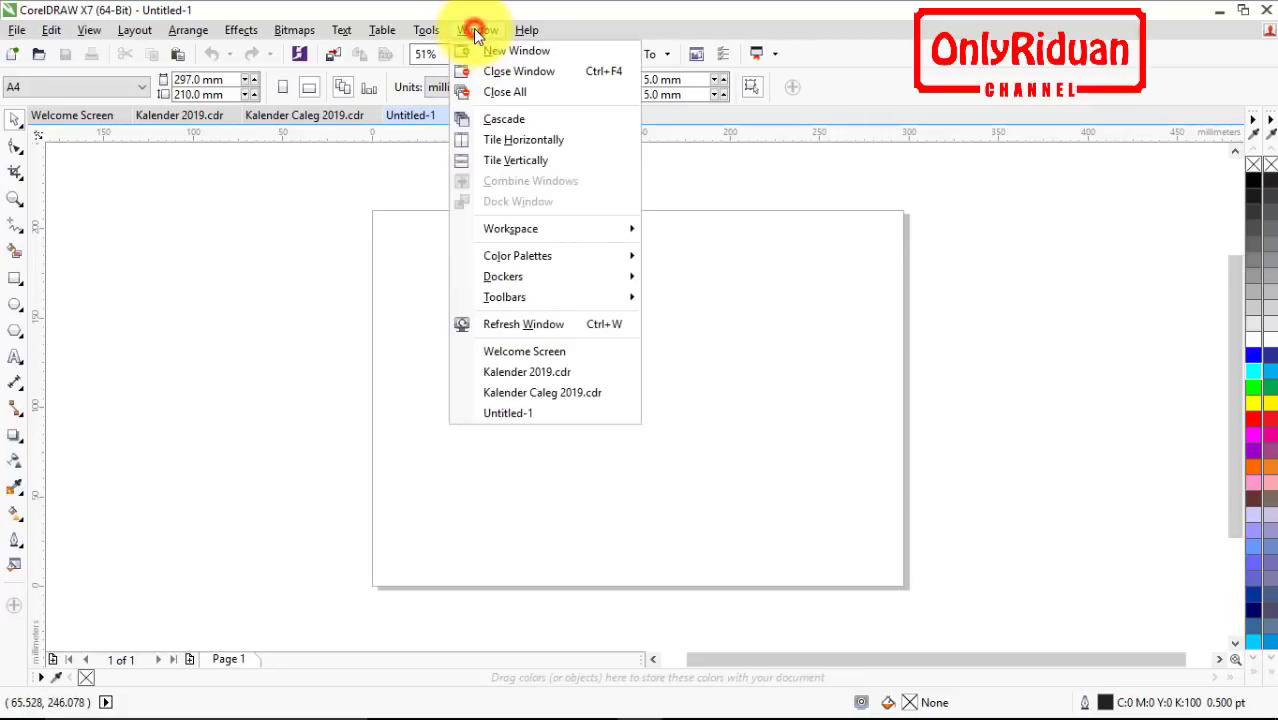
mouse_move(503, 276)
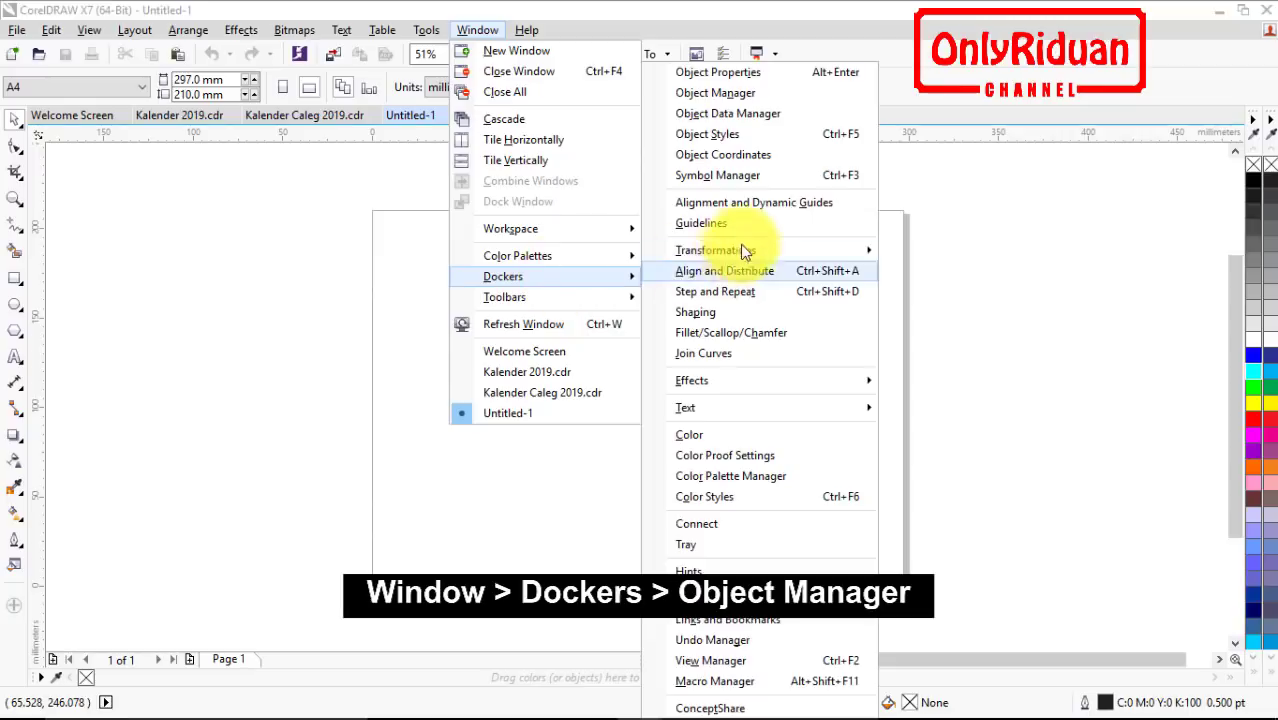
left_click(726, 92)
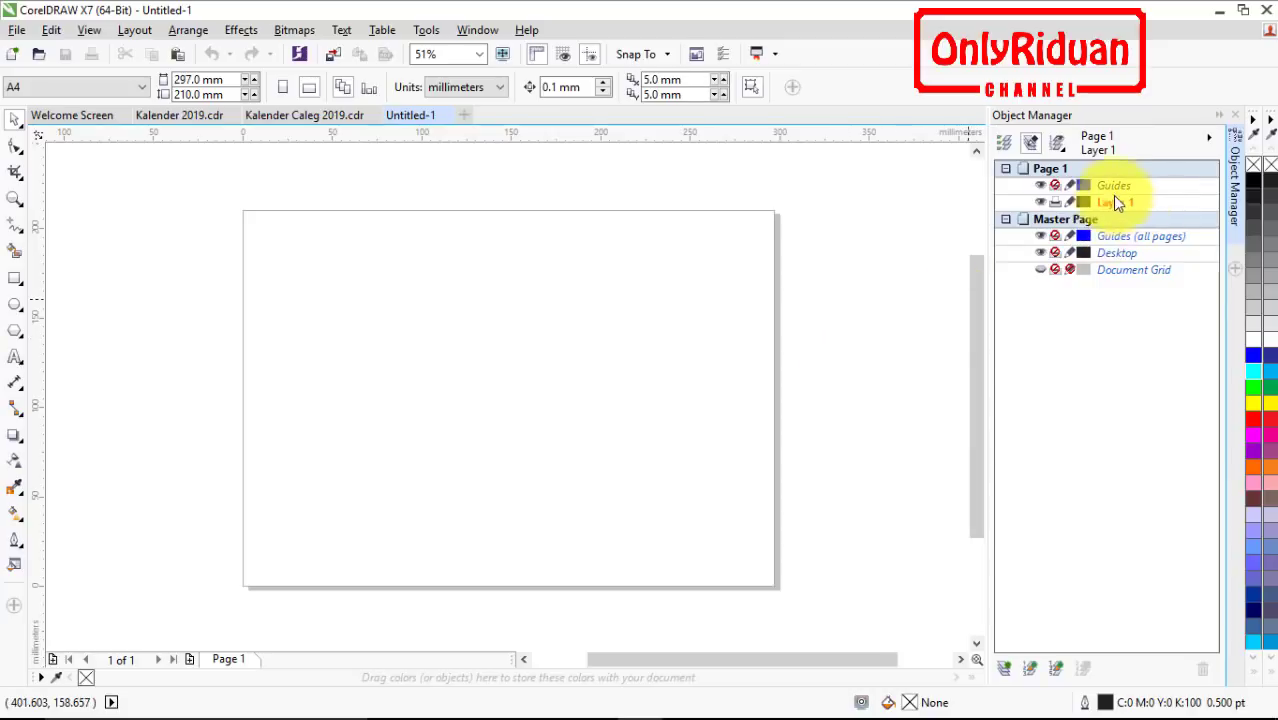
Draw a blue rectangle in the page's upper-left on Layer 1, then add Layer 2.
left_click(1150, 204)
left_click(14, 279)
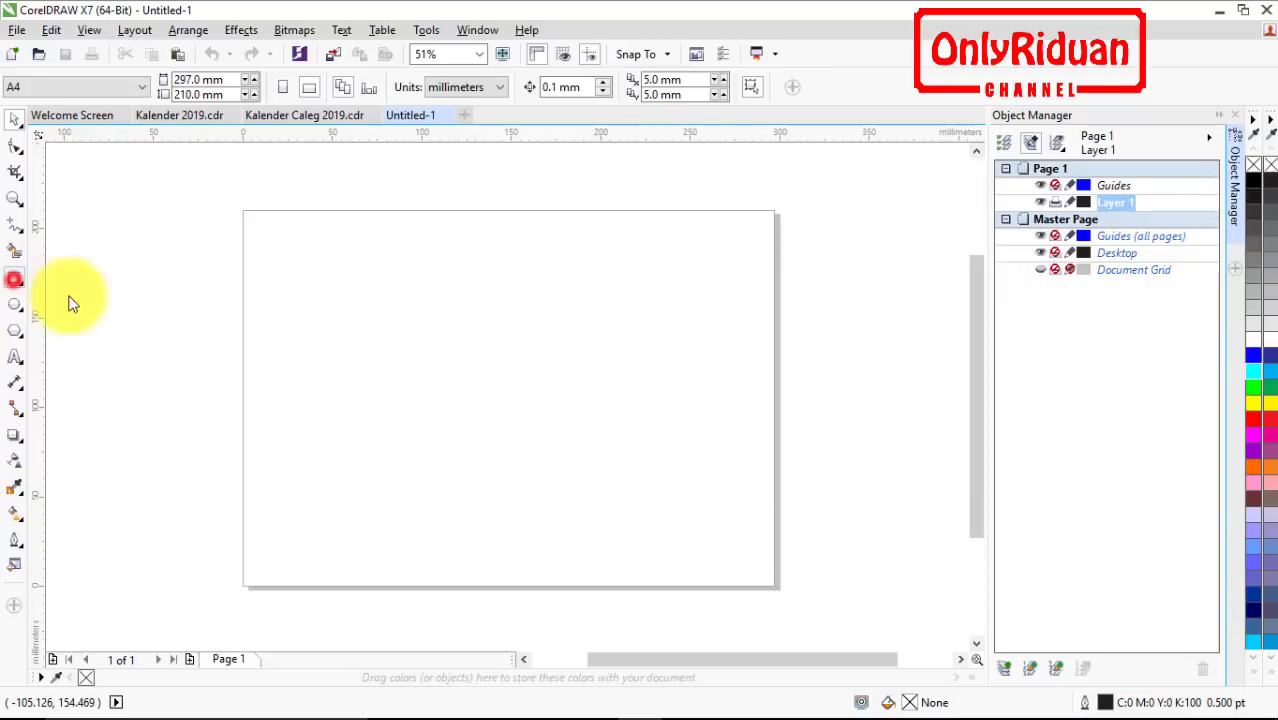
left_click_drag(360, 252, 538, 423)
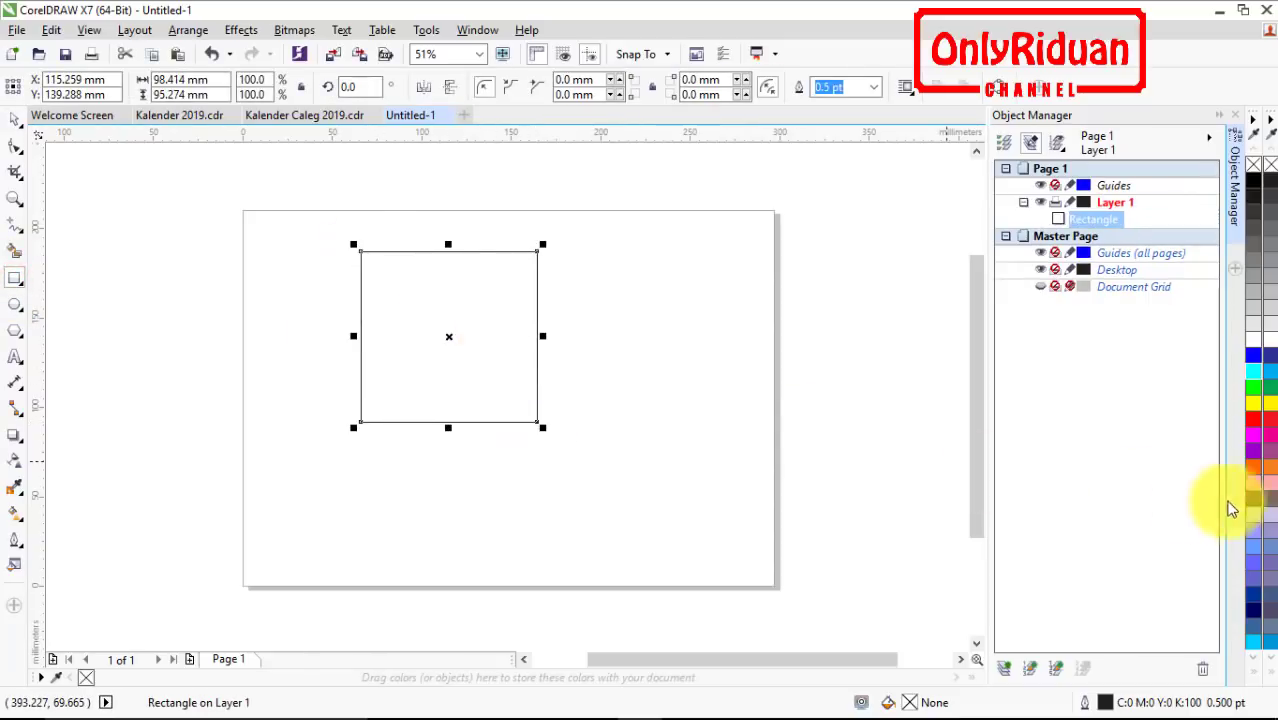
left_click(1254, 355)
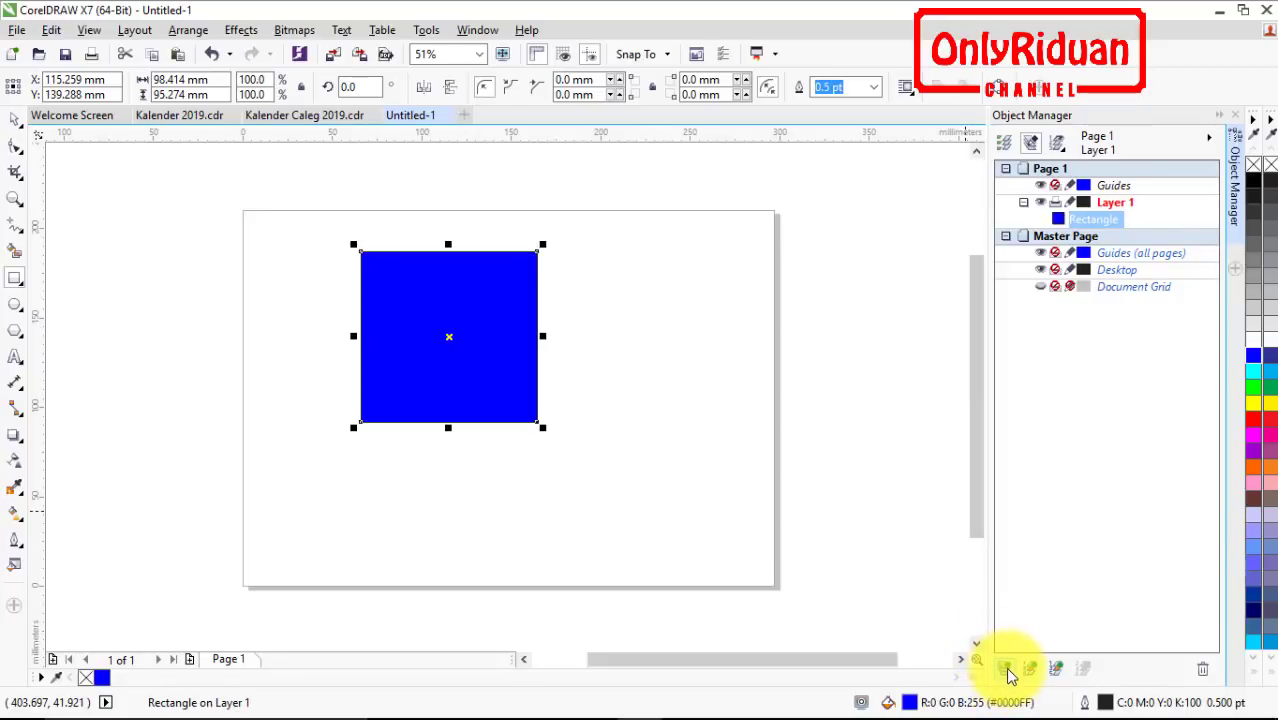
left_click(1007, 672)
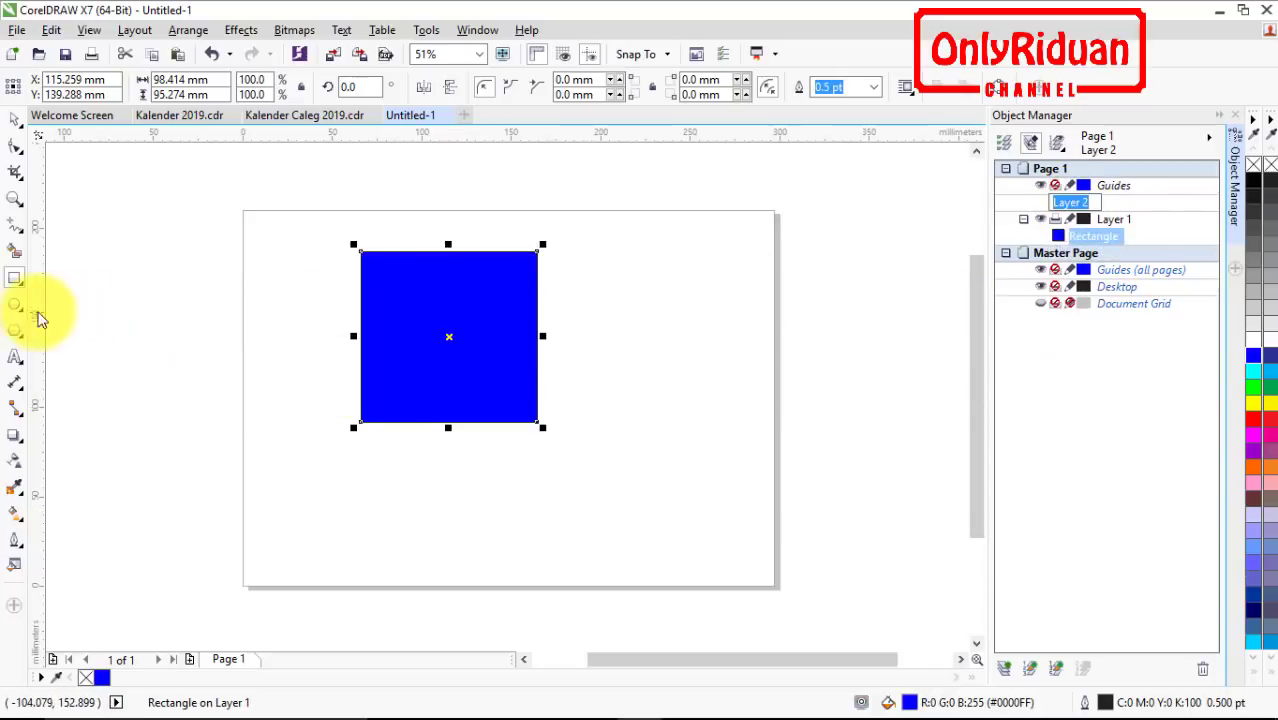
Draw a red circle overlapping the blue rectangle's lower-right corner.
left_click(14, 304)
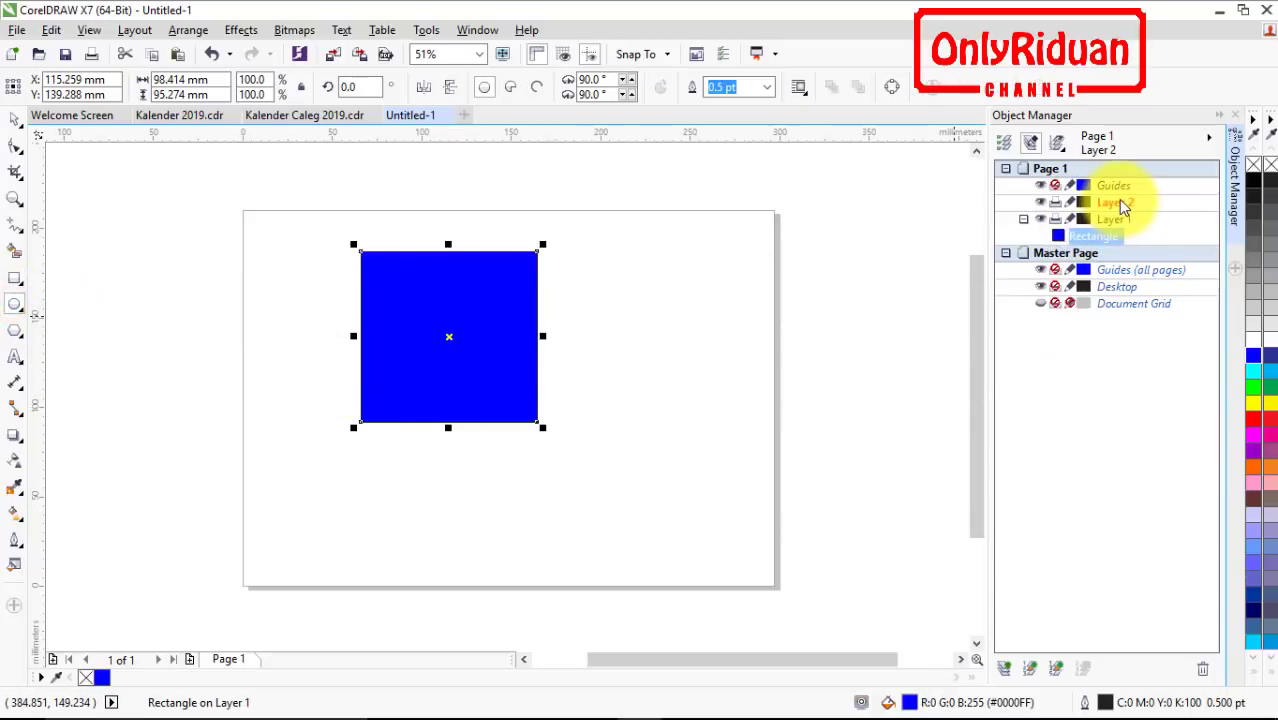
left_click_drag(459, 321, 633, 497)
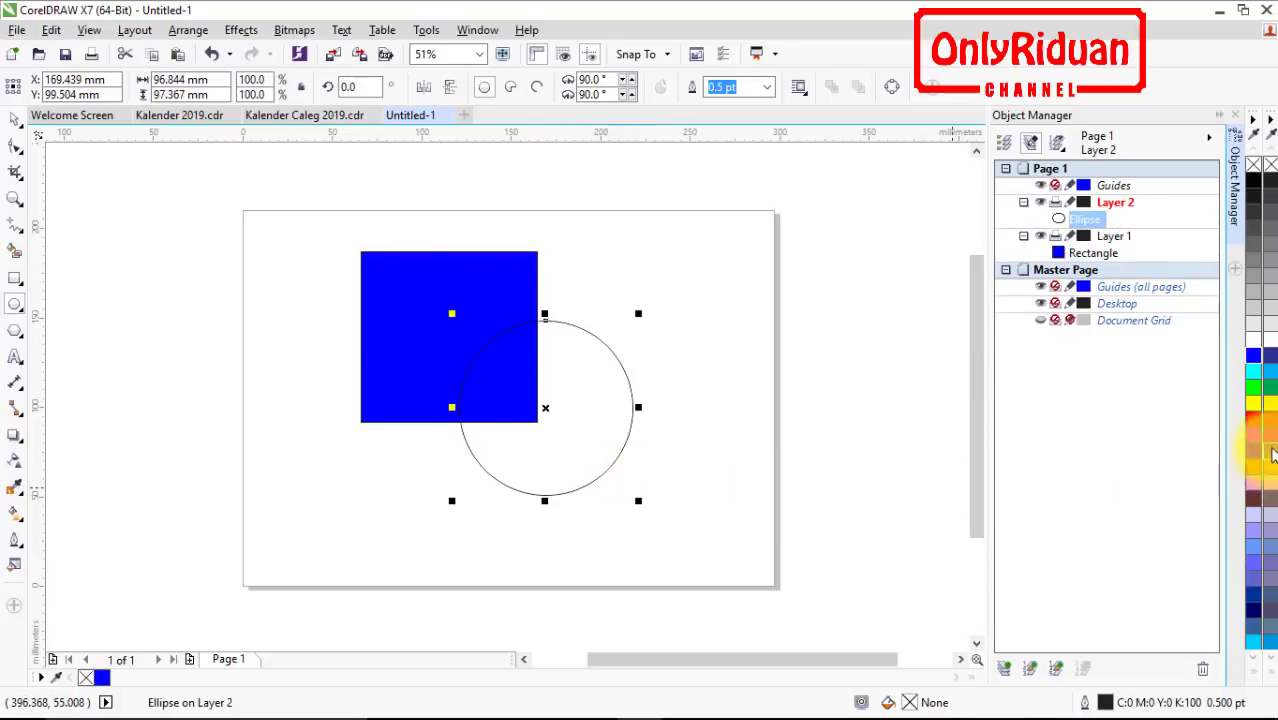
left_click(1256, 420)
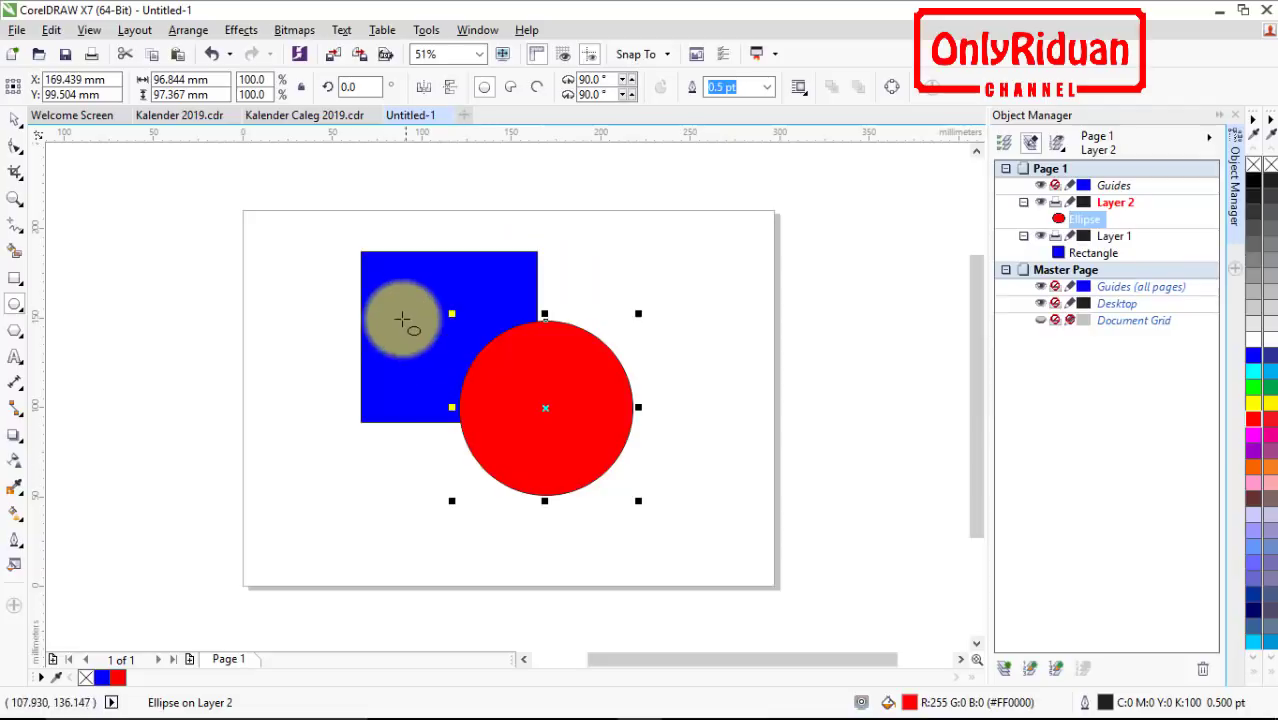
Select the rectangle and then the circle to check which layer each is on.
left_click(15, 118)
left_click(392, 284)
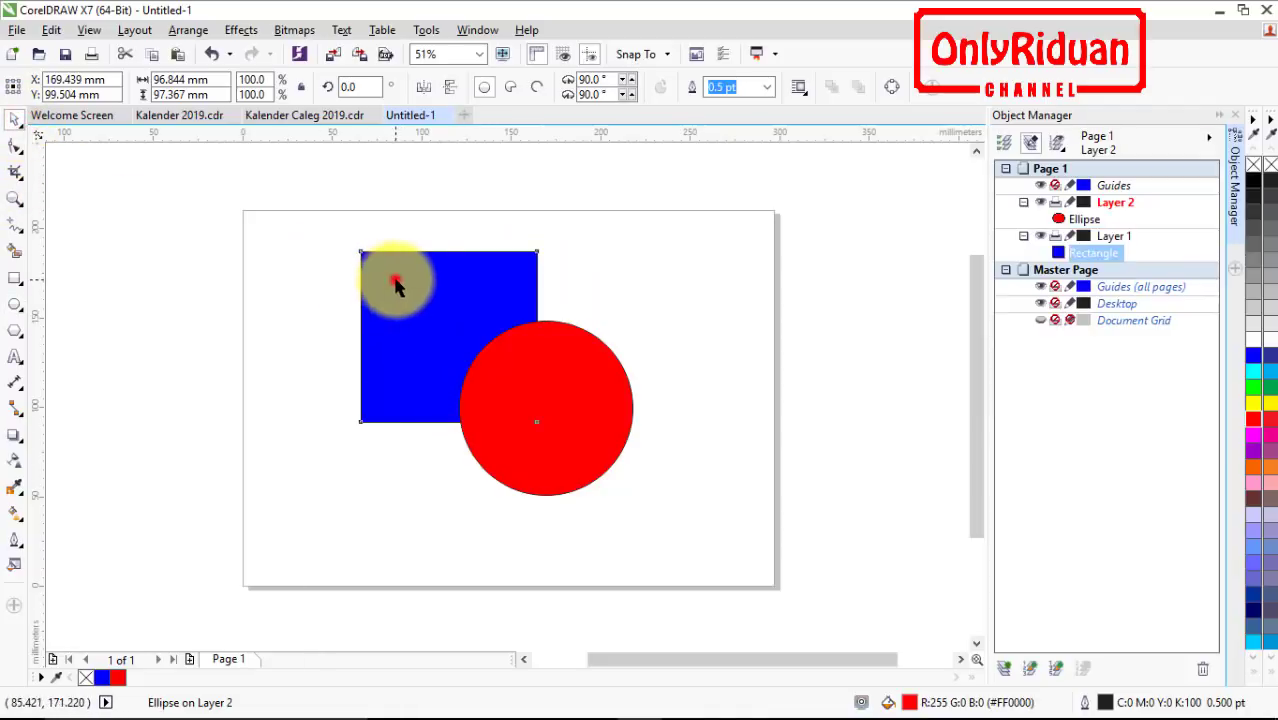
left_click(600, 421)
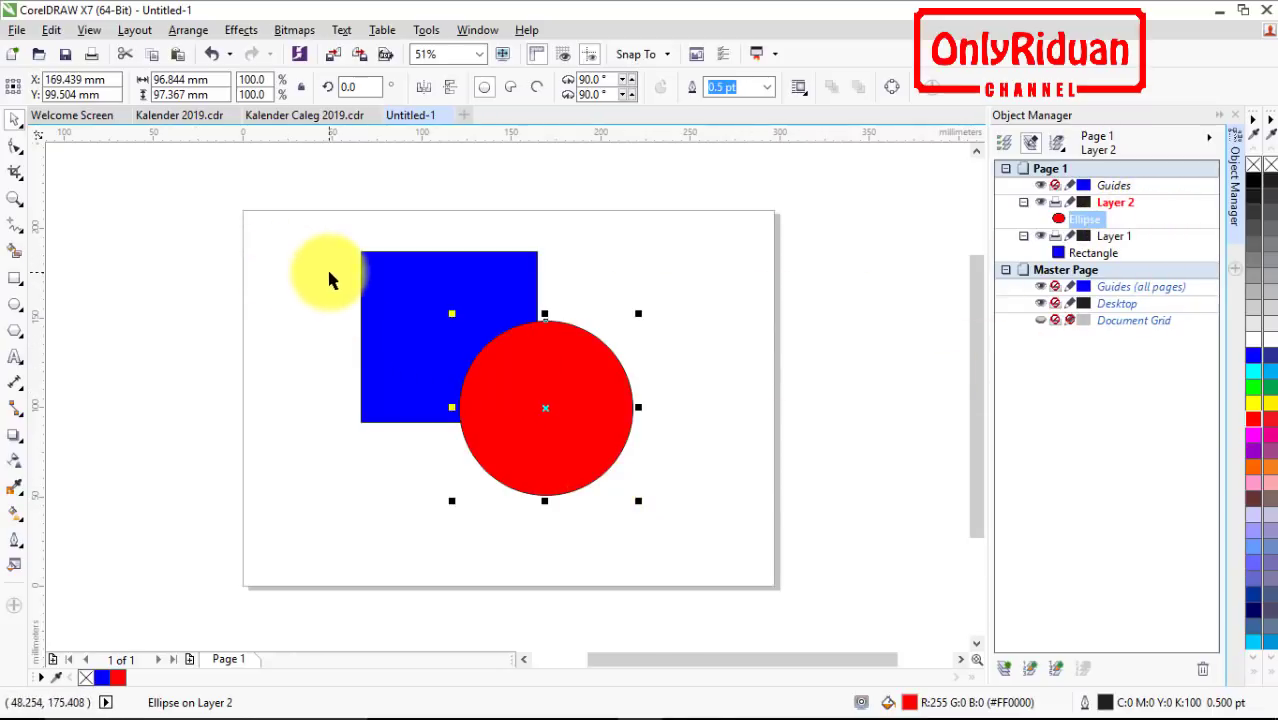
left_click(17, 30)
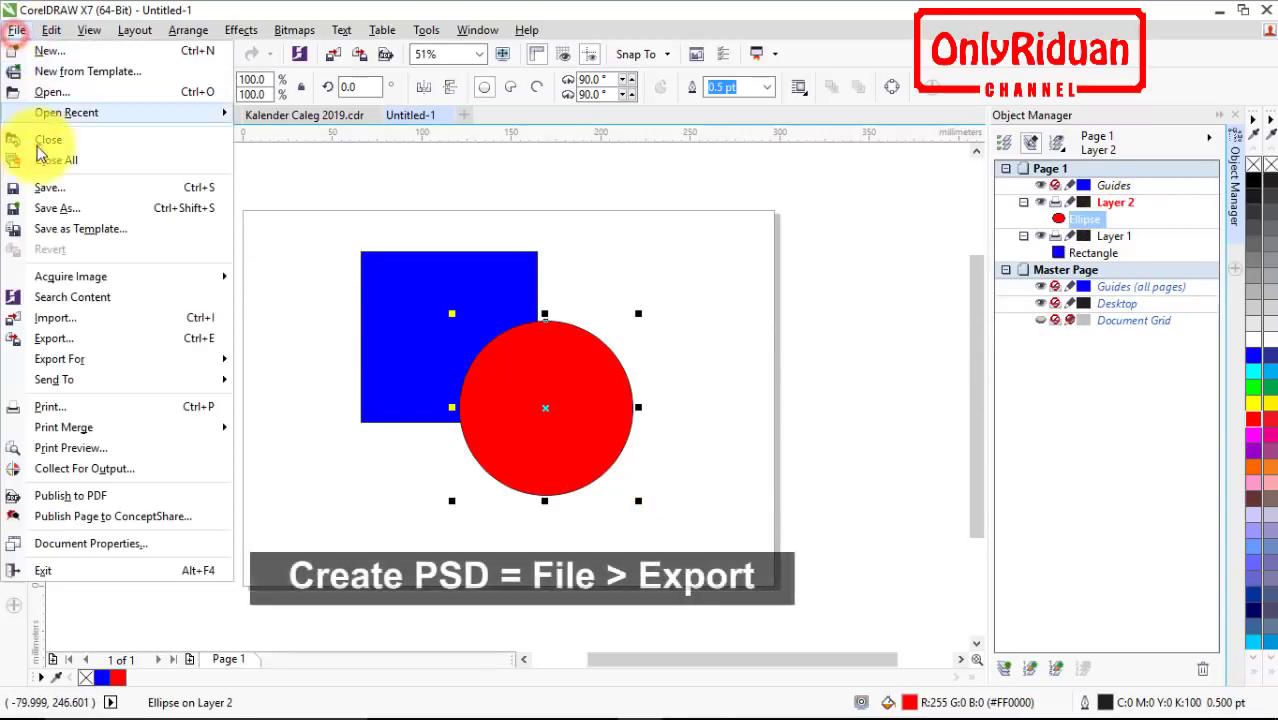
Start an export and create and open a new Test folder in Pictures.
left_click(55, 337)
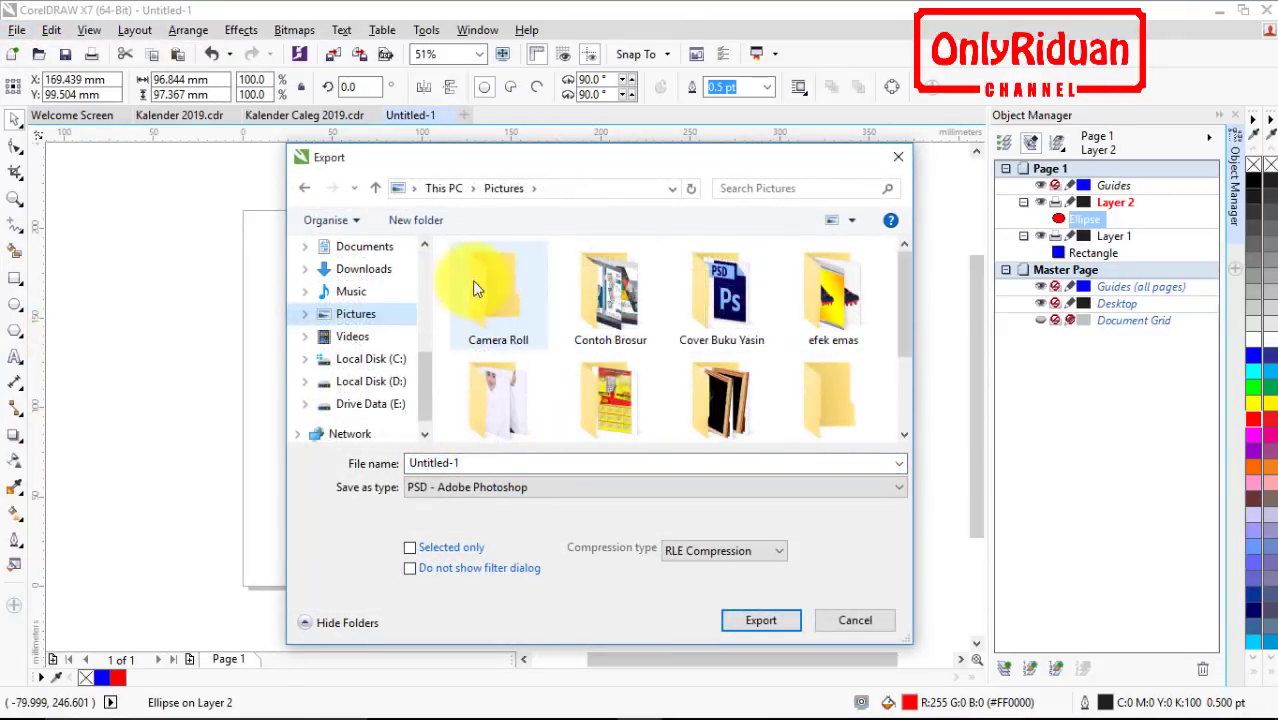
left_click(415, 220)
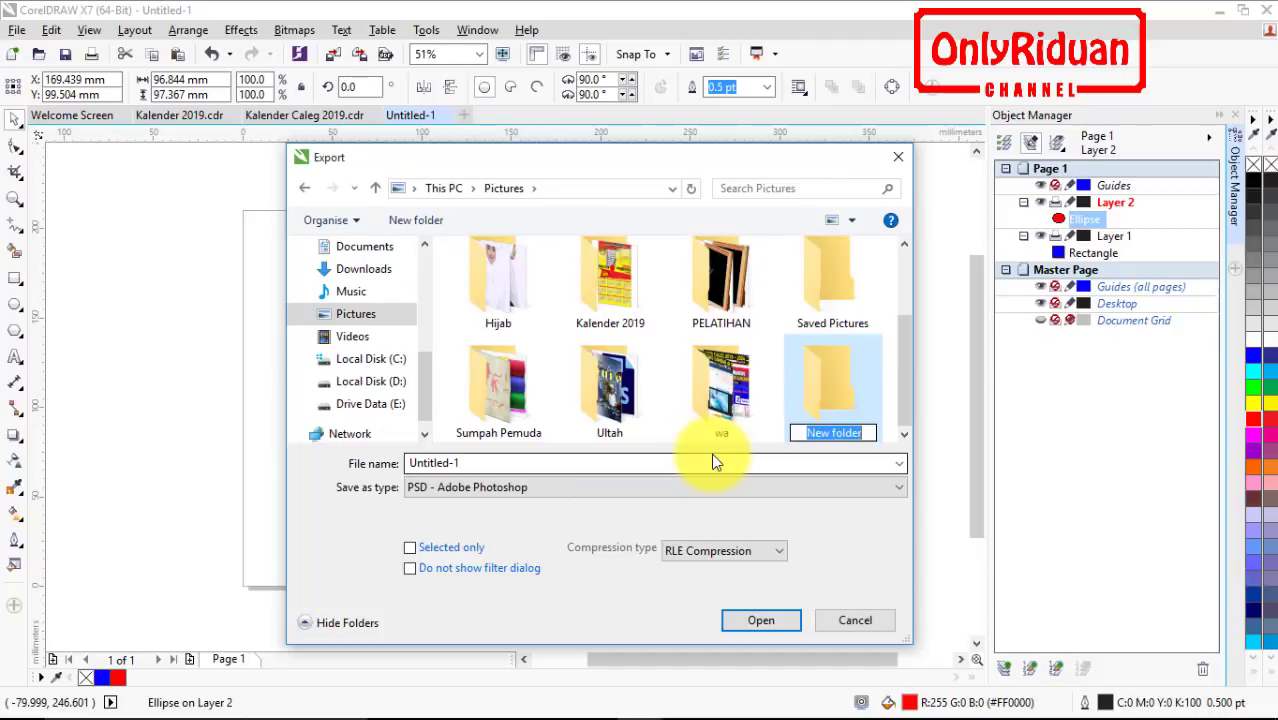
type("Test")
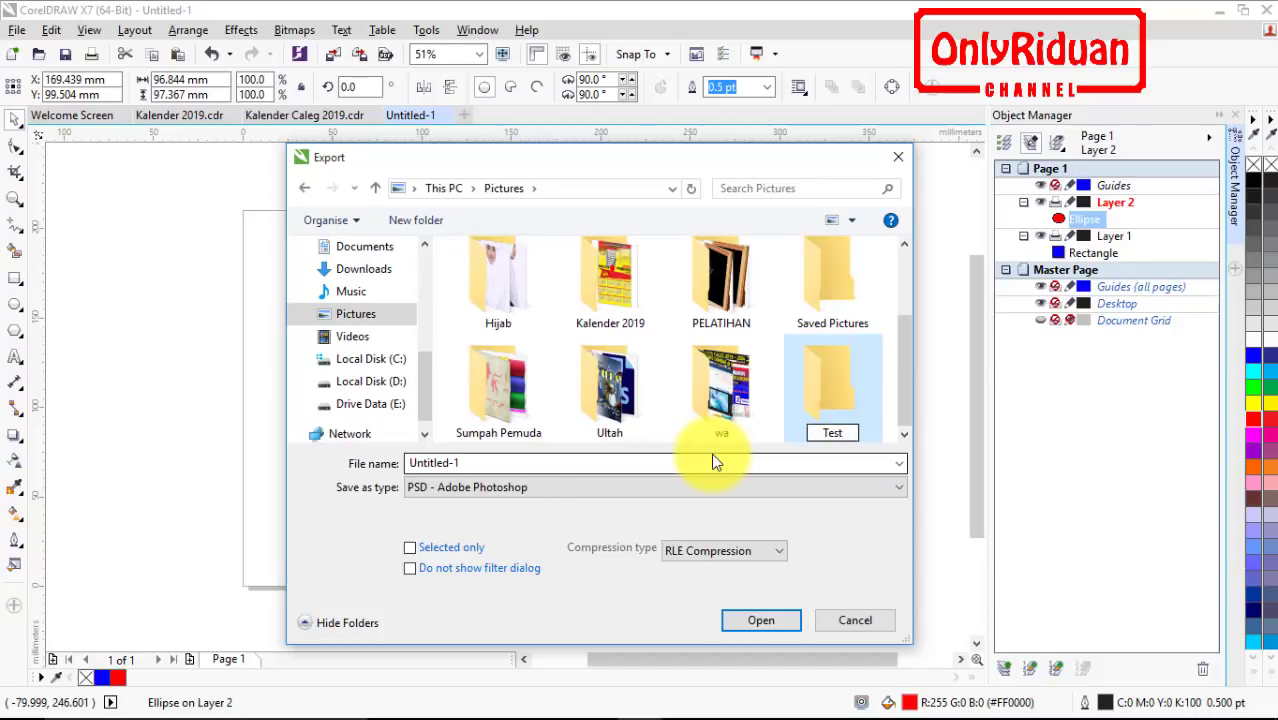
key("Return")
double_click(844, 398)
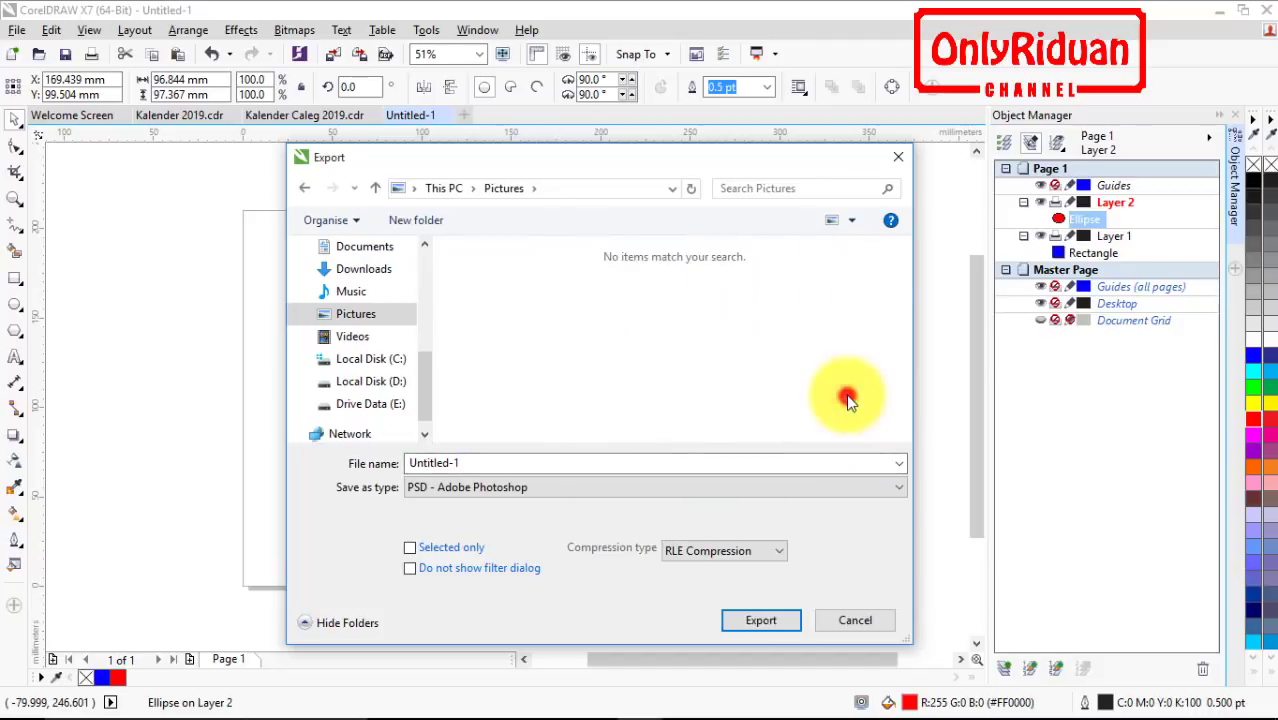
Set the export format to PSD - Adobe Photoshop and name the file Test.
left_click(486, 487)
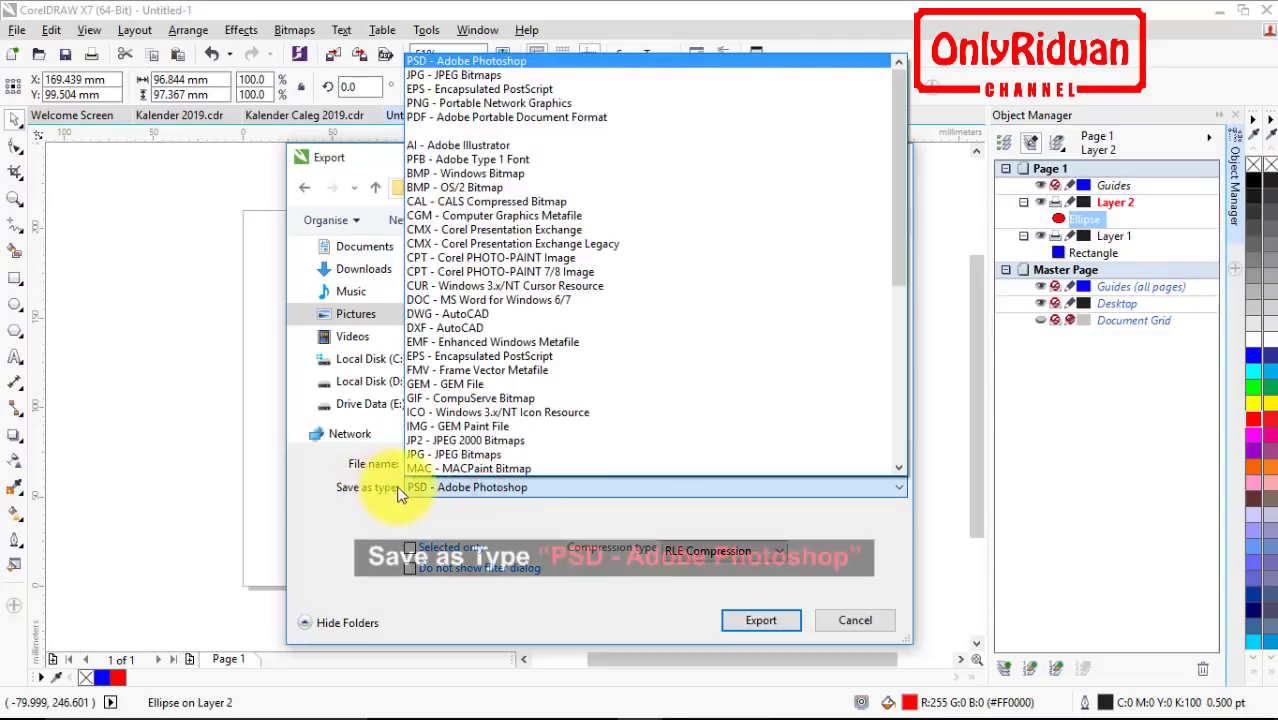
scroll(533, 310, "down", 1)
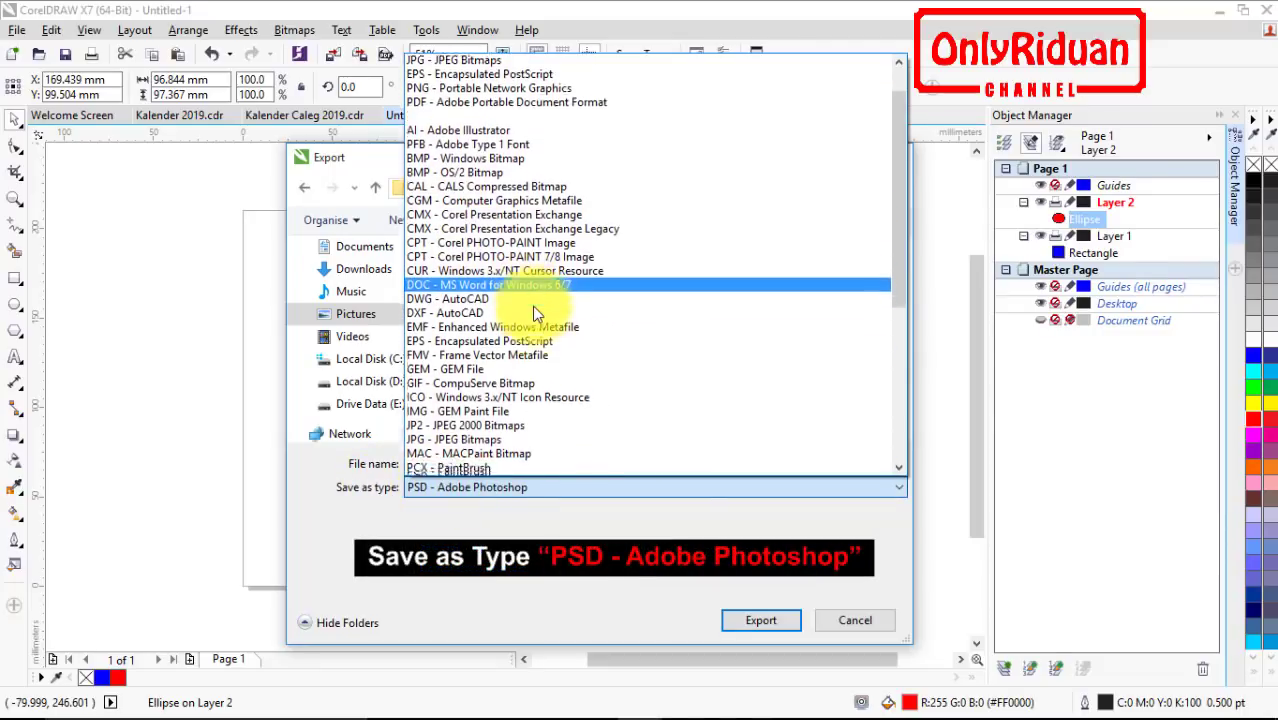
scroll(532, 306, "down", 4)
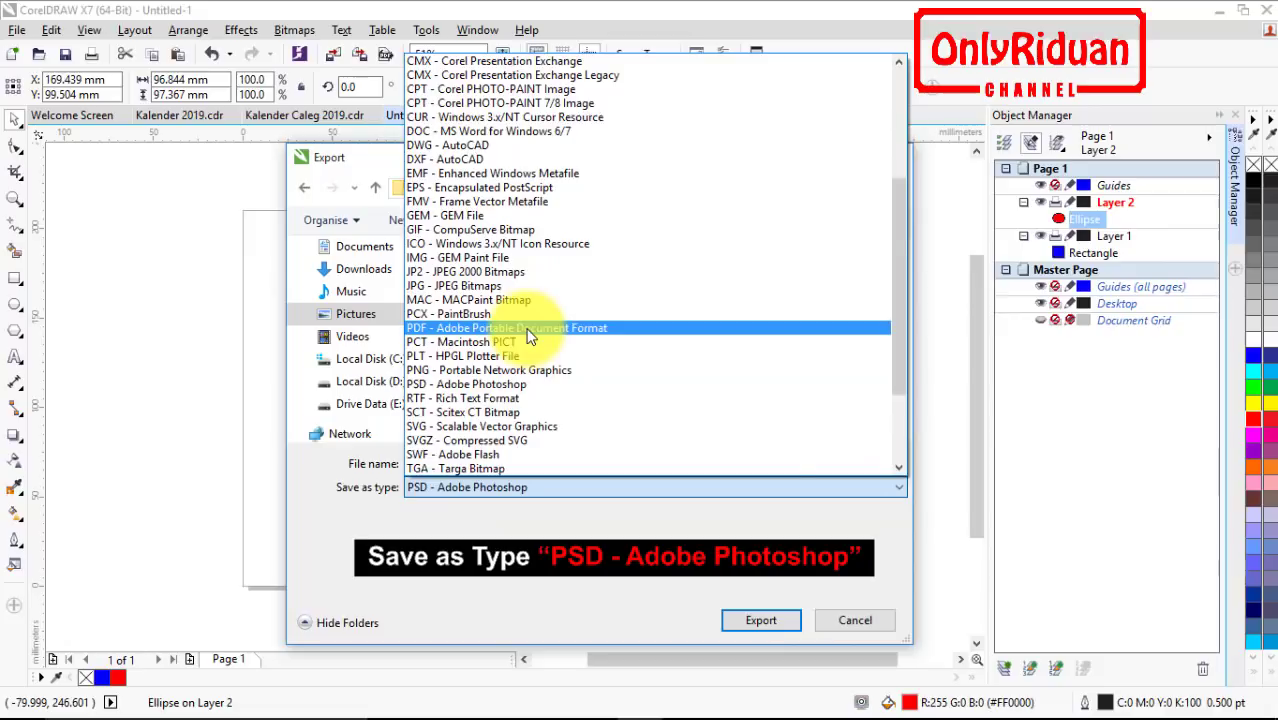
scroll(530, 335, "down", 4)
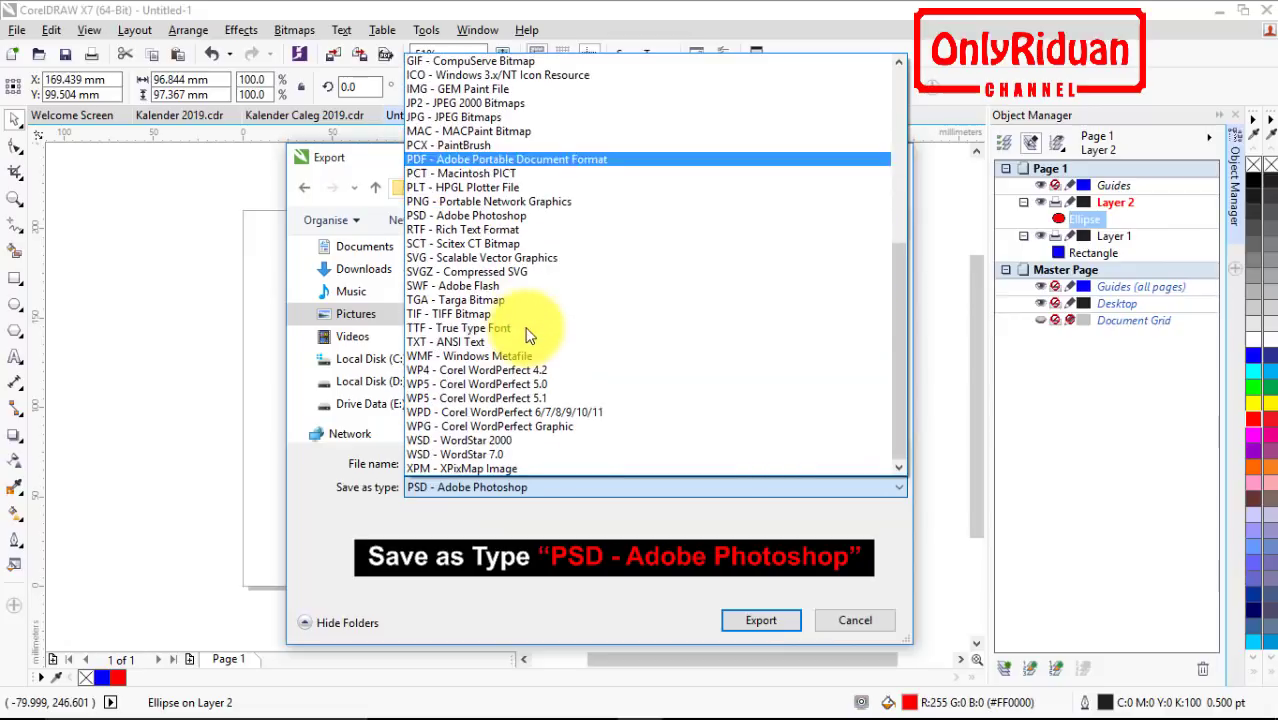
left_click(457, 216)
double_click(492, 463)
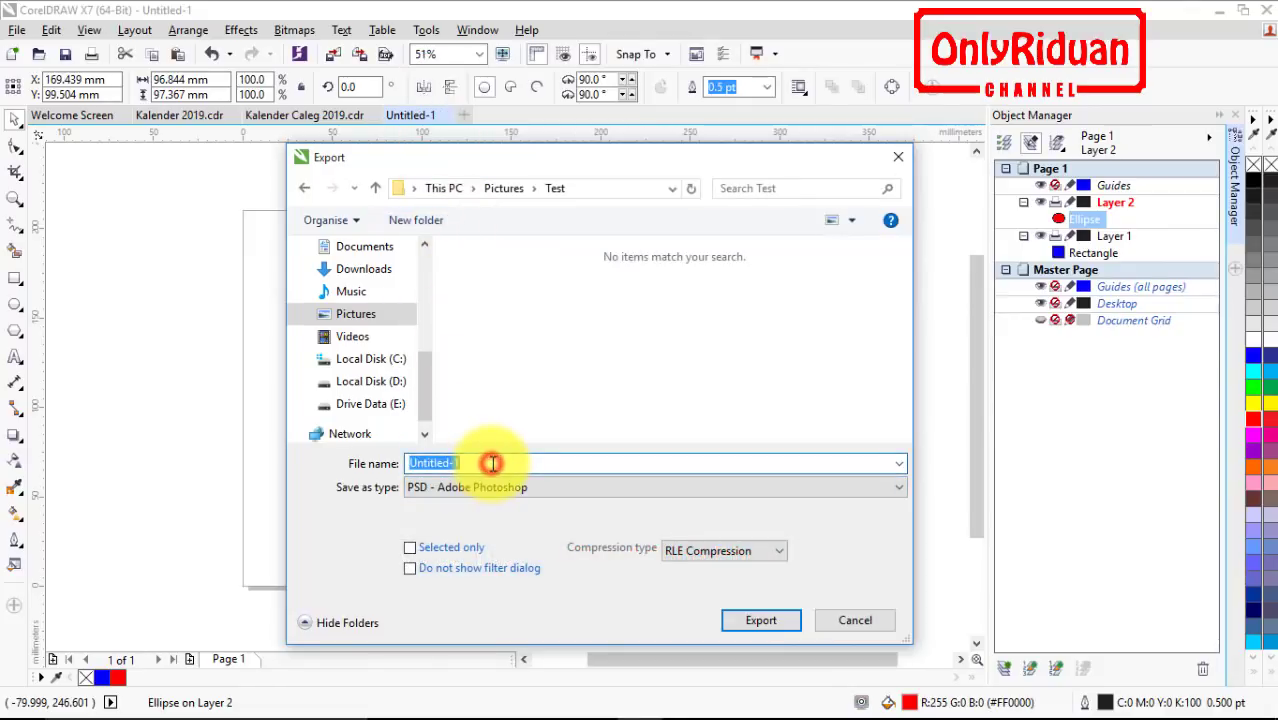
type("Test")
Export Test.psd with Transparent background and Maintain layers enabled.
left_click(775, 626)
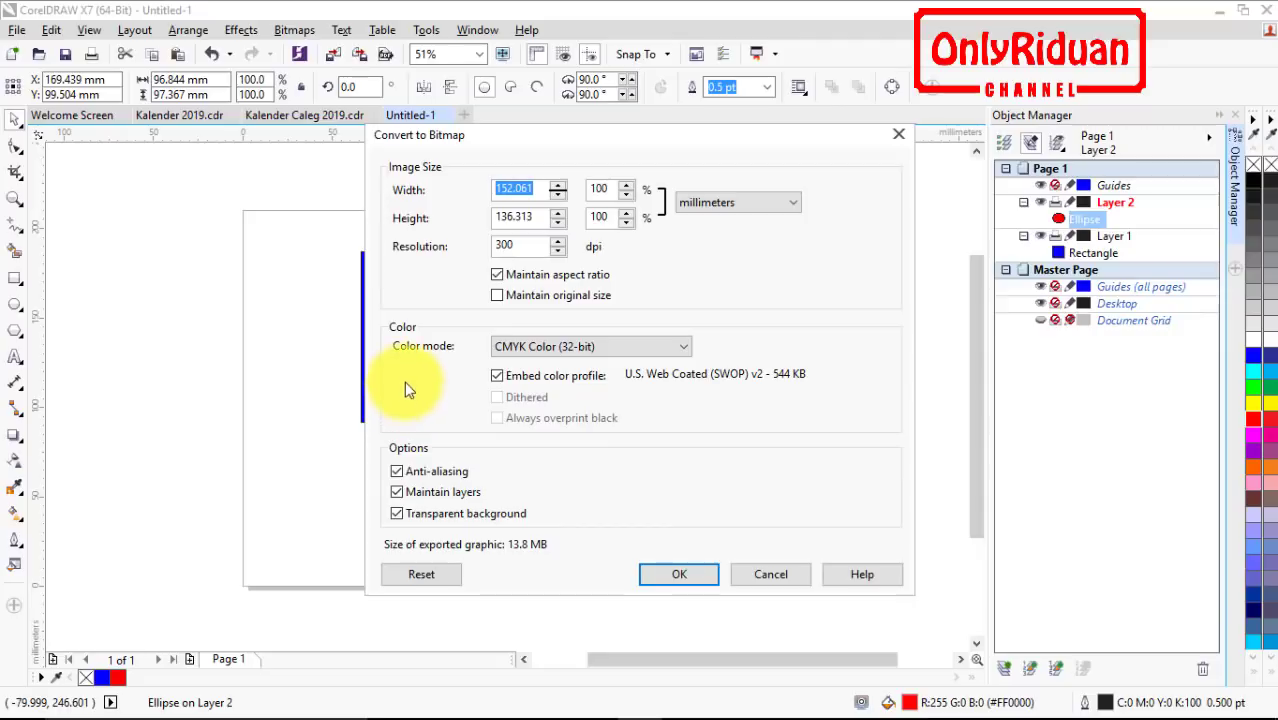
left_click(397, 512)
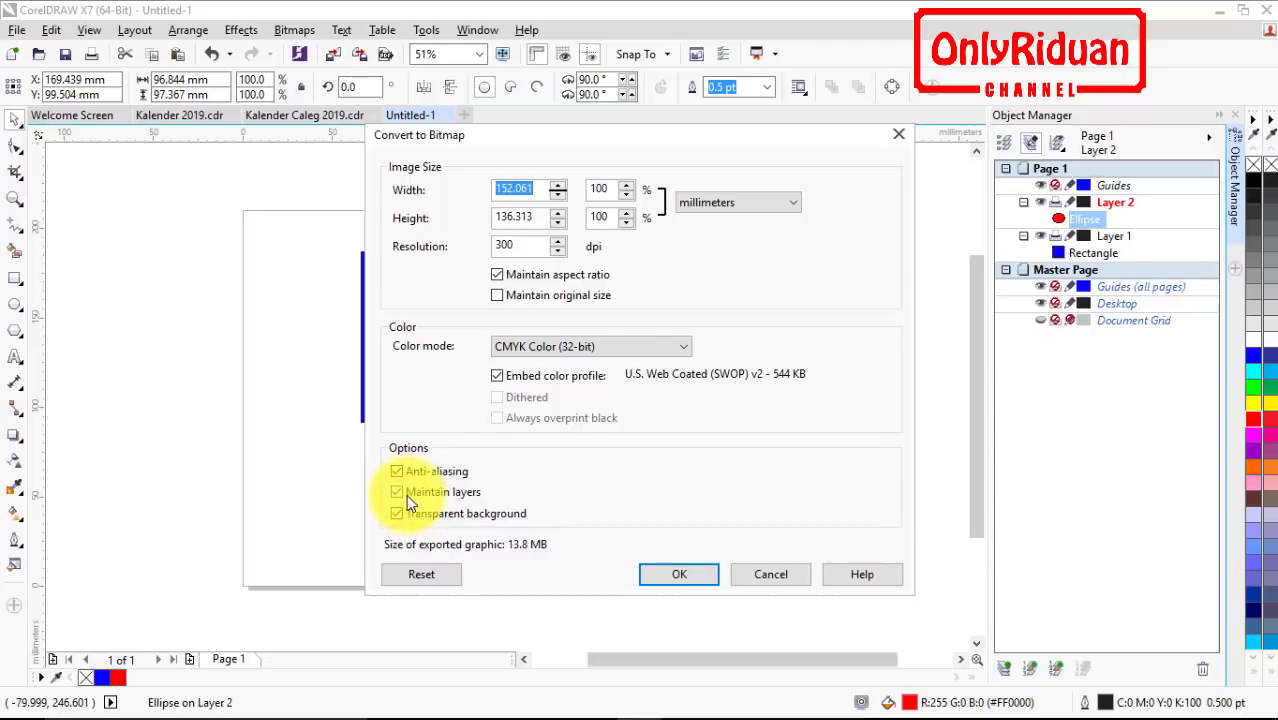
left_click(397, 491)
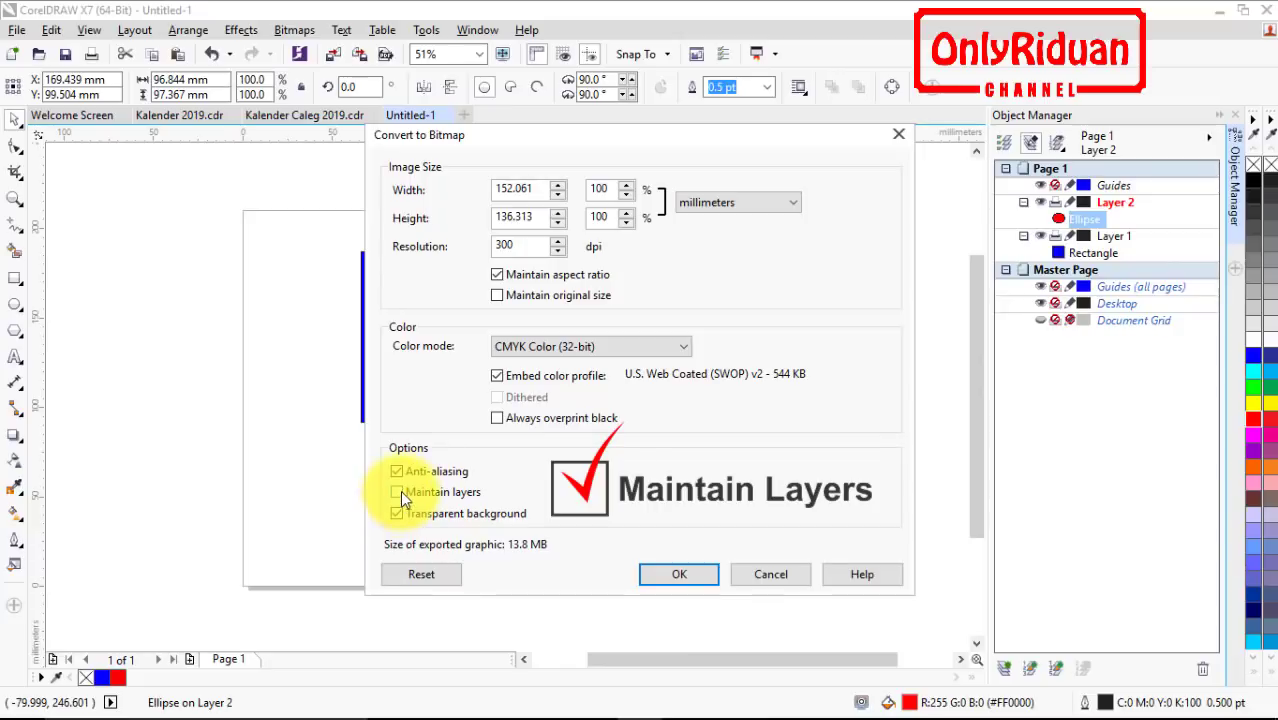
left_click(397, 491)
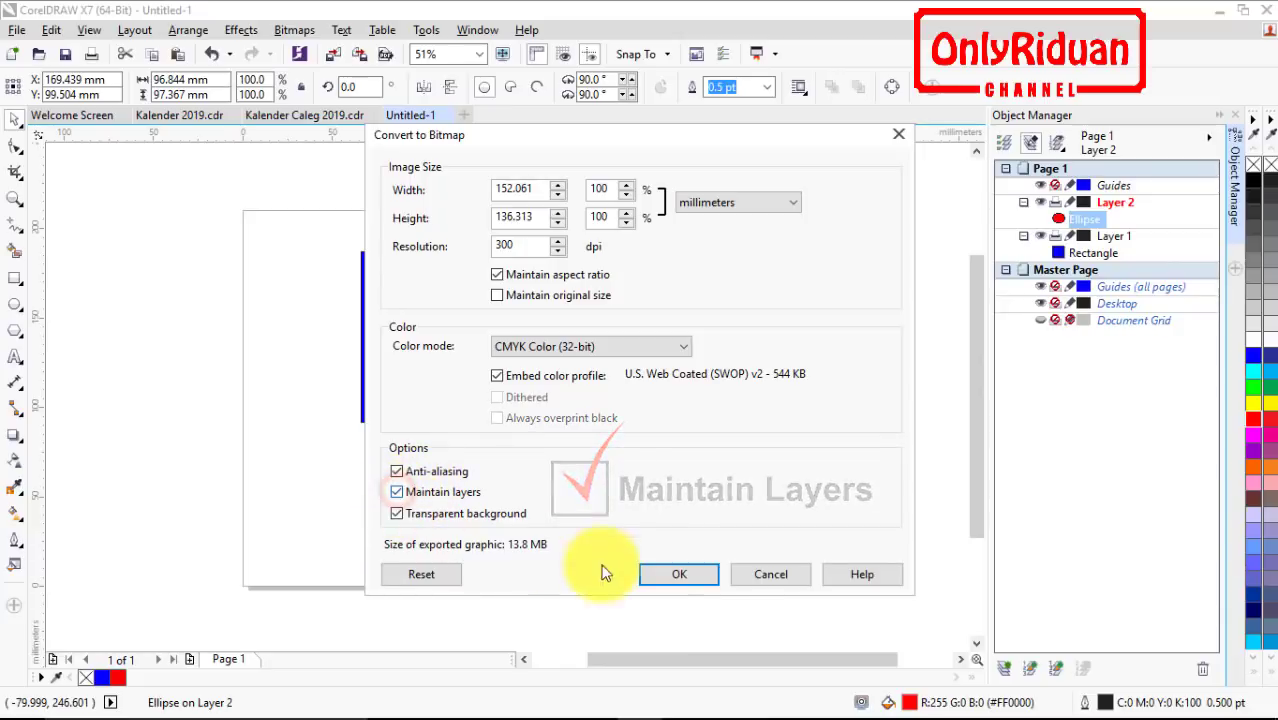
left_click(662, 574)
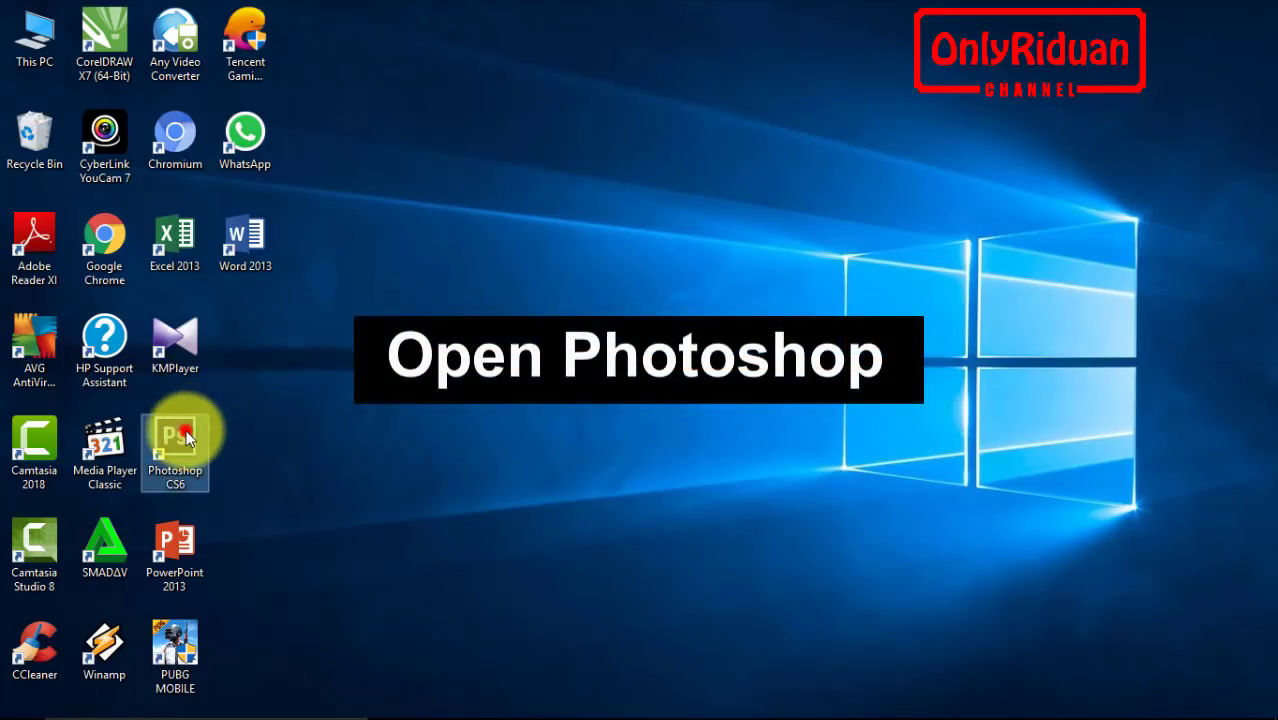
Launch Photoshop CS6 and open Test.psd from Pictures > Test.
double_click(172, 432)
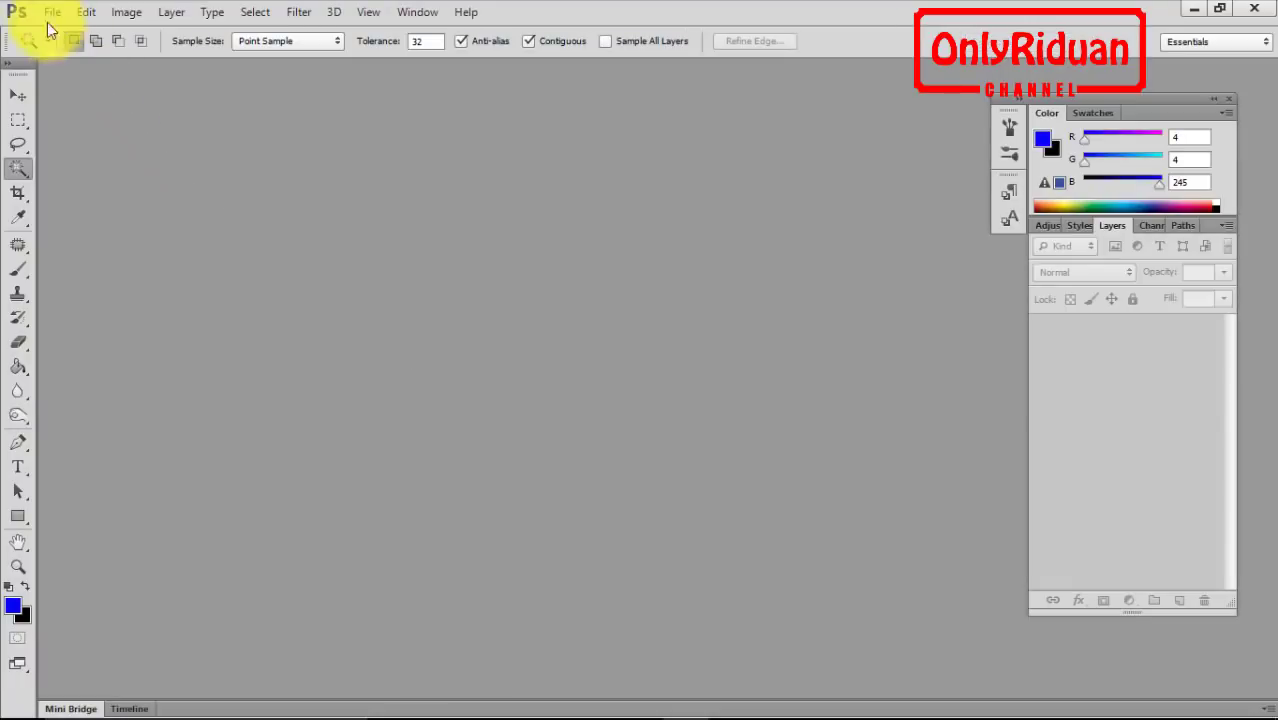
left_click(52, 12)
left_click(63, 46)
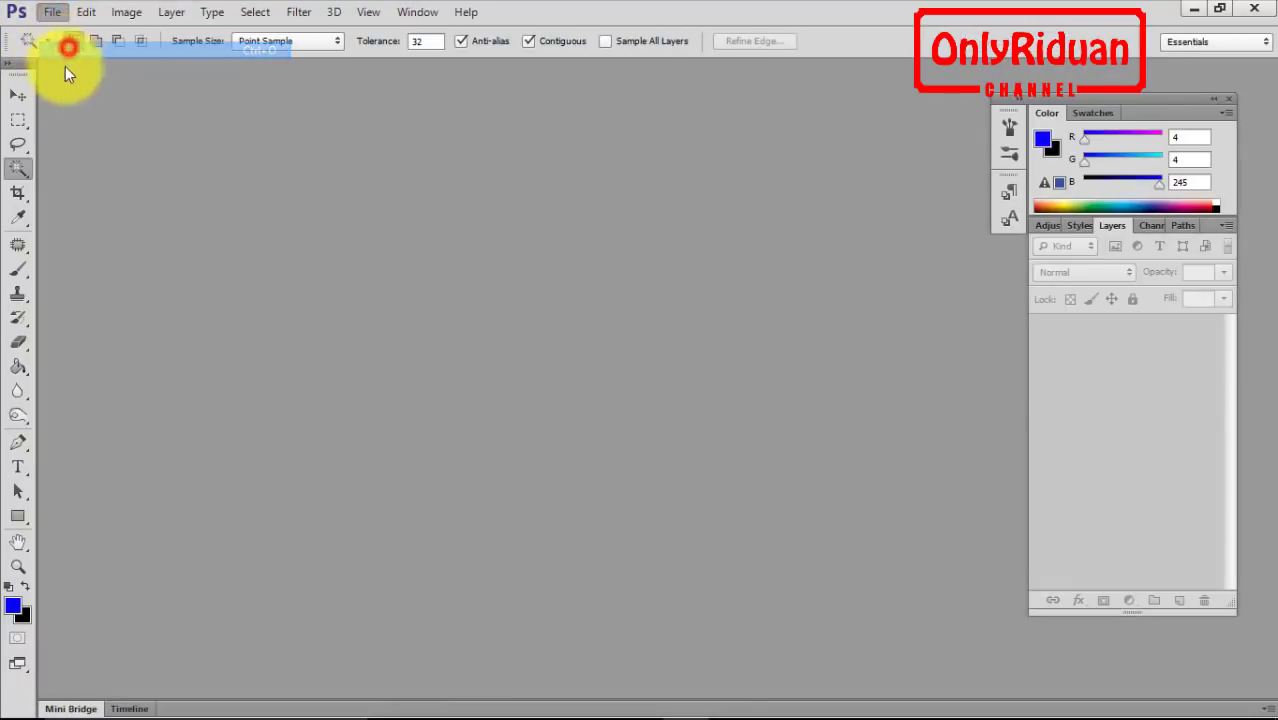
left_click(276, 315)
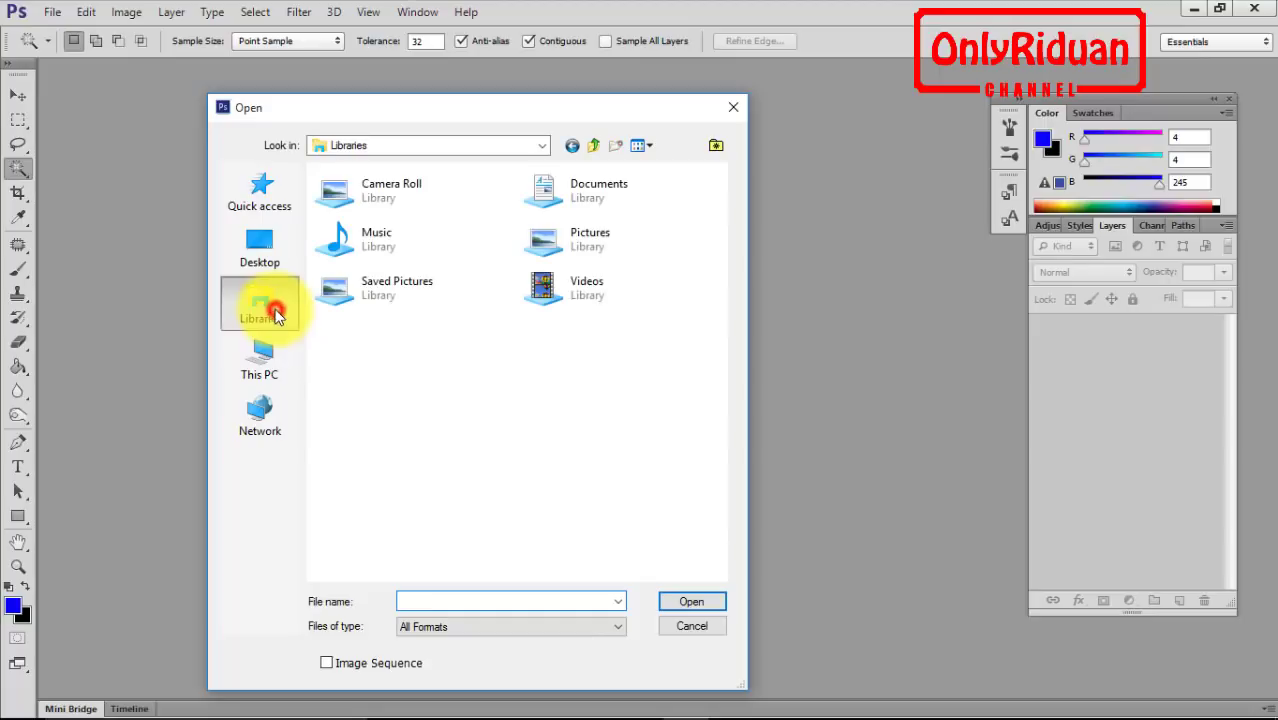
double_click(567, 238)
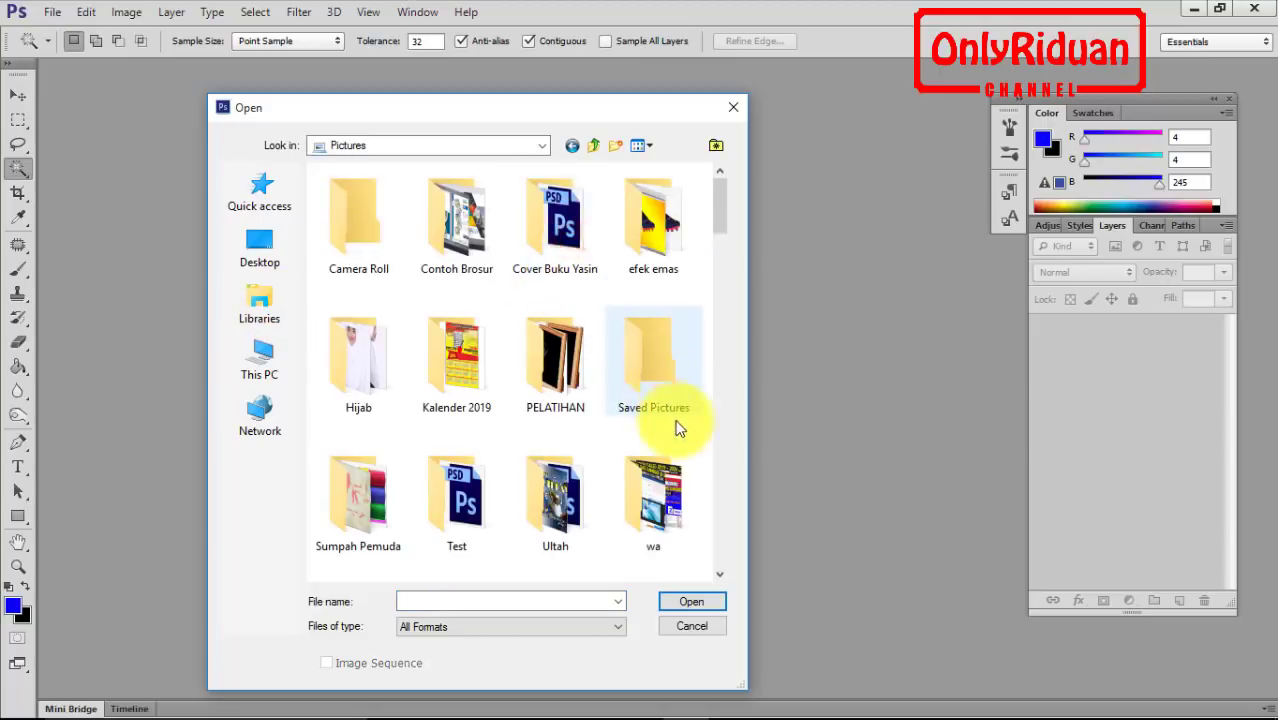
double_click(445, 505)
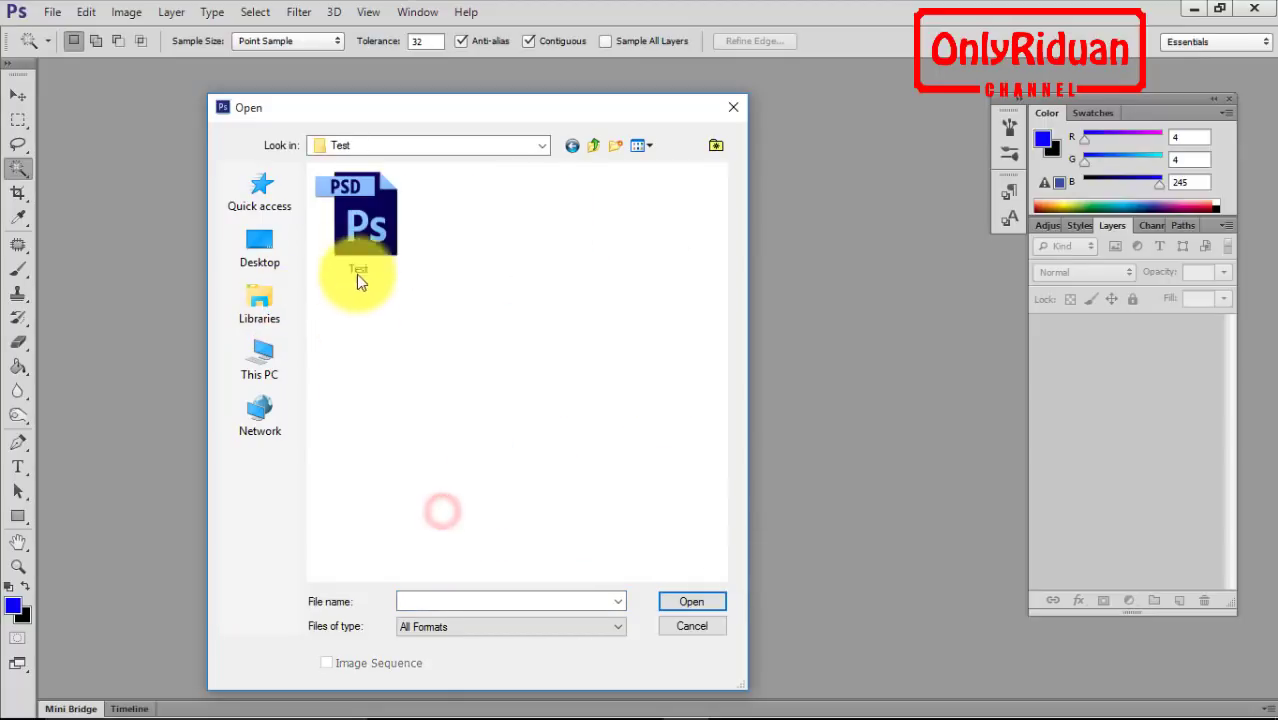
left_click(356, 270)
left_click(693, 601)
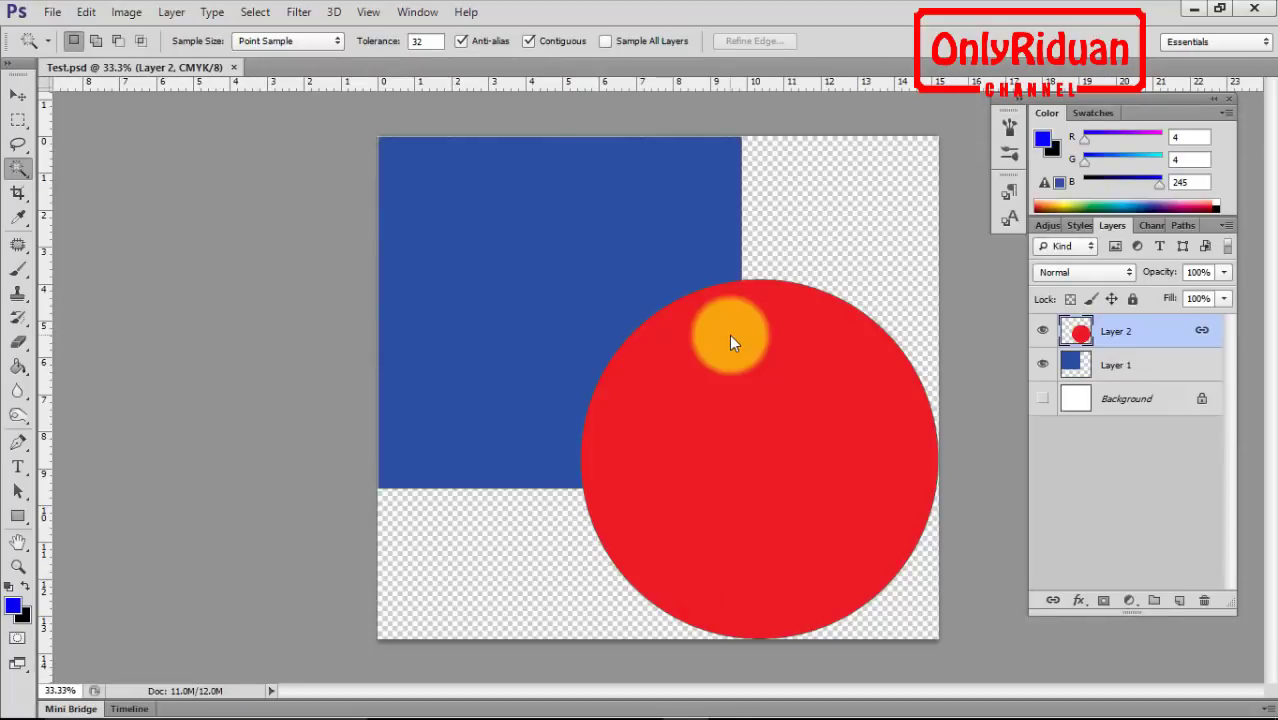
Toggle the Background layer, move Layer 2's red circle up-left over the square, and minimize Photoshop.
left_click(1044, 399)
left_click(1043, 399)
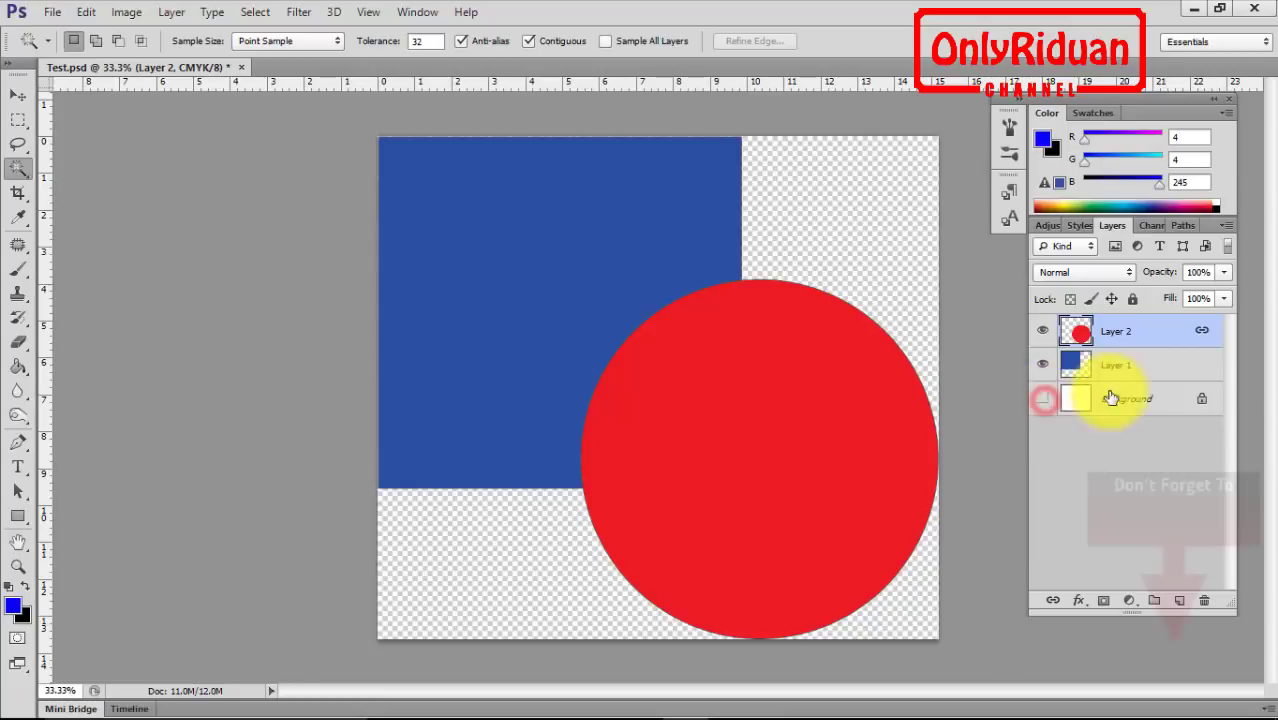
left_click(1120, 365)
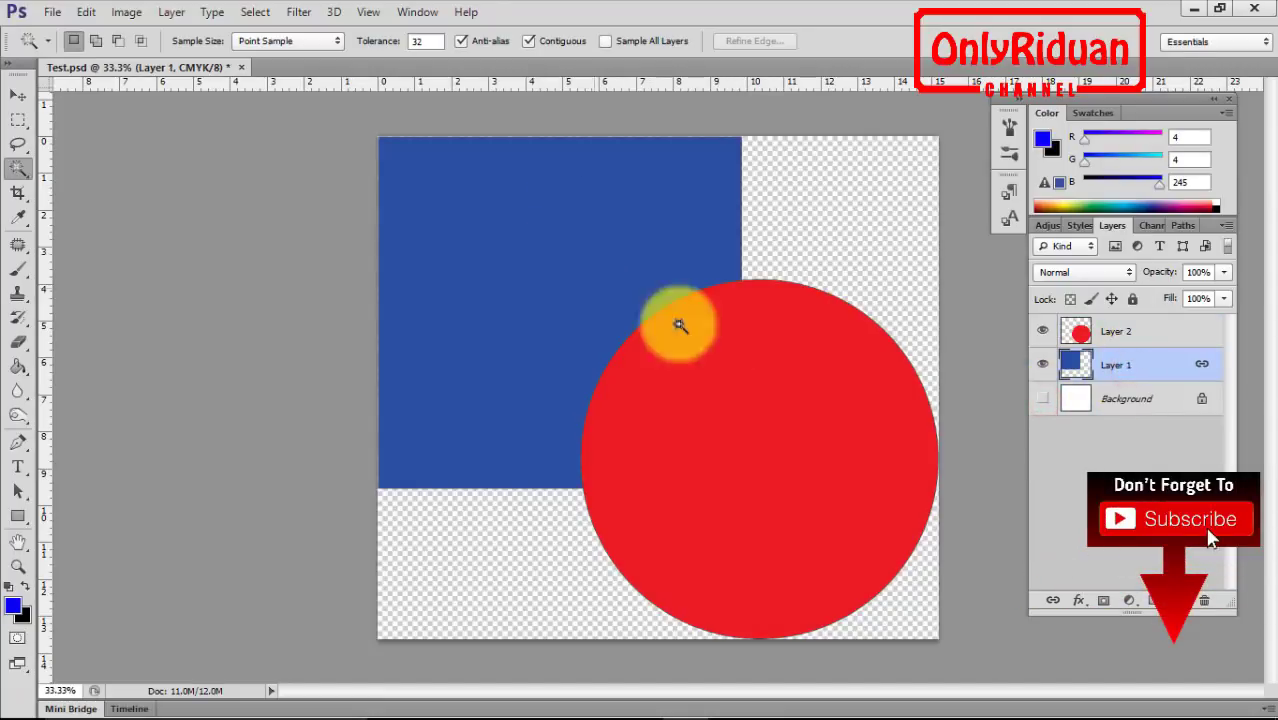
left_click(1118, 332)
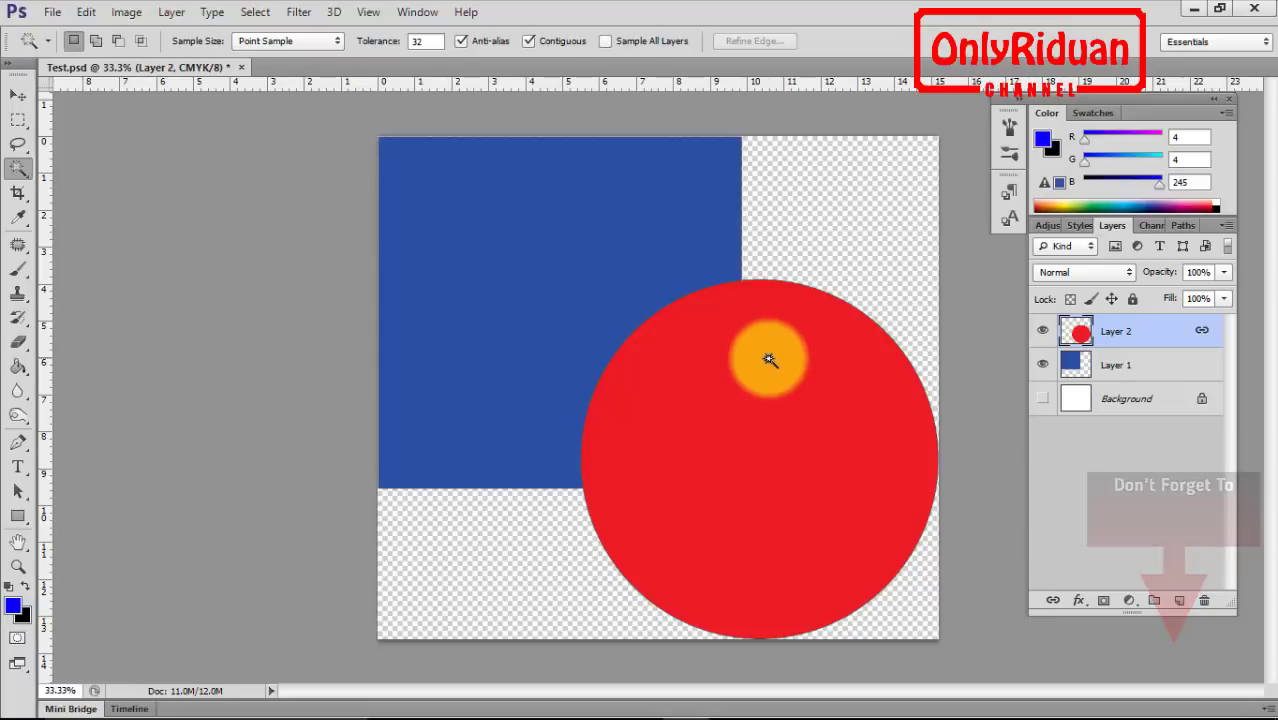
left_click(18, 94)
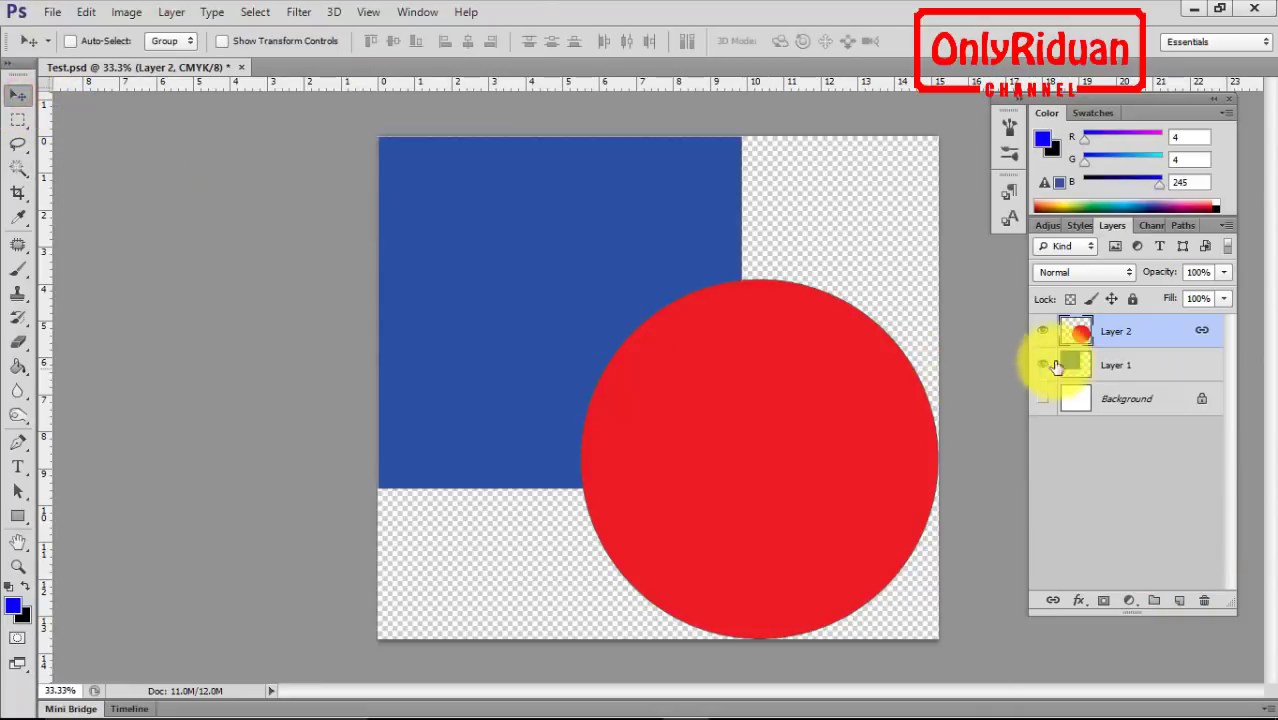
mouse_move(776, 414)
left_mouse_down()
mouse_move(672, 337)
mouse_move(742, 391)
left_mouse_up()
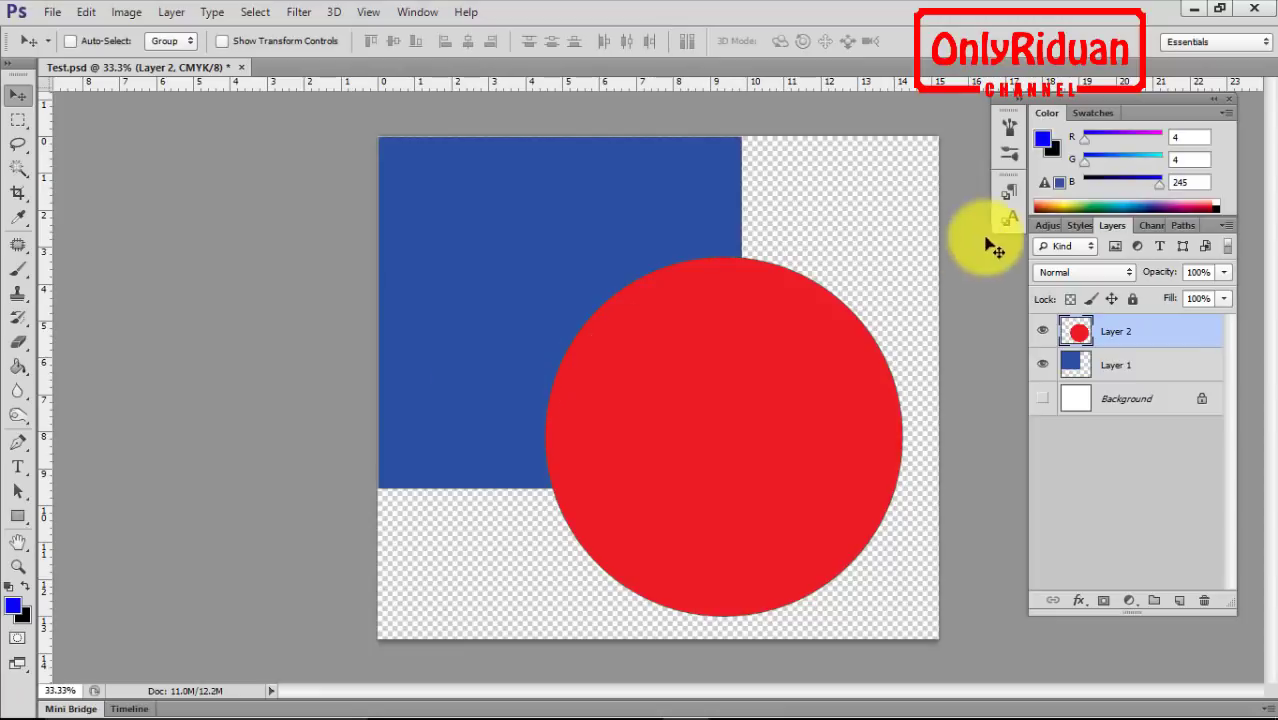
left_click_drag(757, 262, 756, 268)
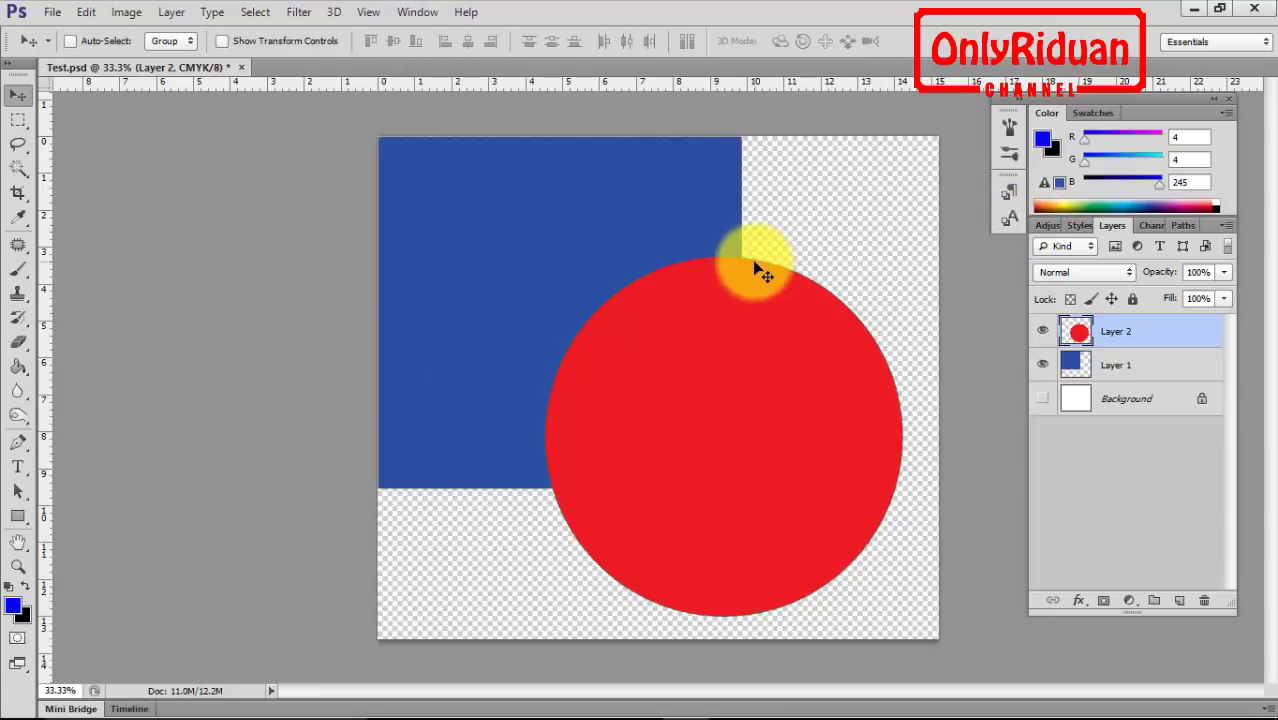
left_click(1193, 10)
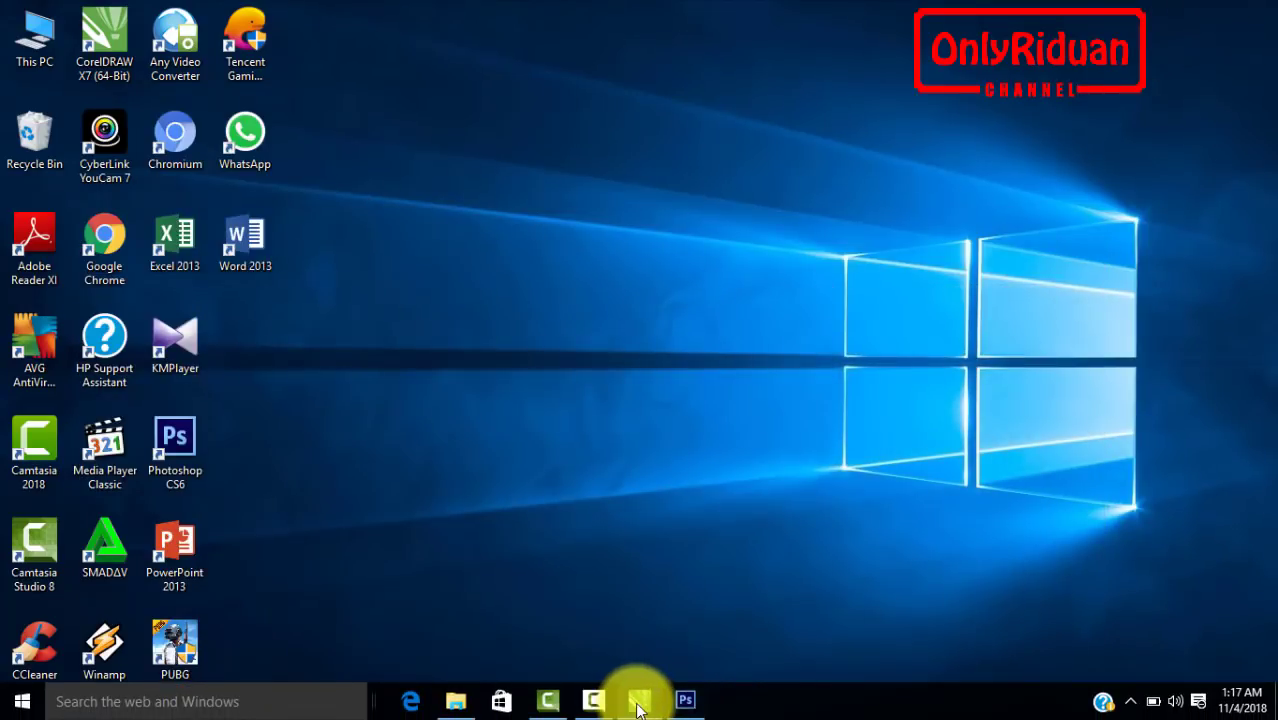
Restore CorelDRAW, inspect Kalender 2019.cdr's Januari layer, then return to Kalender Caleg 2019.cdr.
mouse_move(639, 700)
left_click(600, 645)
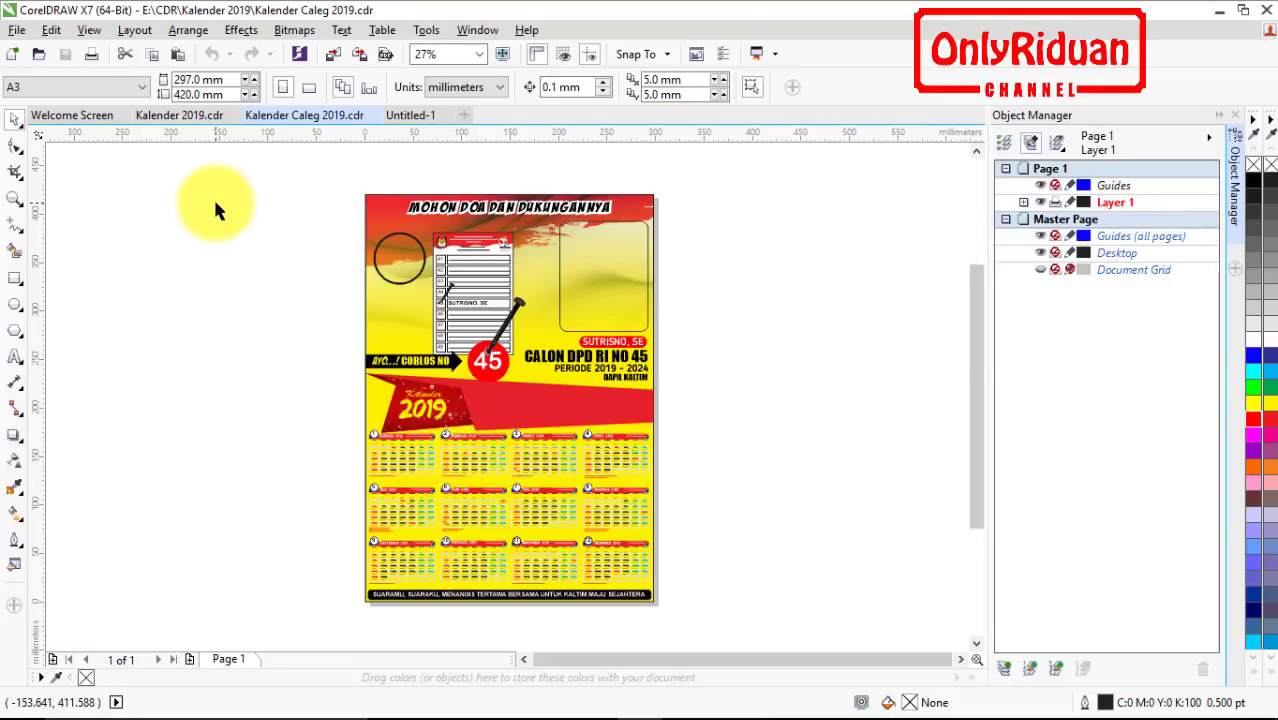
left_click(185, 116)
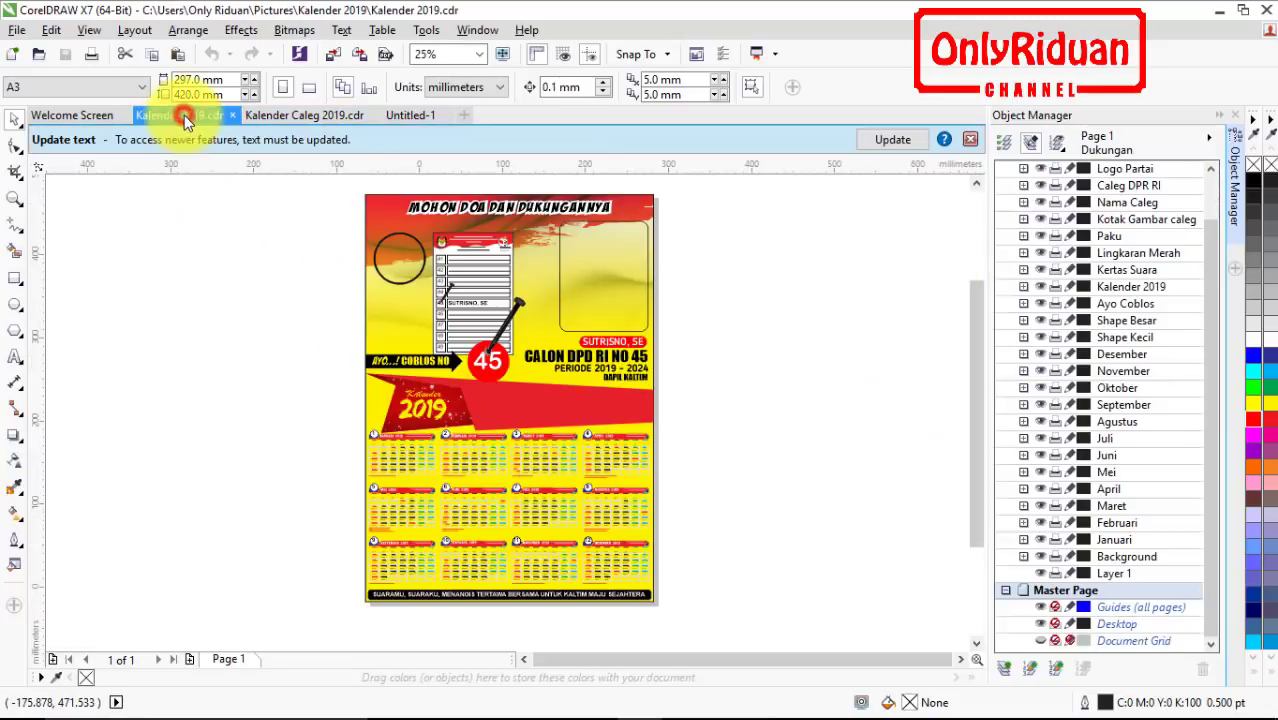
left_click(1110, 539)
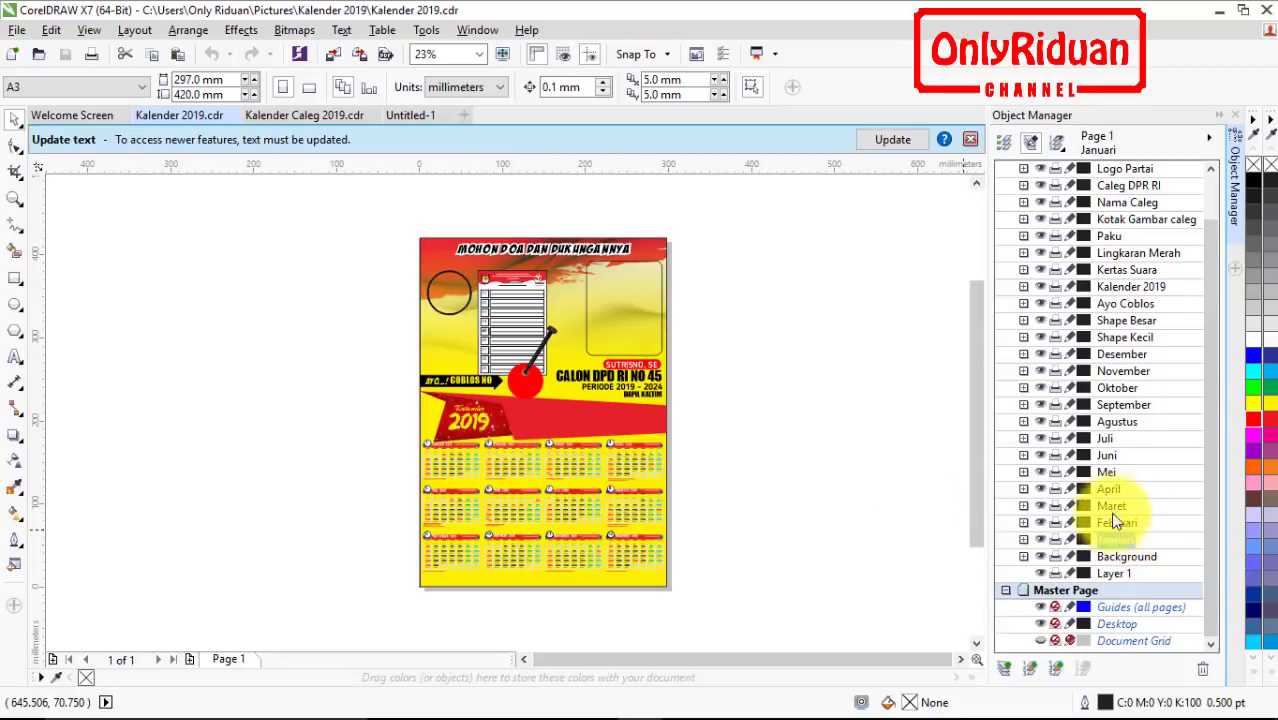
left_click(304, 114)
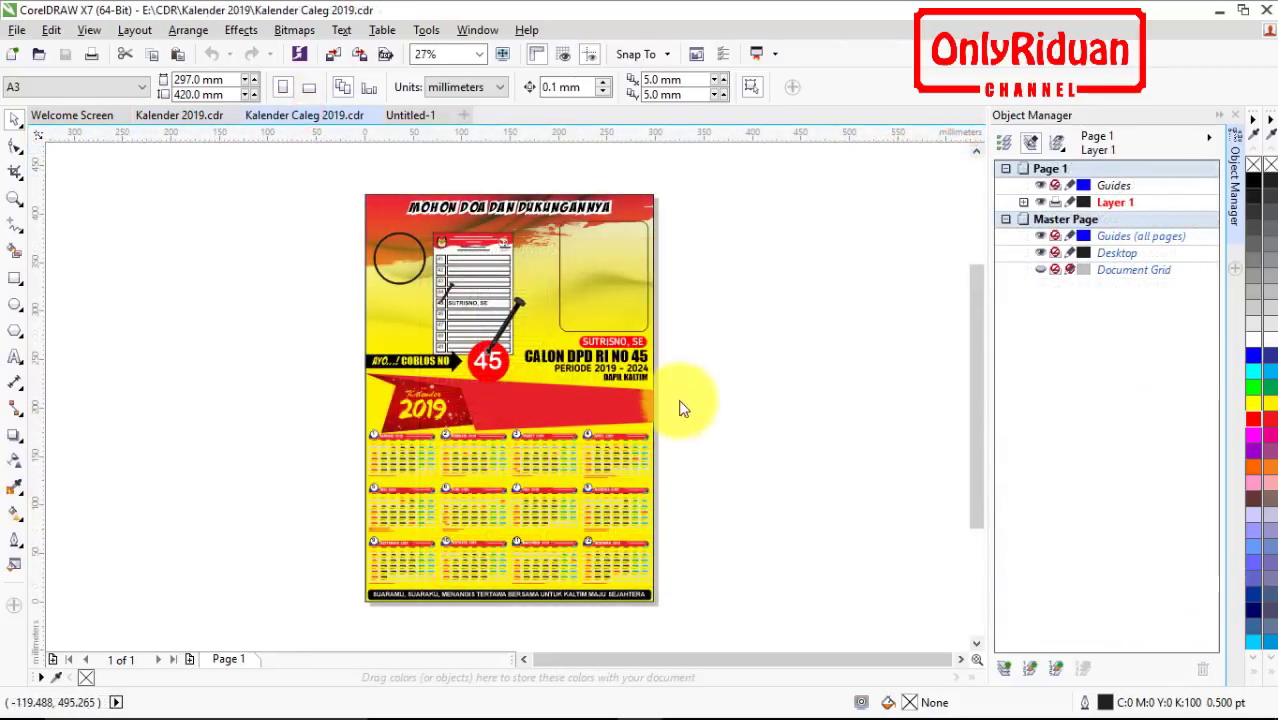
Add a new layer named Januari above Layer 1, then rename it Background.
left_click(1118, 199)
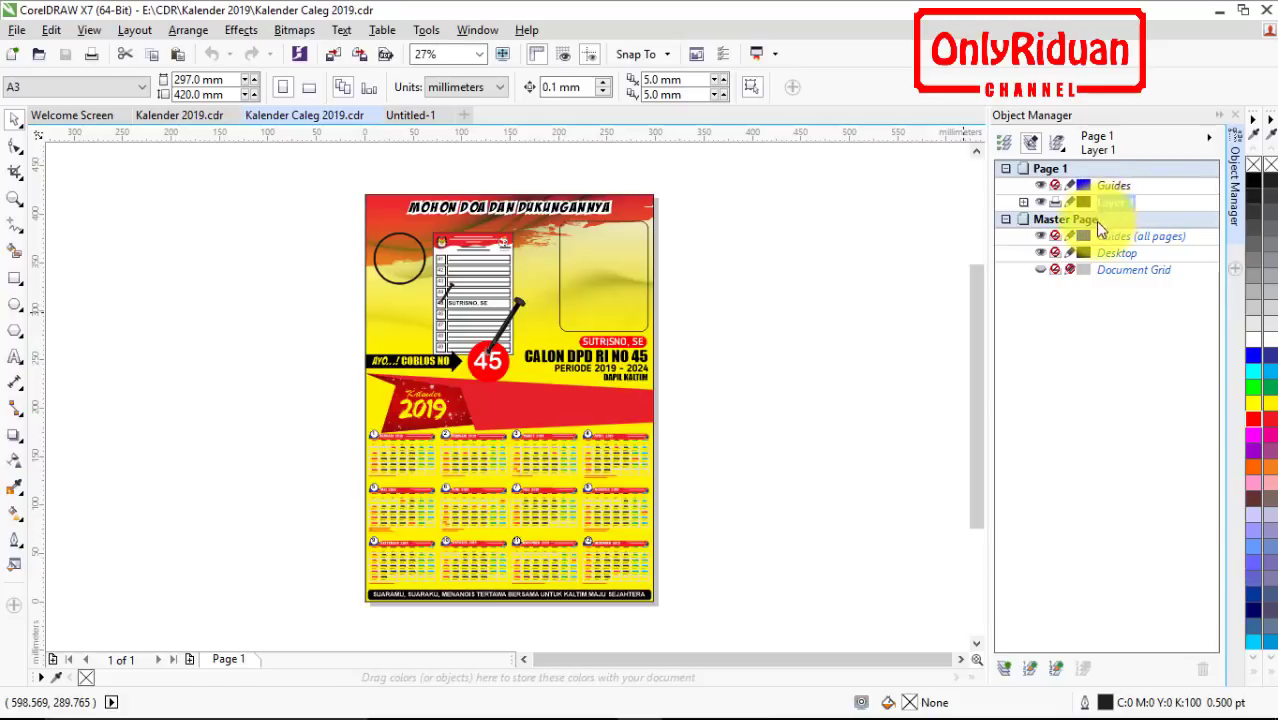
left_click(1004, 667)
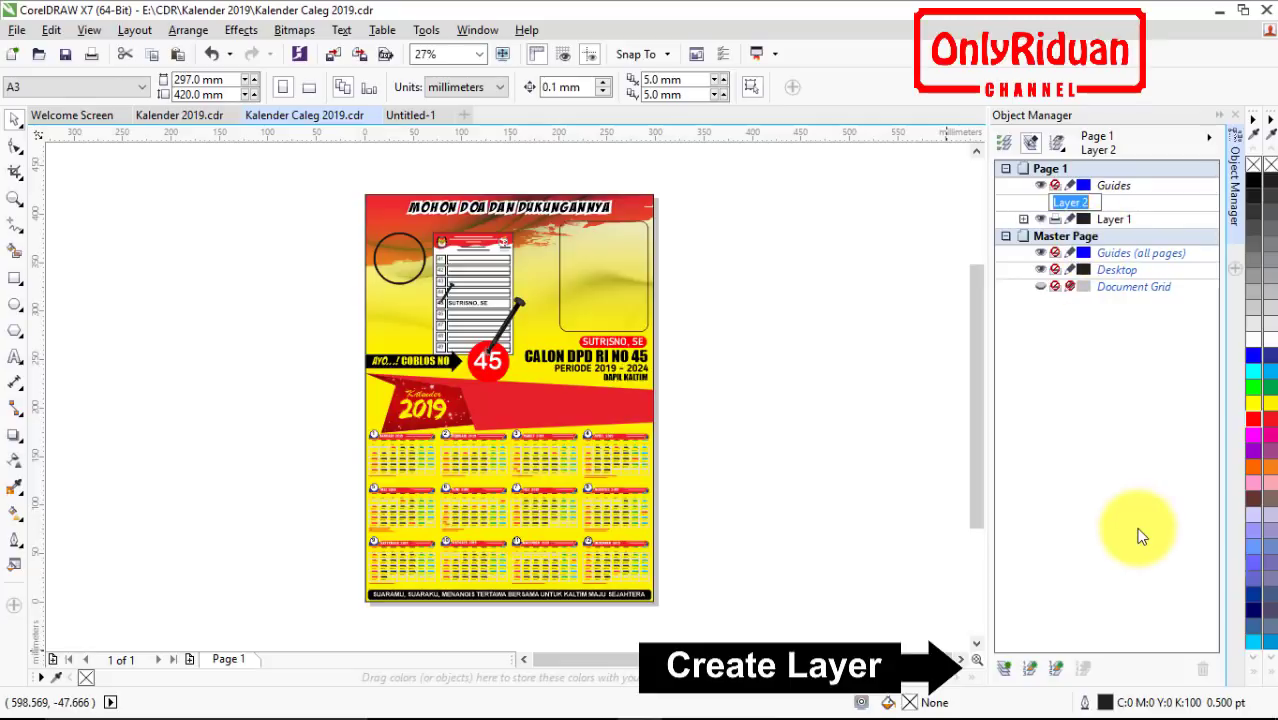
type("Januari")
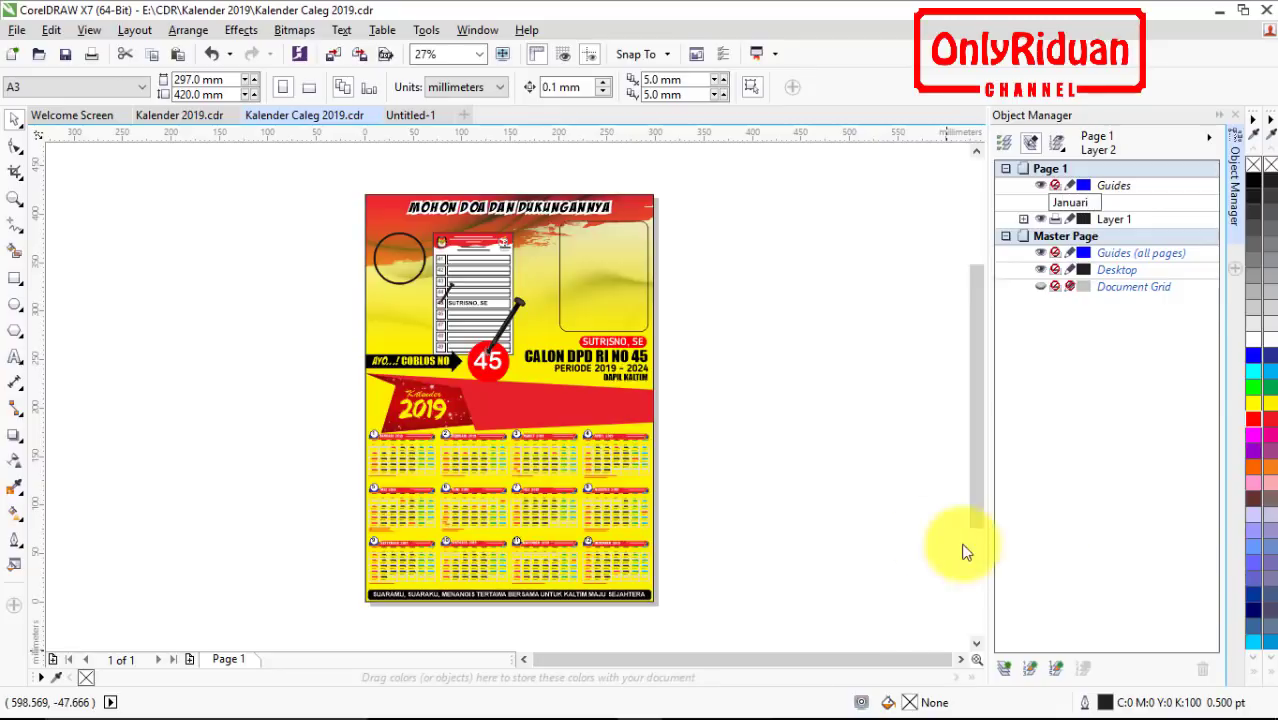
left_click(1086, 354)
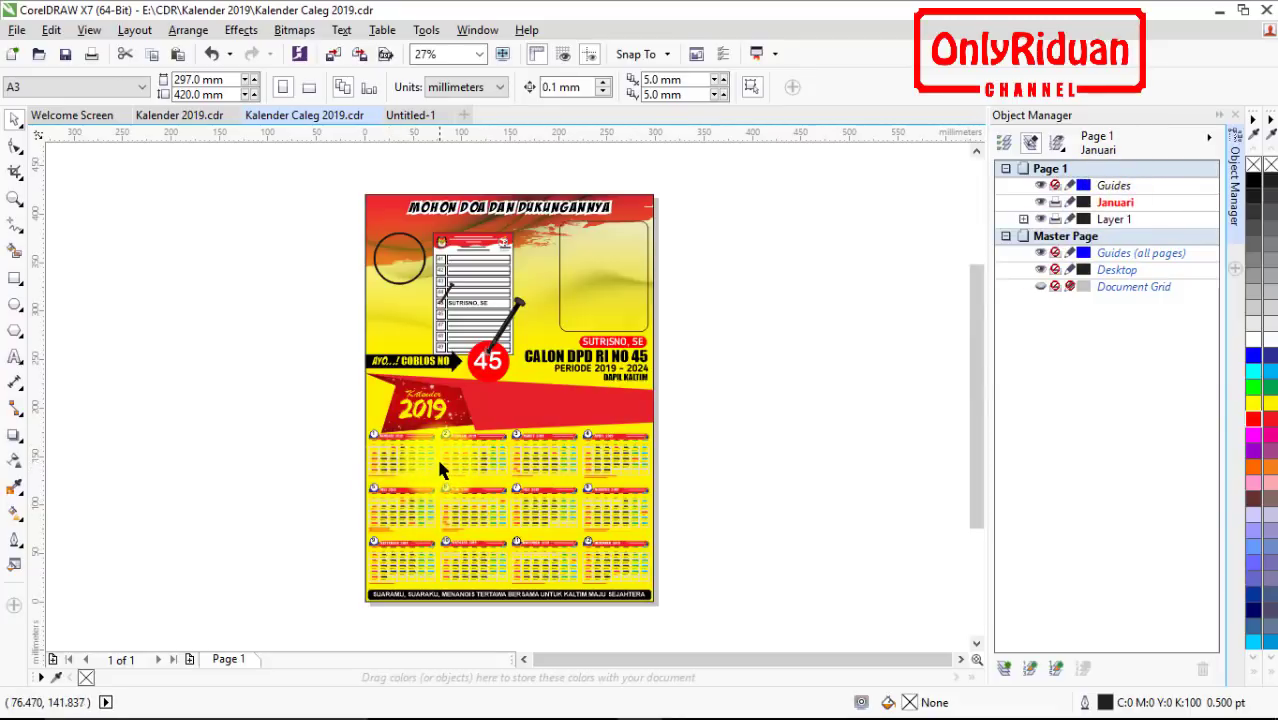
left_click(930, 316)
left_click(1117, 202)
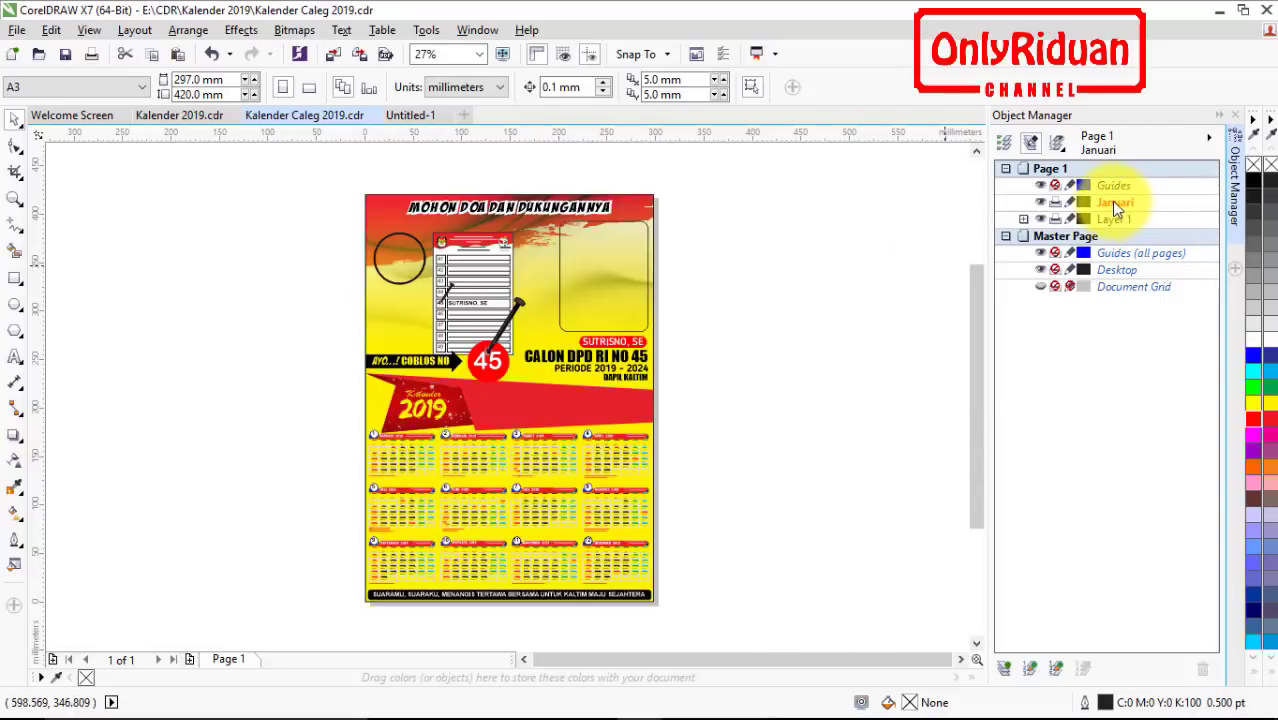
right_click(1112, 202)
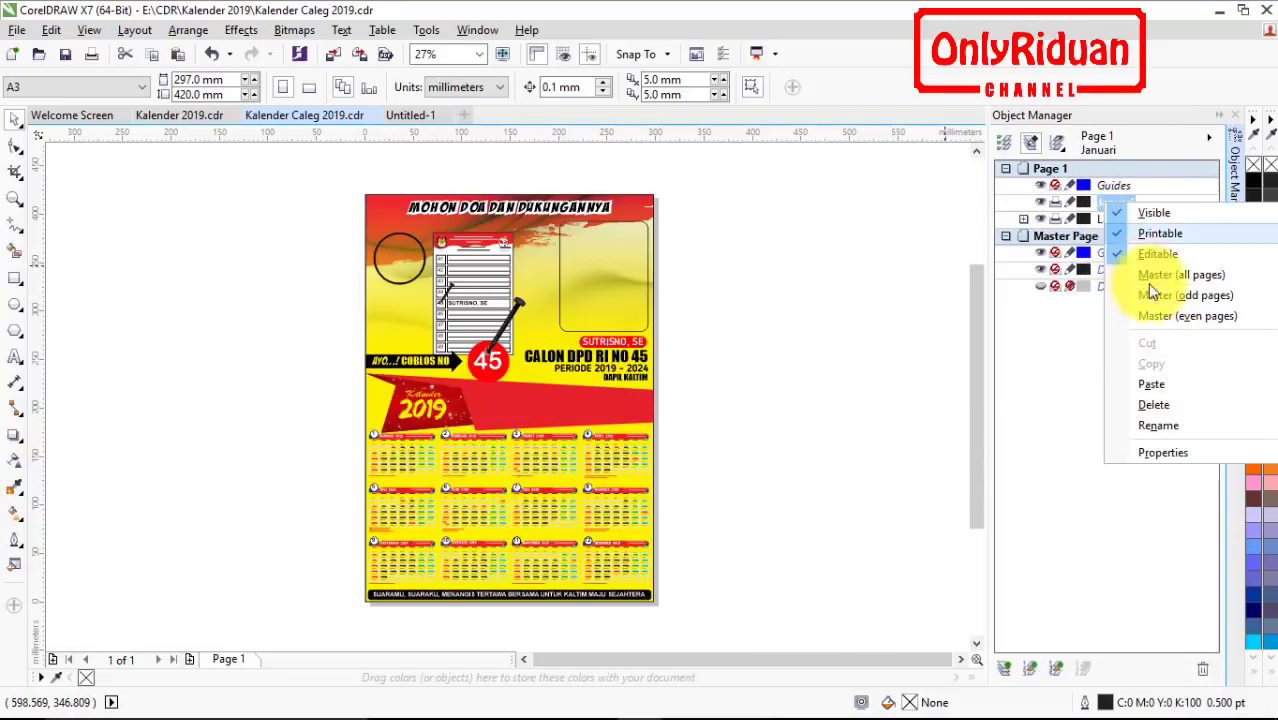
left_click(1160, 425)
type("Background")
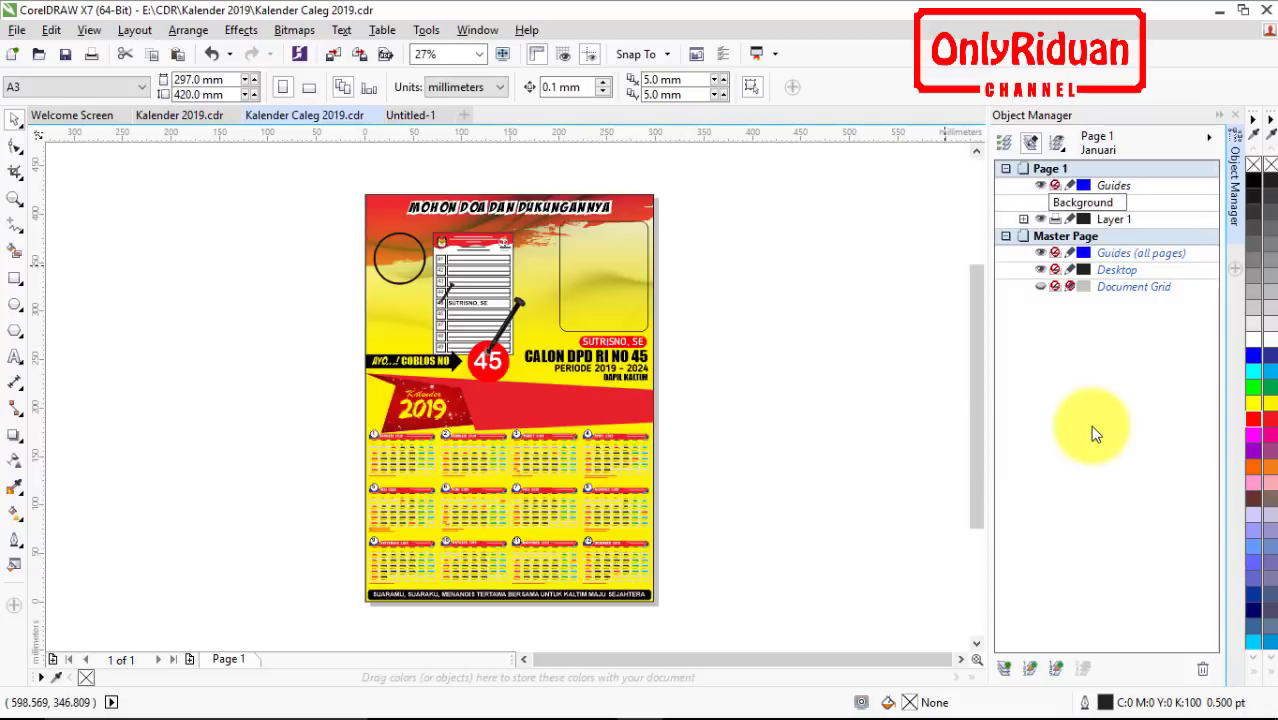
key("Return")
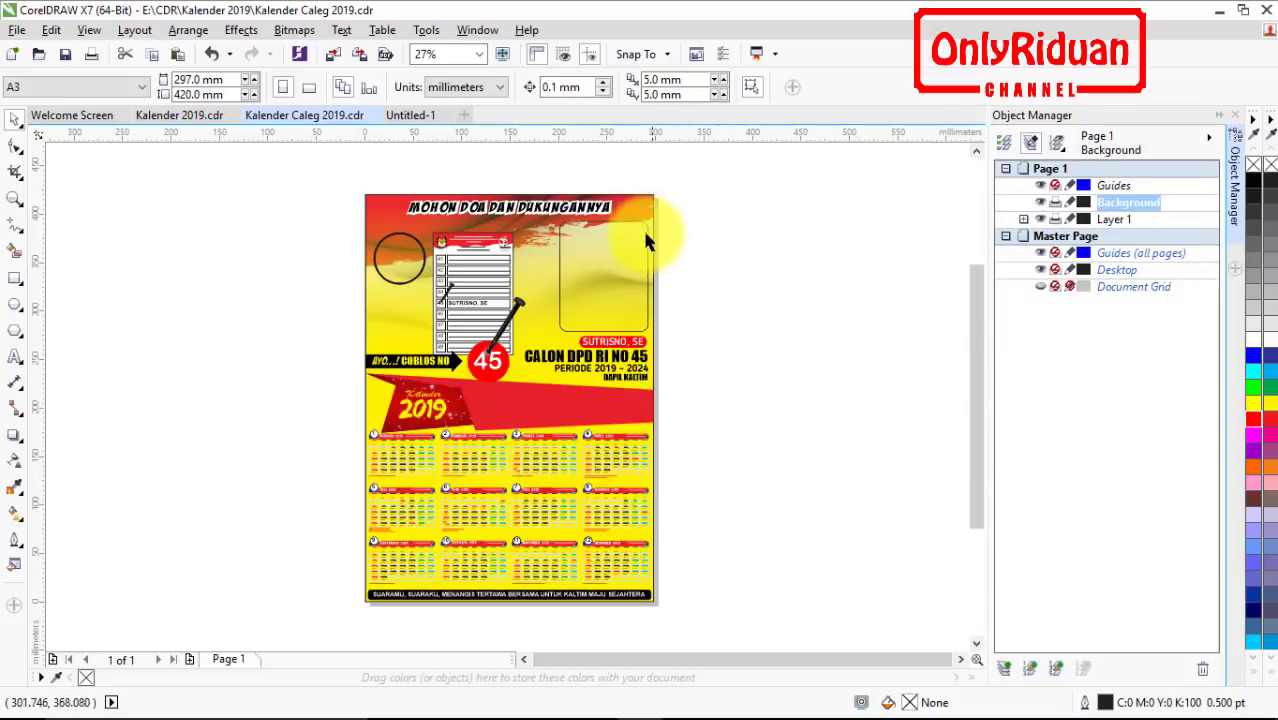
Cut the page-sized yellow-and-red background image from Layer 1.
left_click(648, 205)
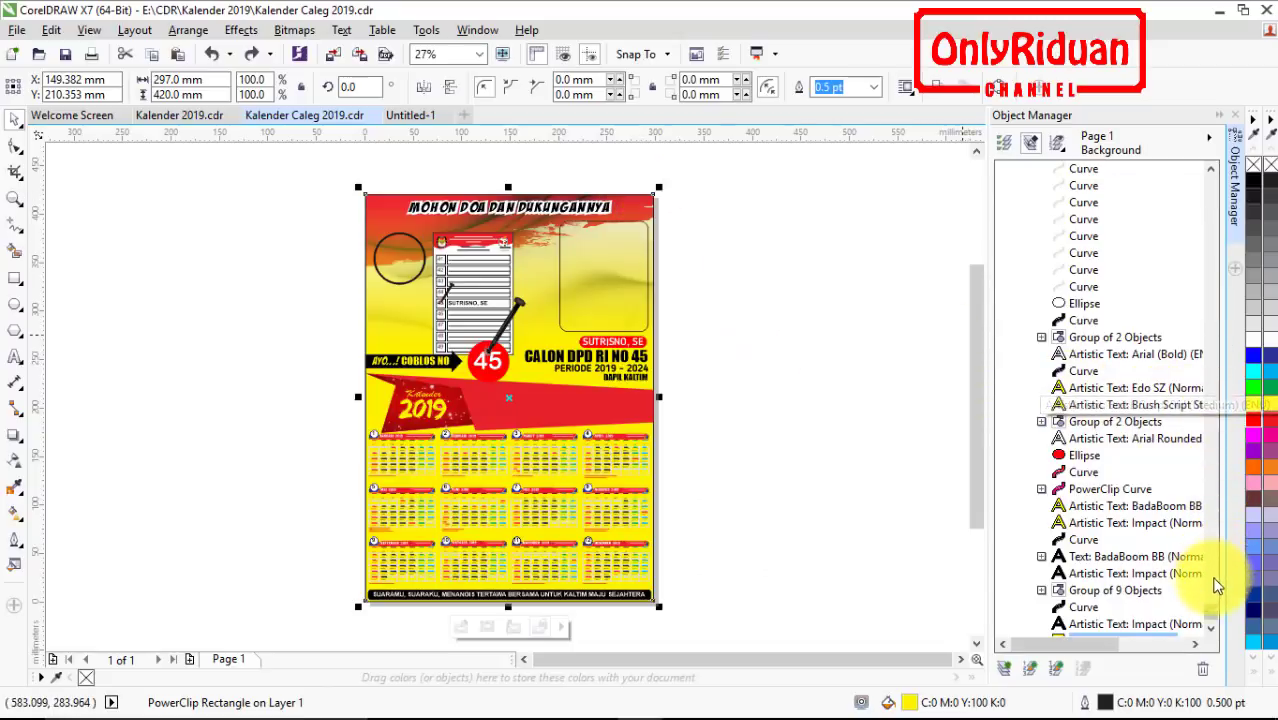
scroll(1217, 632, "down", 1)
scroll(1210, 620, "down", 1)
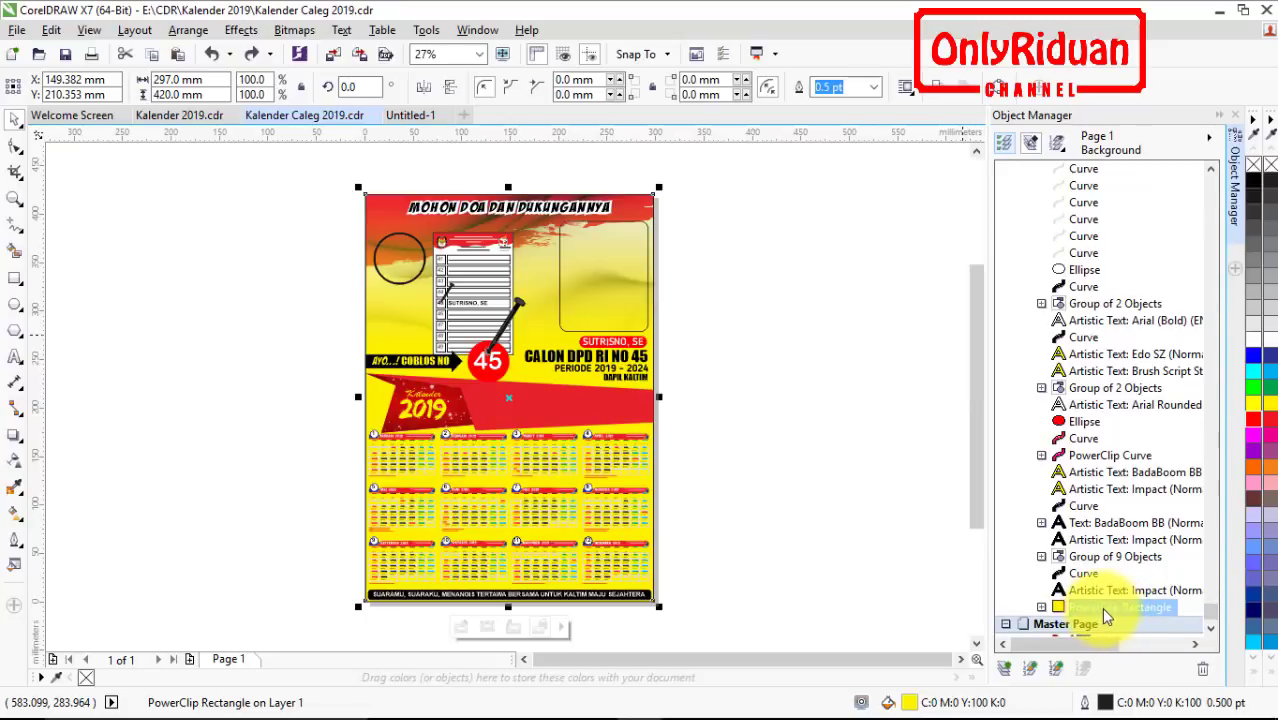
key("ctrl+x")
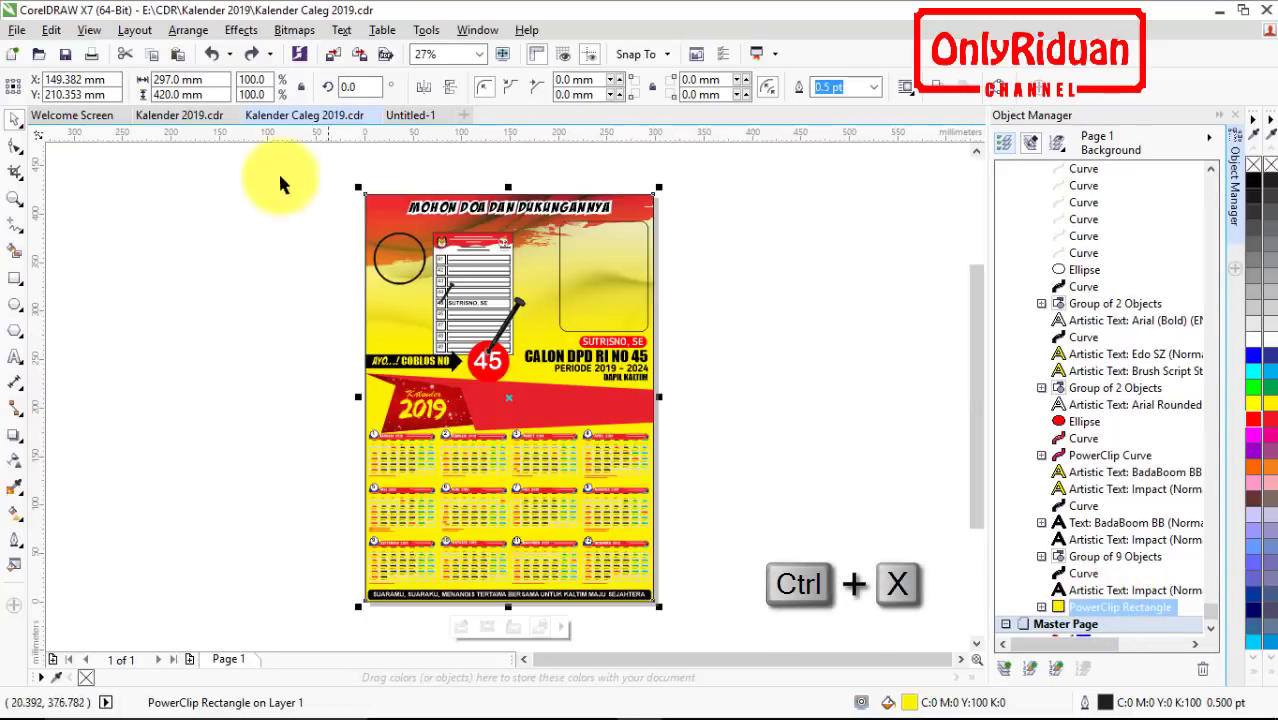
left_click(51, 30)
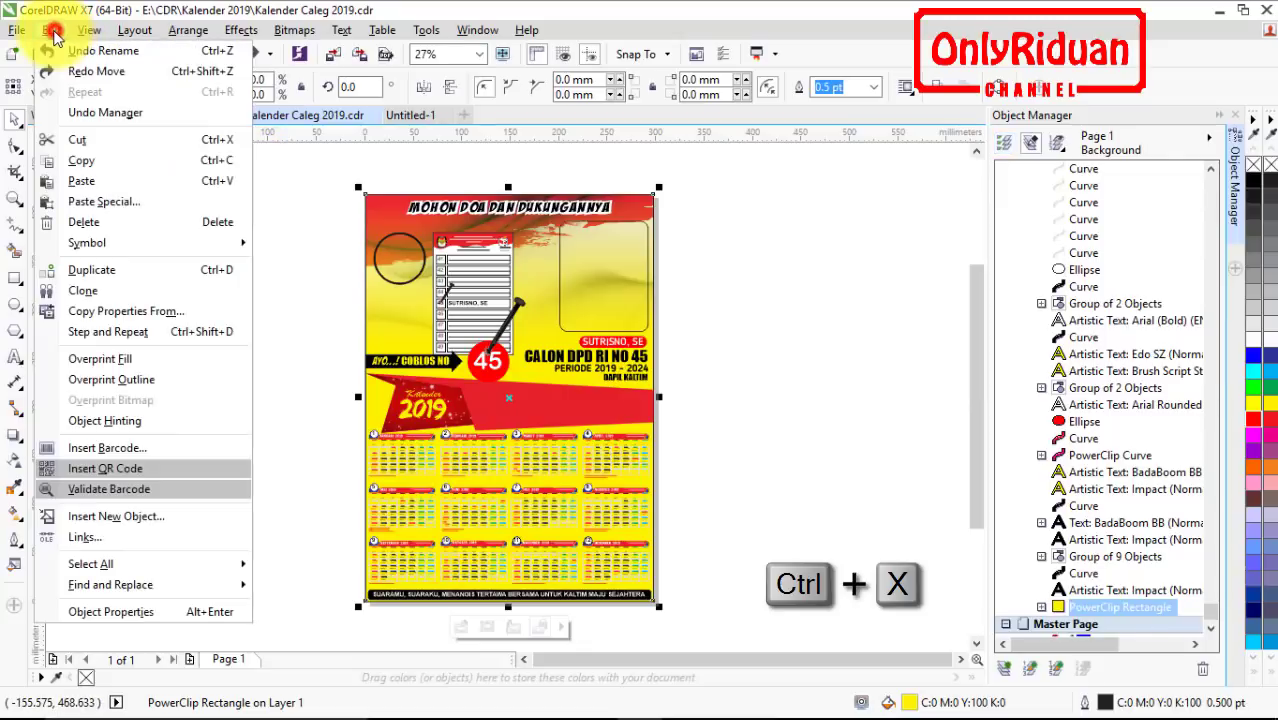
left_click(78, 140)
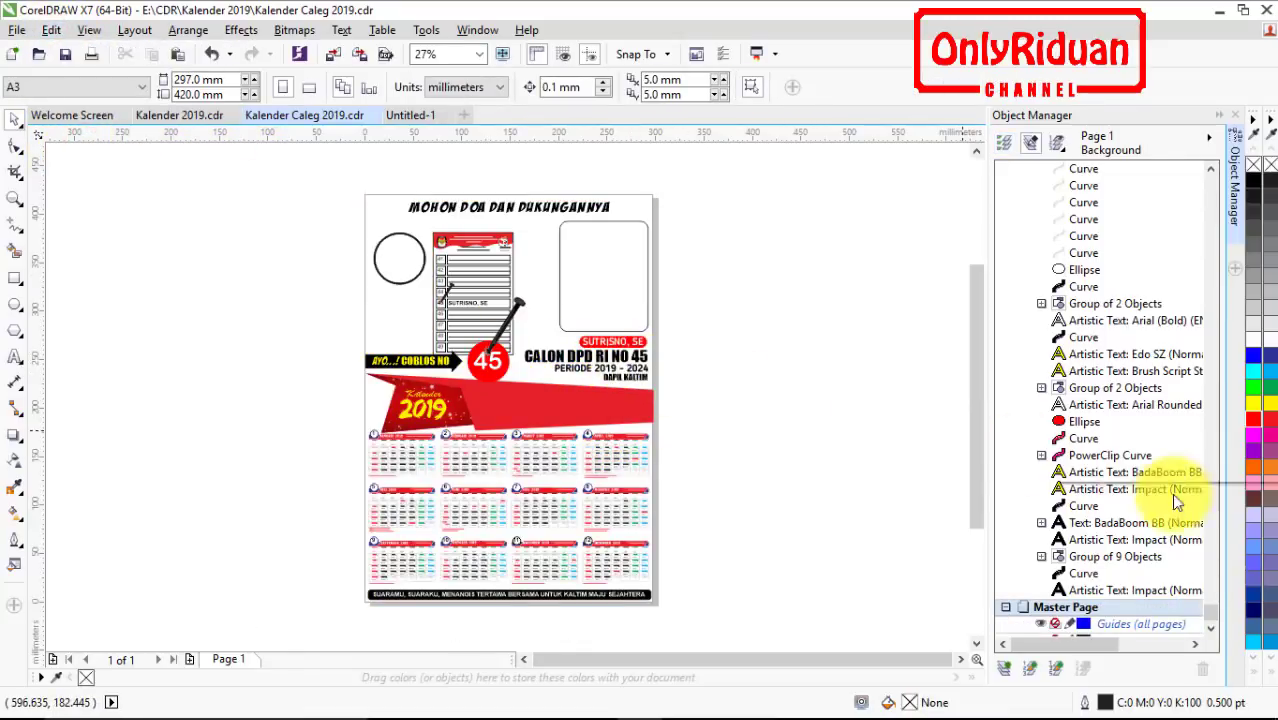
Paste the background image into the Background layer and hide that layer.
left_click(1216, 605)
left_click_drag(1215, 606, 1222, 172)
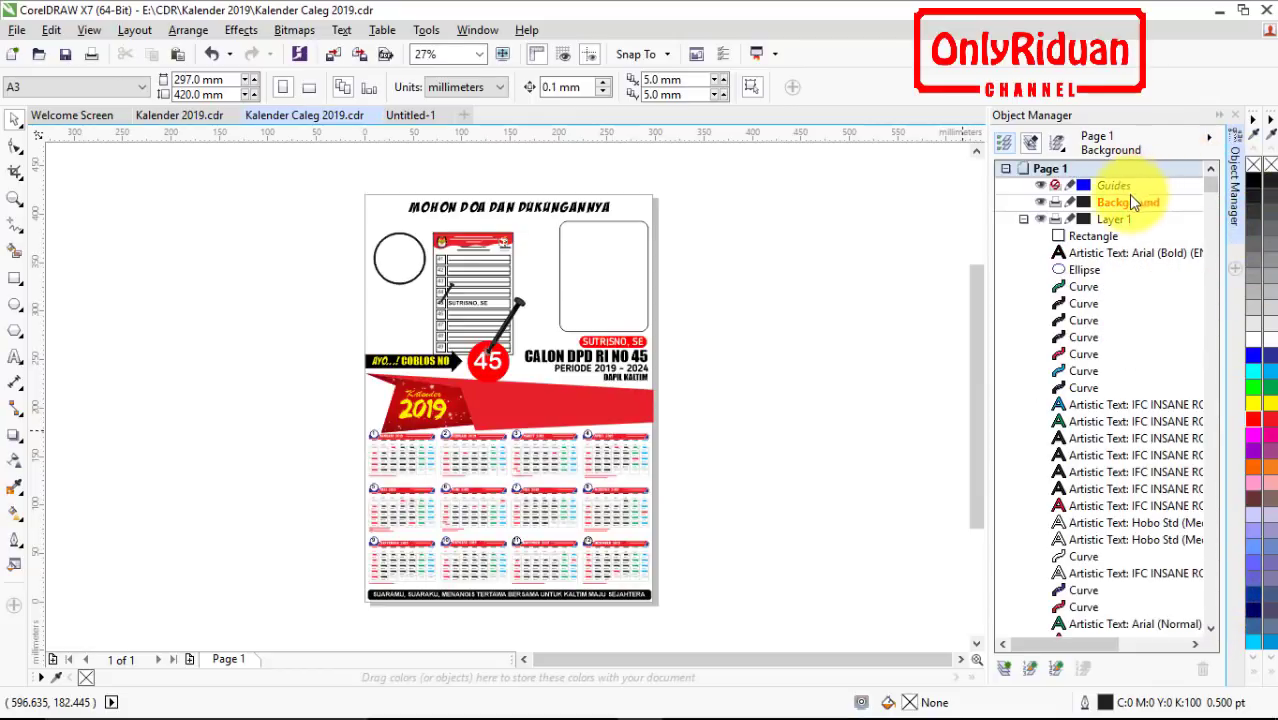
right_click(1117, 201)
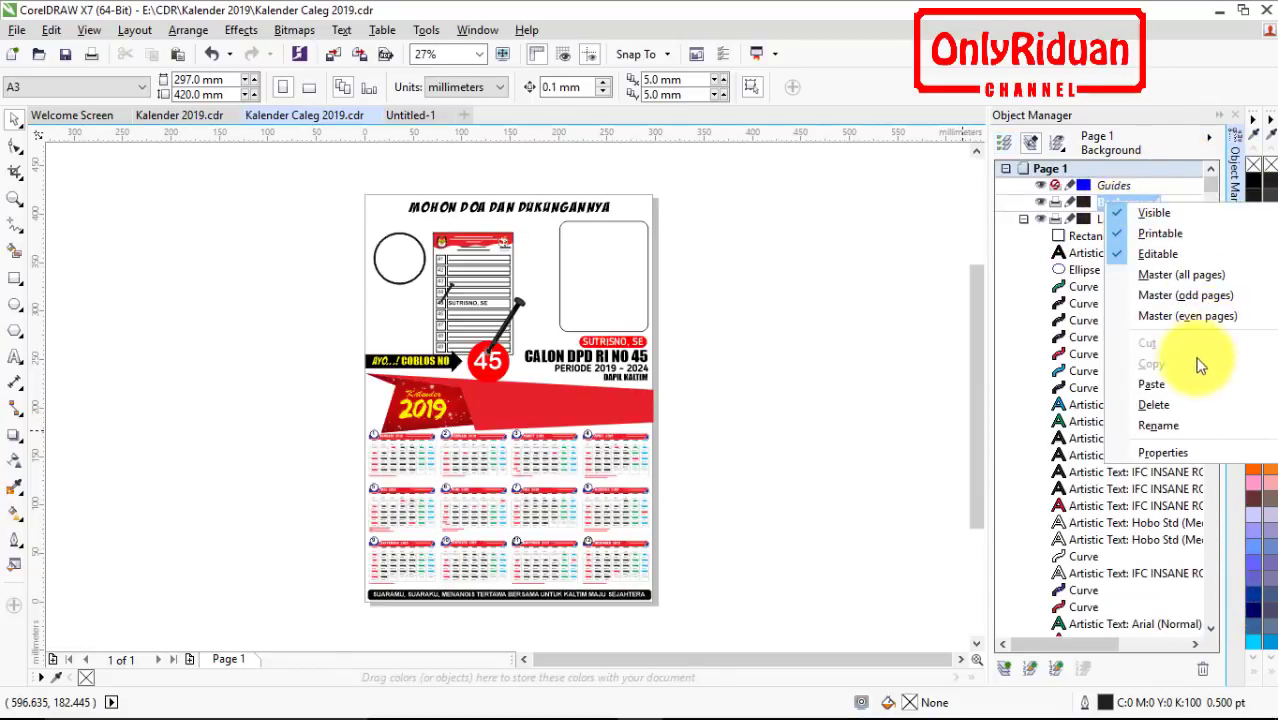
left_click(1160, 384)
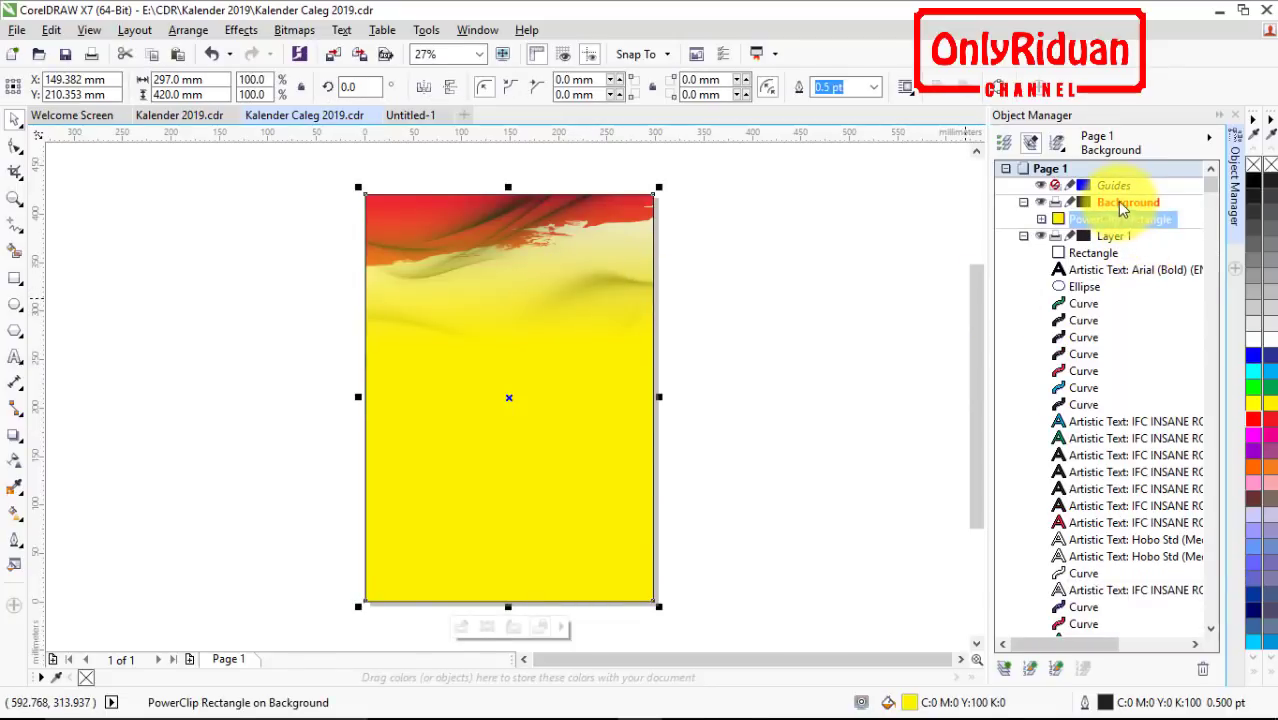
left_click(870, 248)
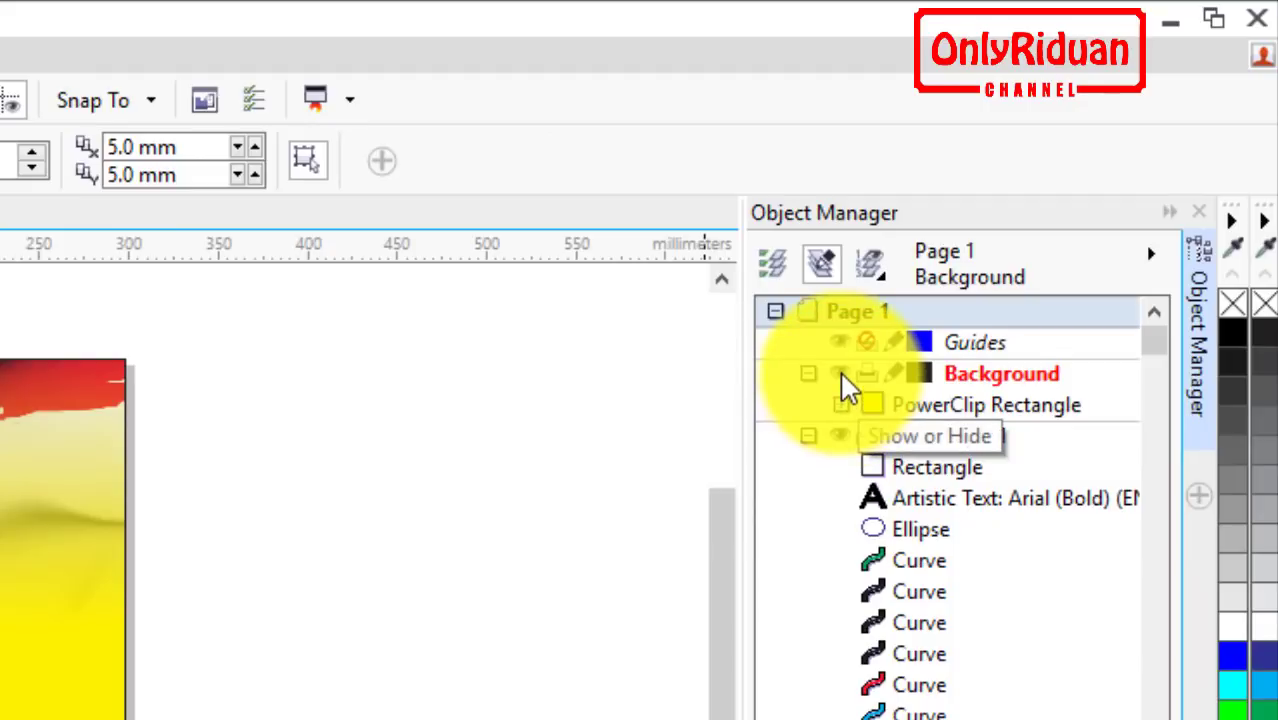
left_click(840, 373)
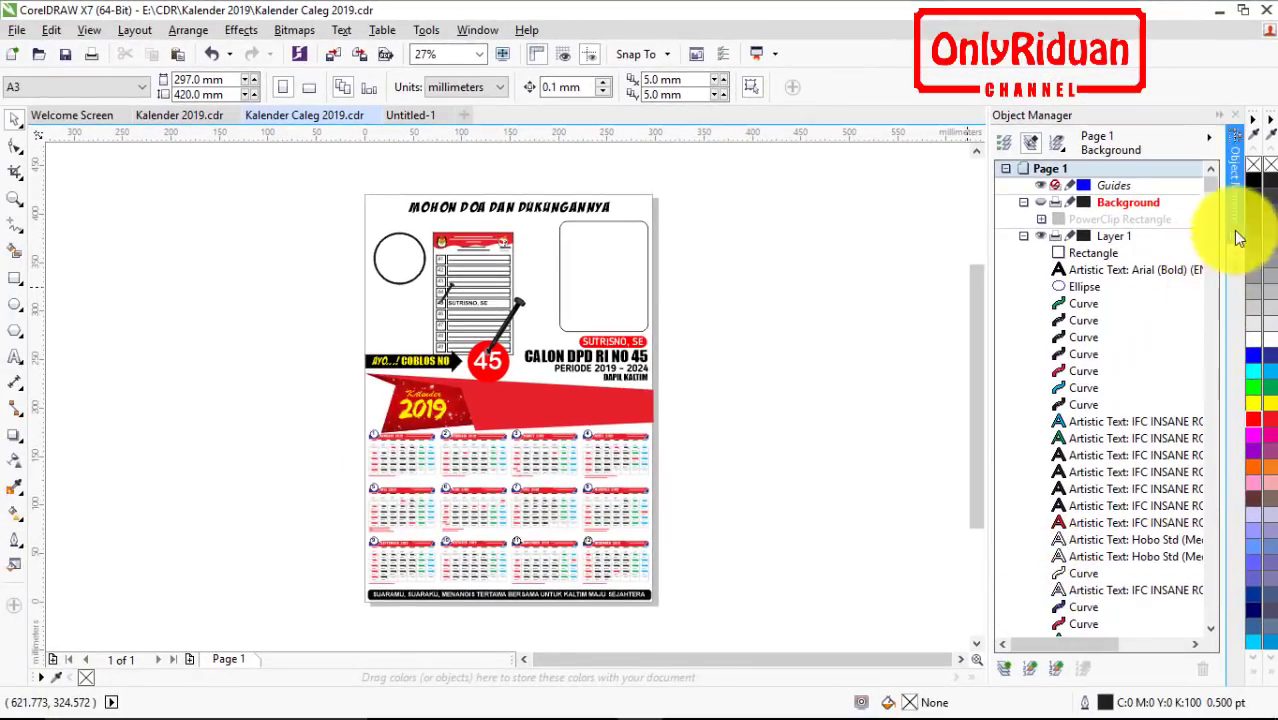
Add a new layer named Januari.
left_click_drag(1211, 186, 1218, 282)
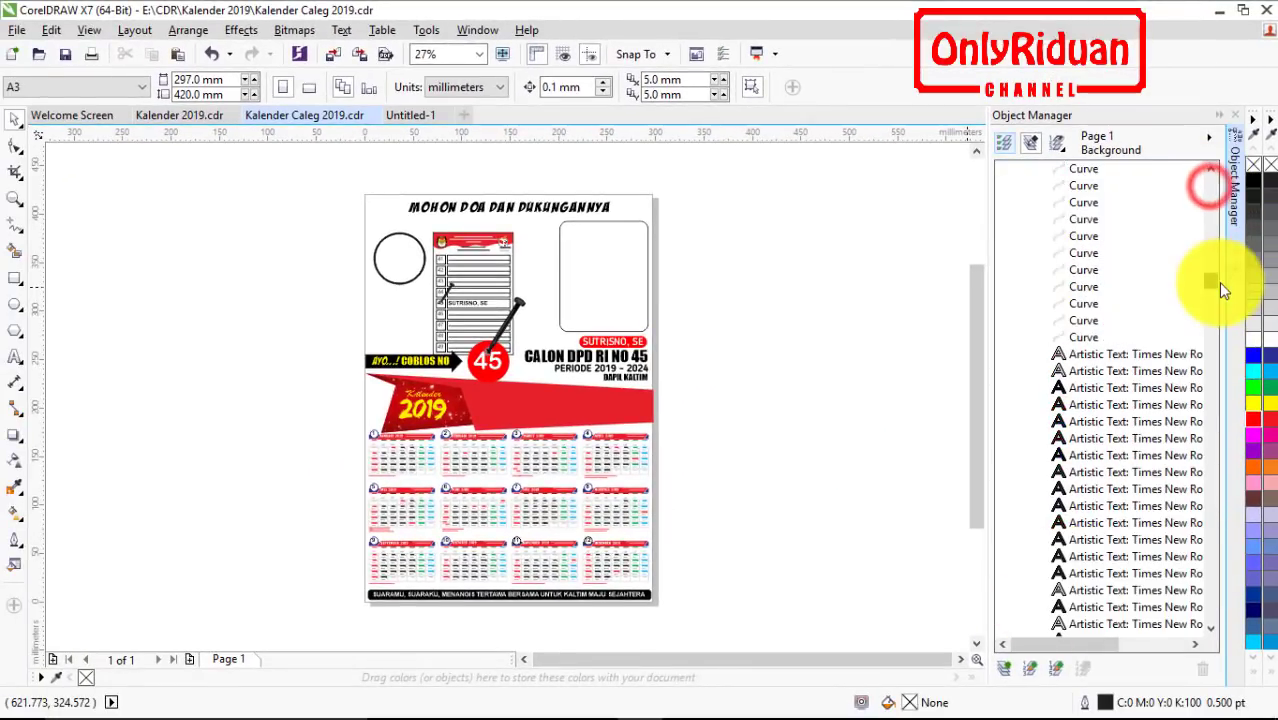
left_click(1005, 675)
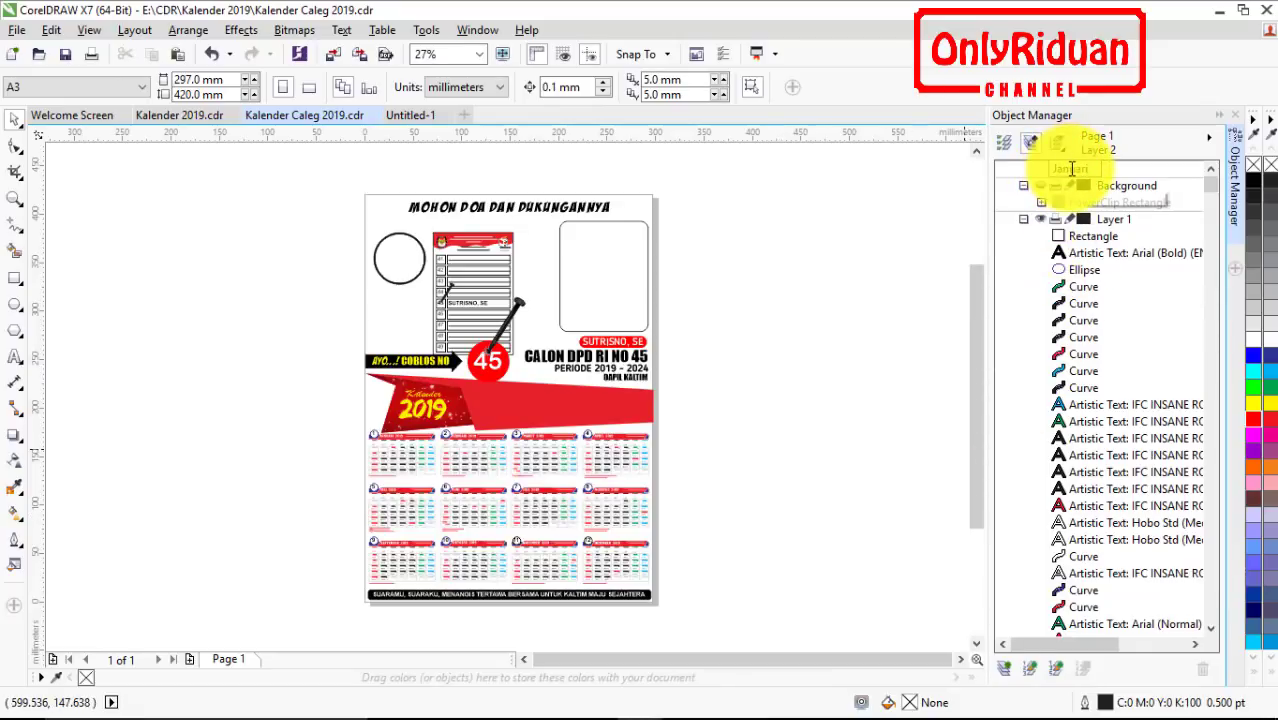
key("Return")
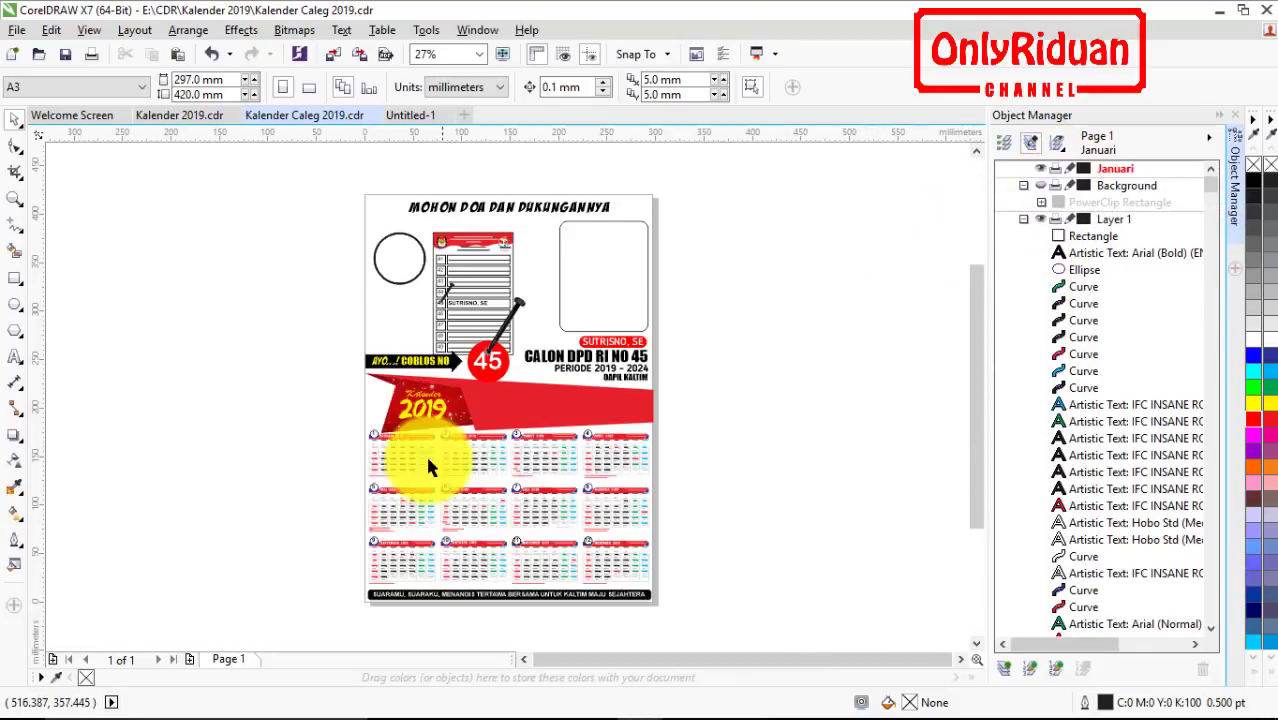
scroll(403, 455, "up", 2)
scroll(403, 455, "up", 2)
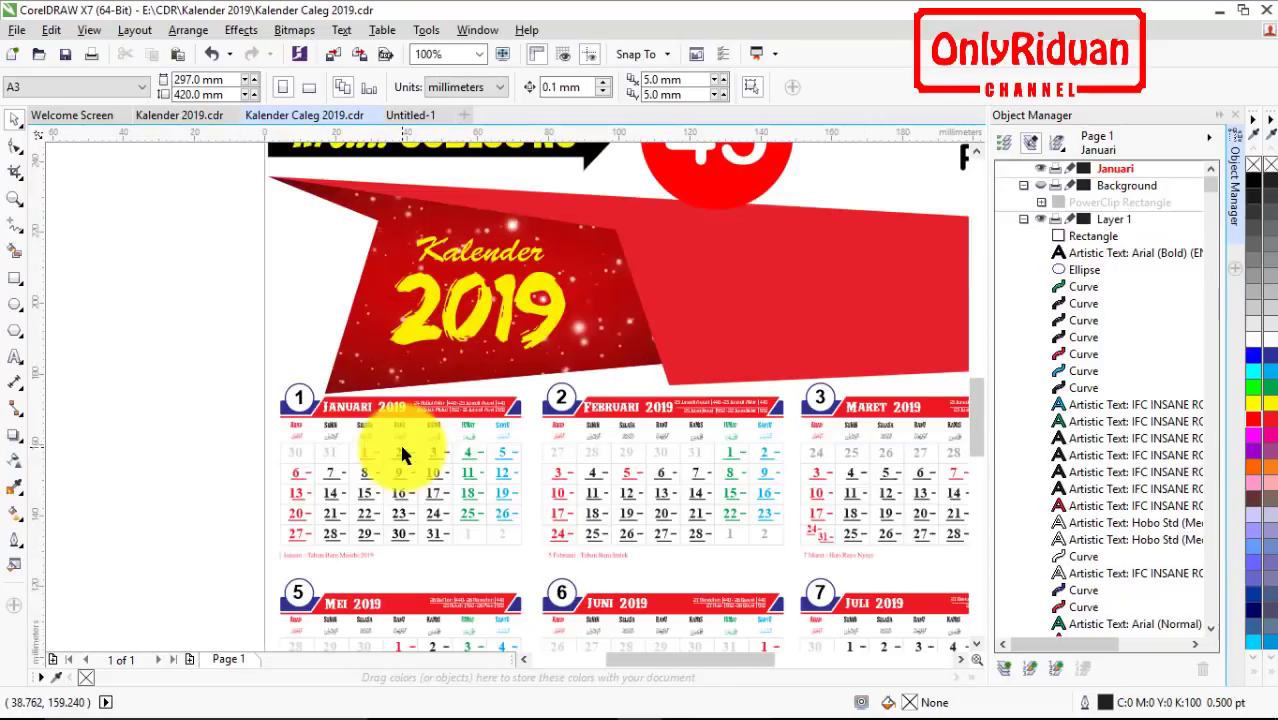
Move all January calendar objects from the page onto the Januari layer.
left_click_drag(244, 370, 534, 572)
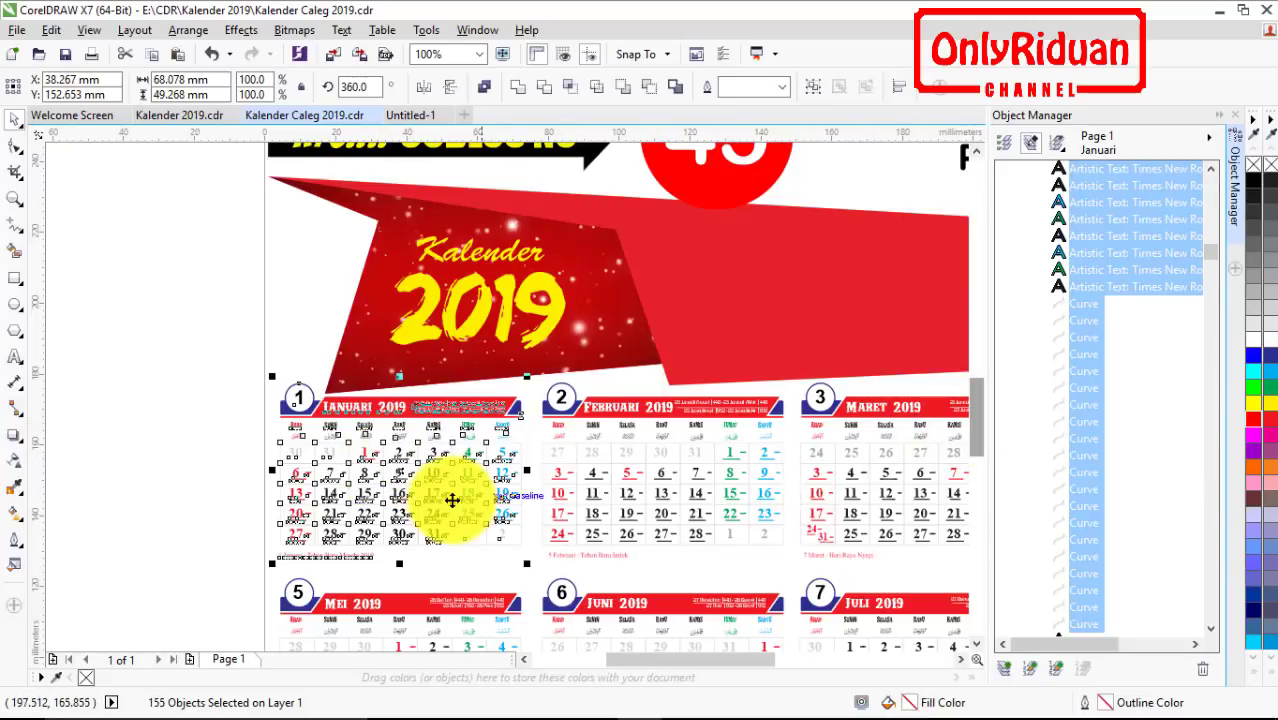
key("ctrl+x")
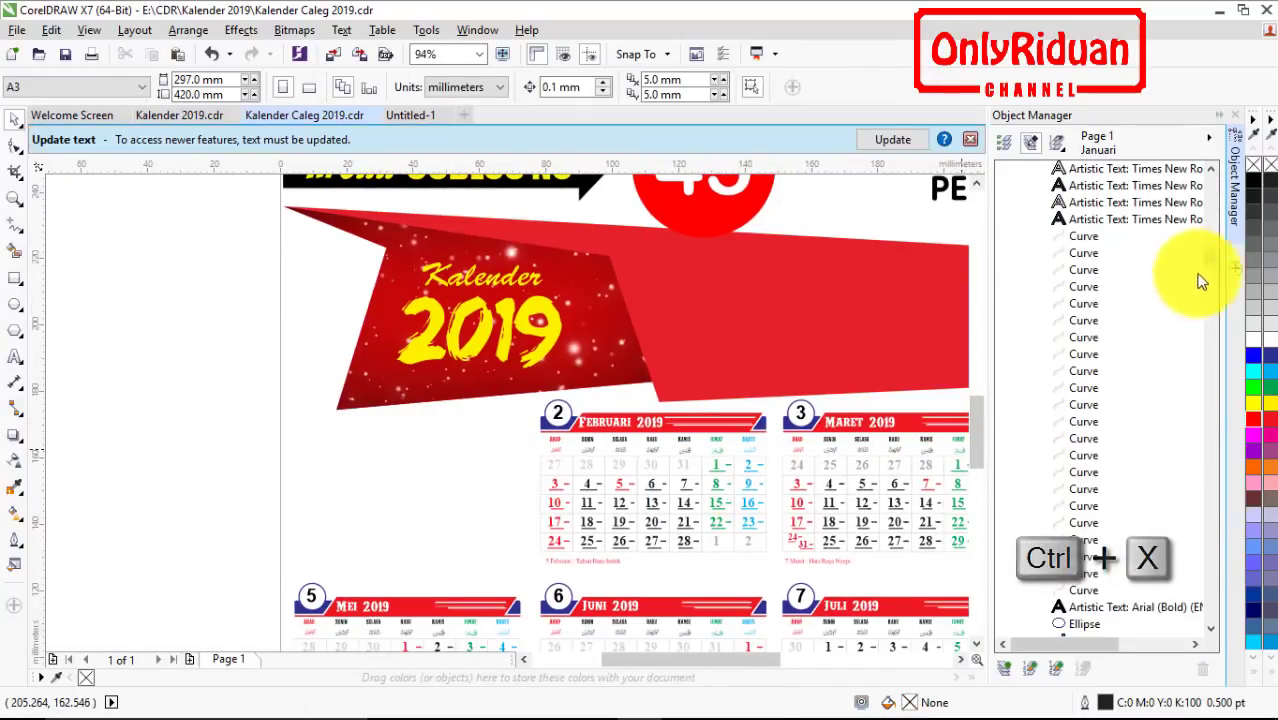
left_click_drag(1212, 258, 1216, 172)
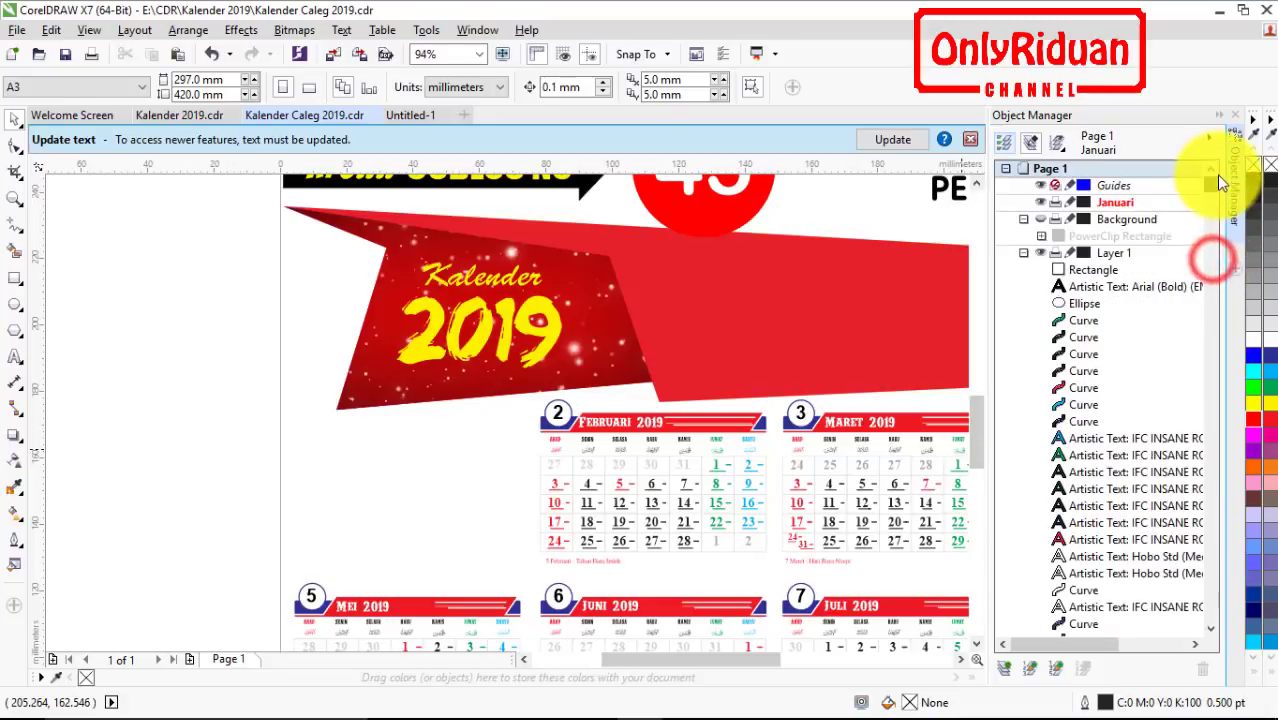
right_click(1117, 205)
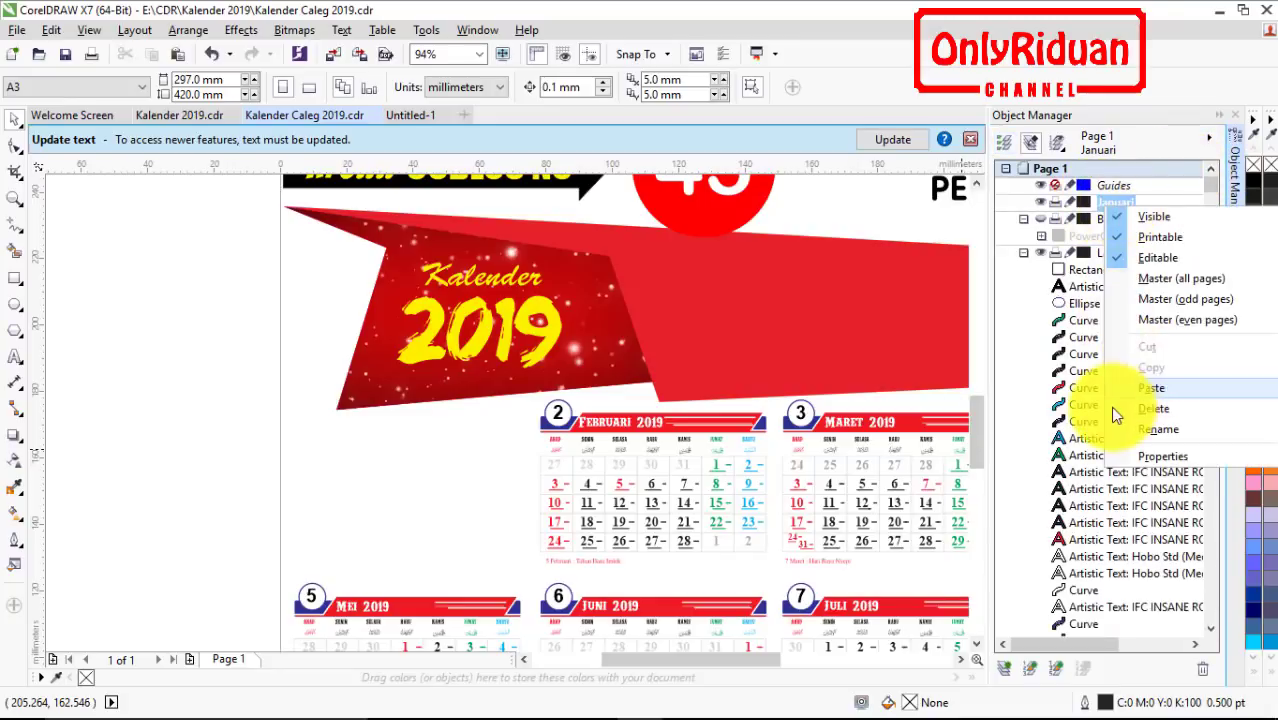
left_click(1153, 390)
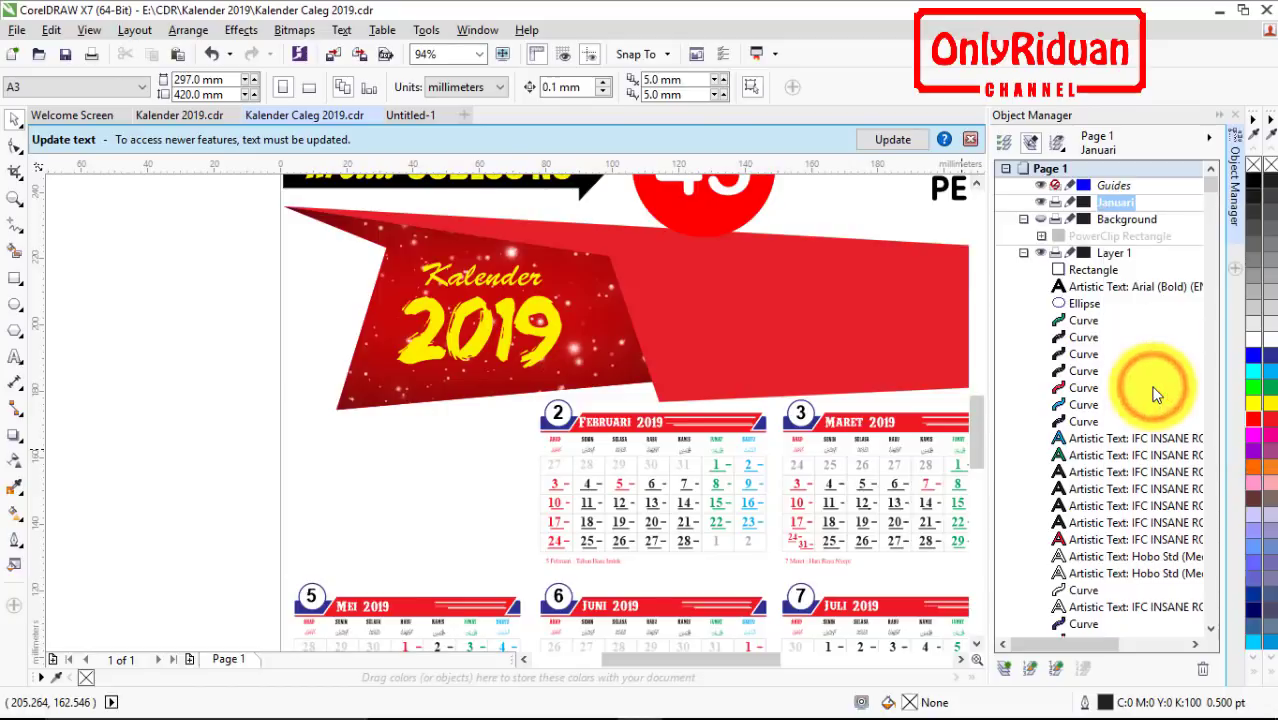
Hide the Januari layer and collapse its object list.
left_click(1210, 168)
left_click(1212, 205)
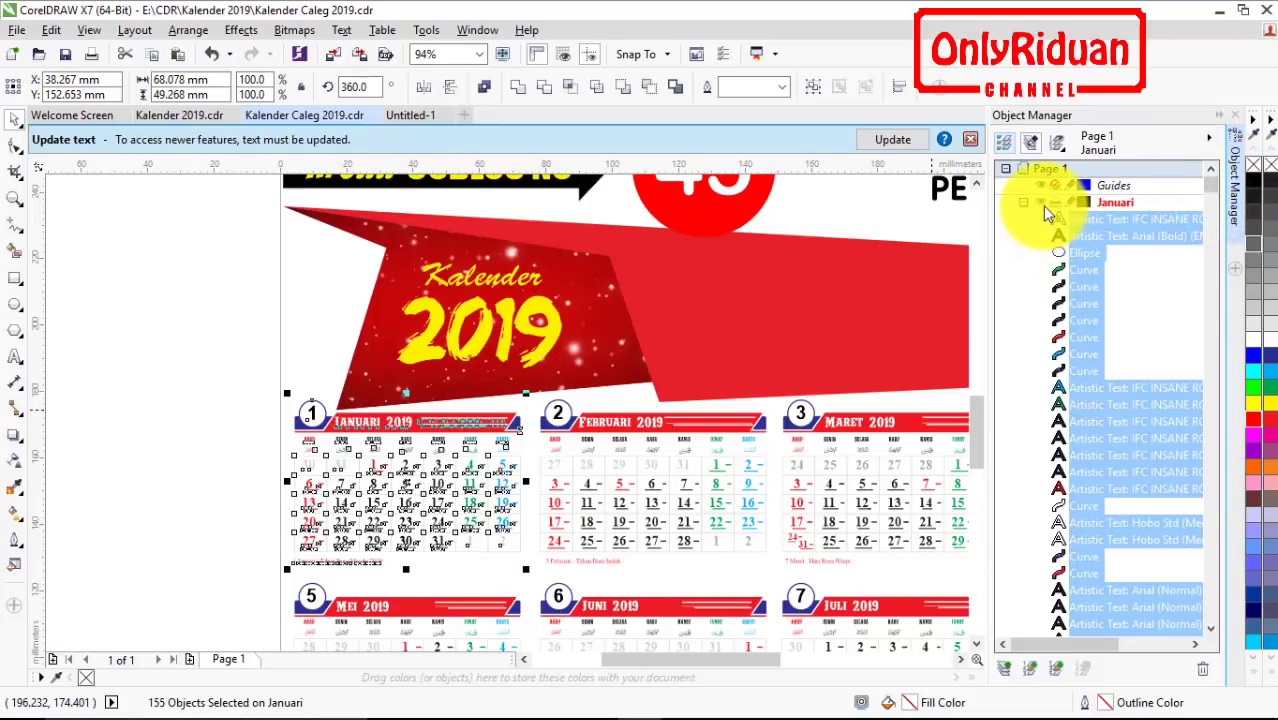
left_click(1042, 203)
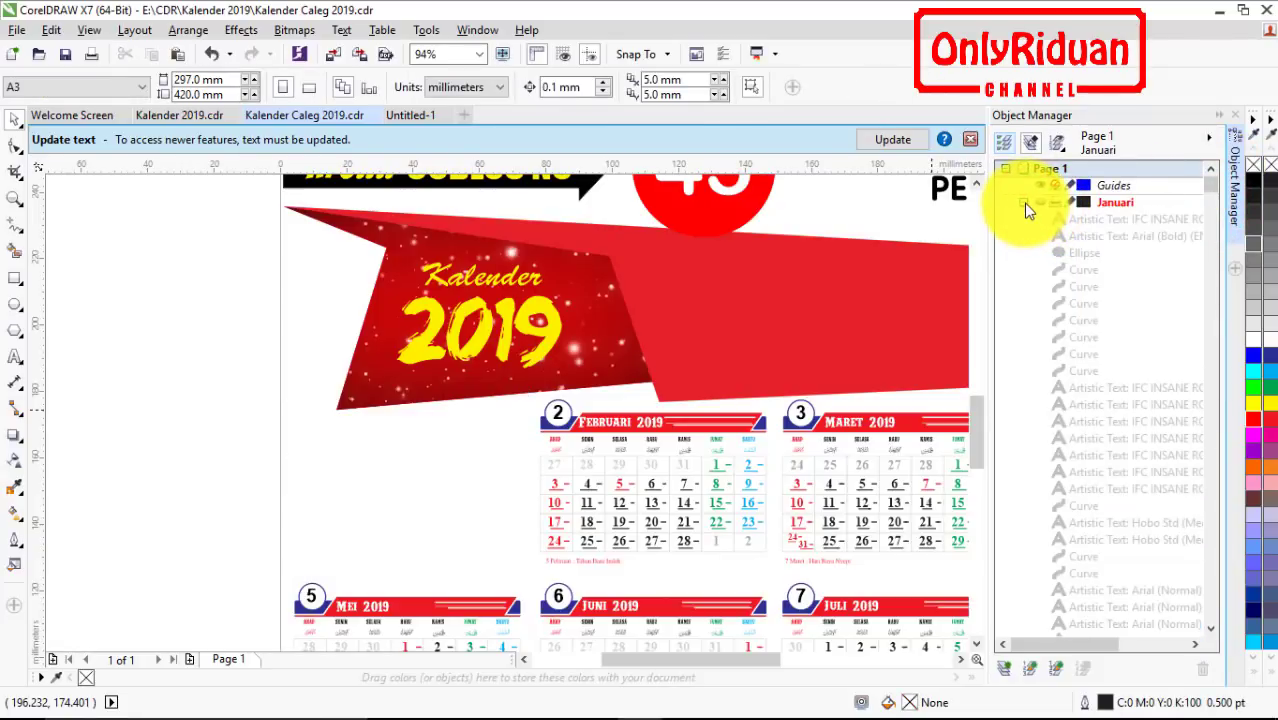
left_click(1023, 203)
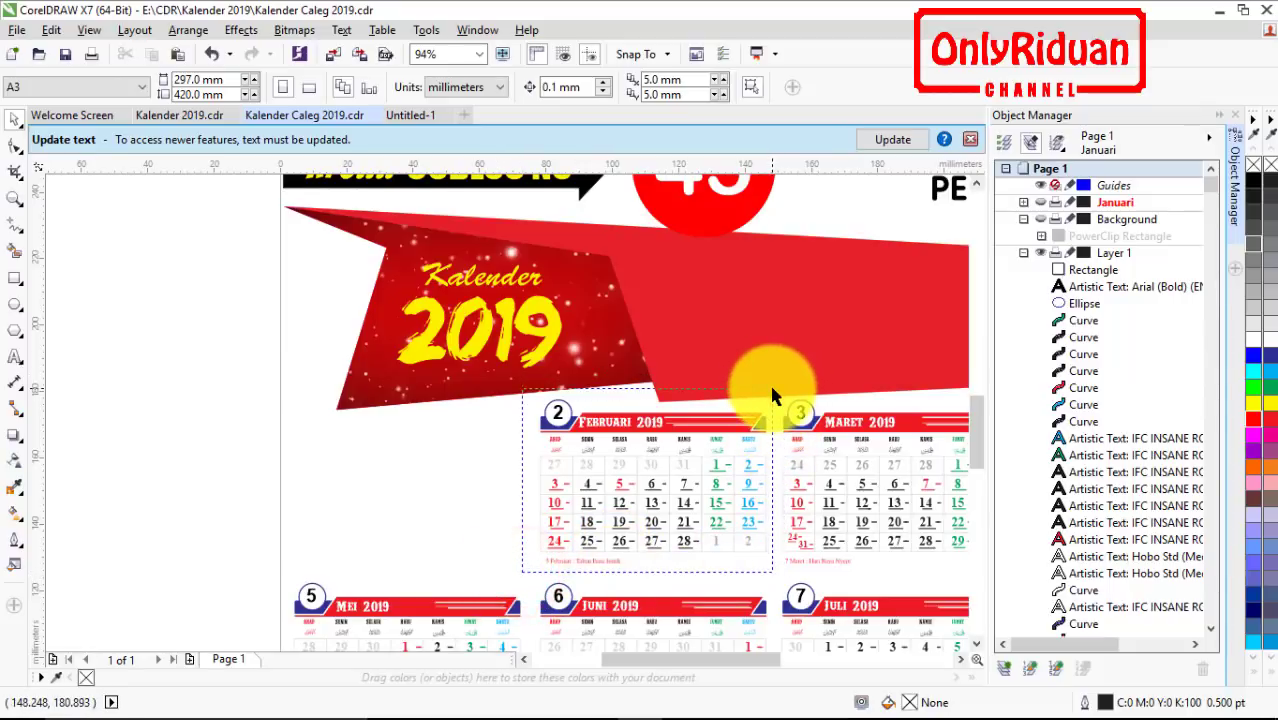
Select the February calendar objects and create a new layer named Februari.
left_click_drag(527, 578, 772, 395)
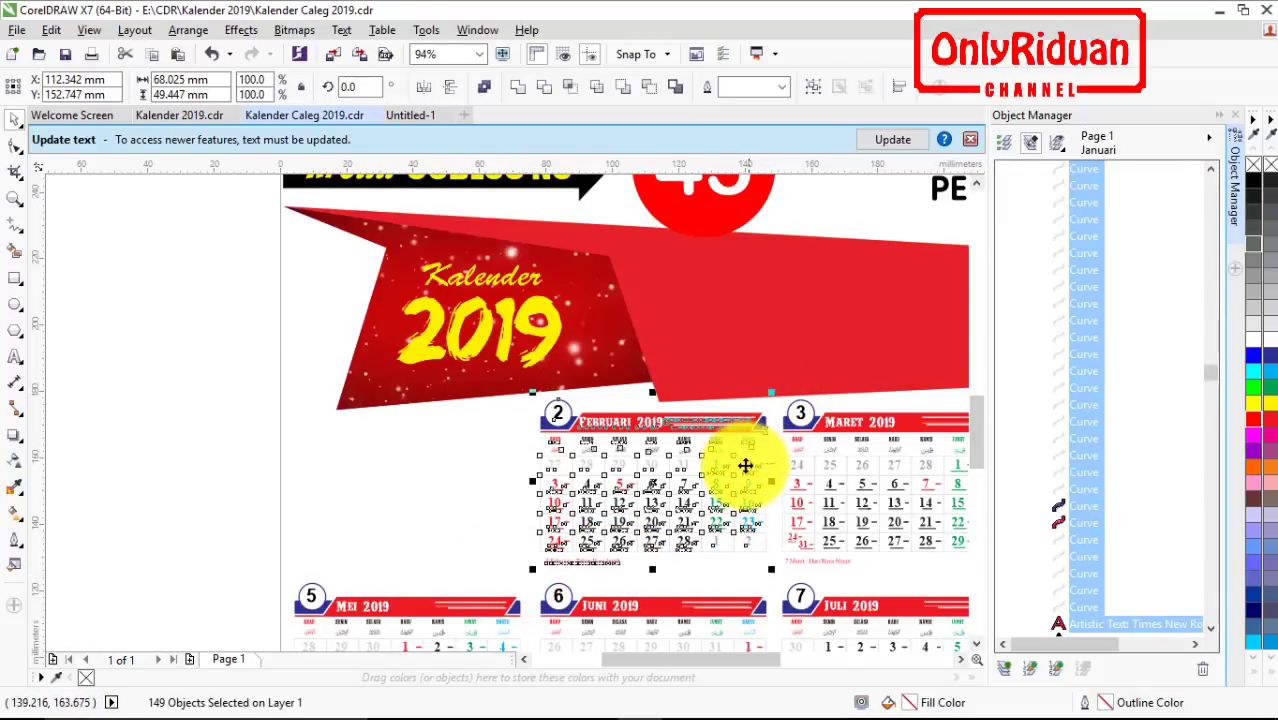
left_click(1007, 673)
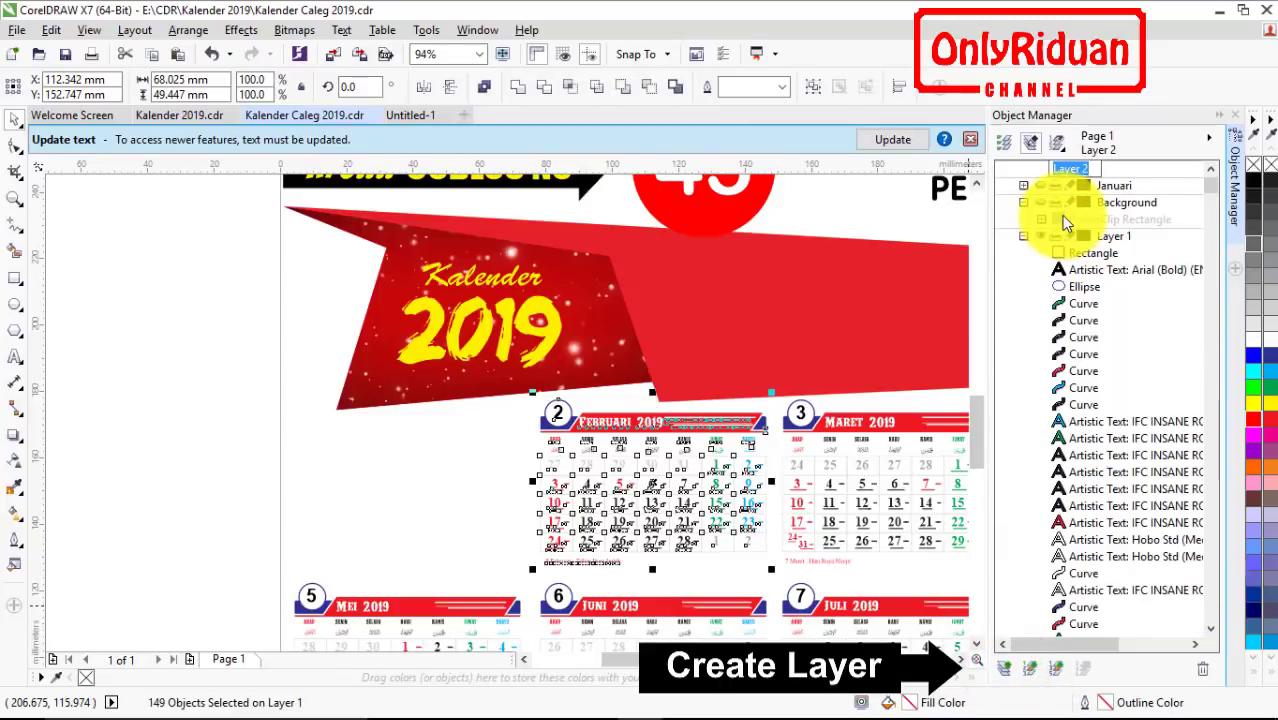
type("Februari")
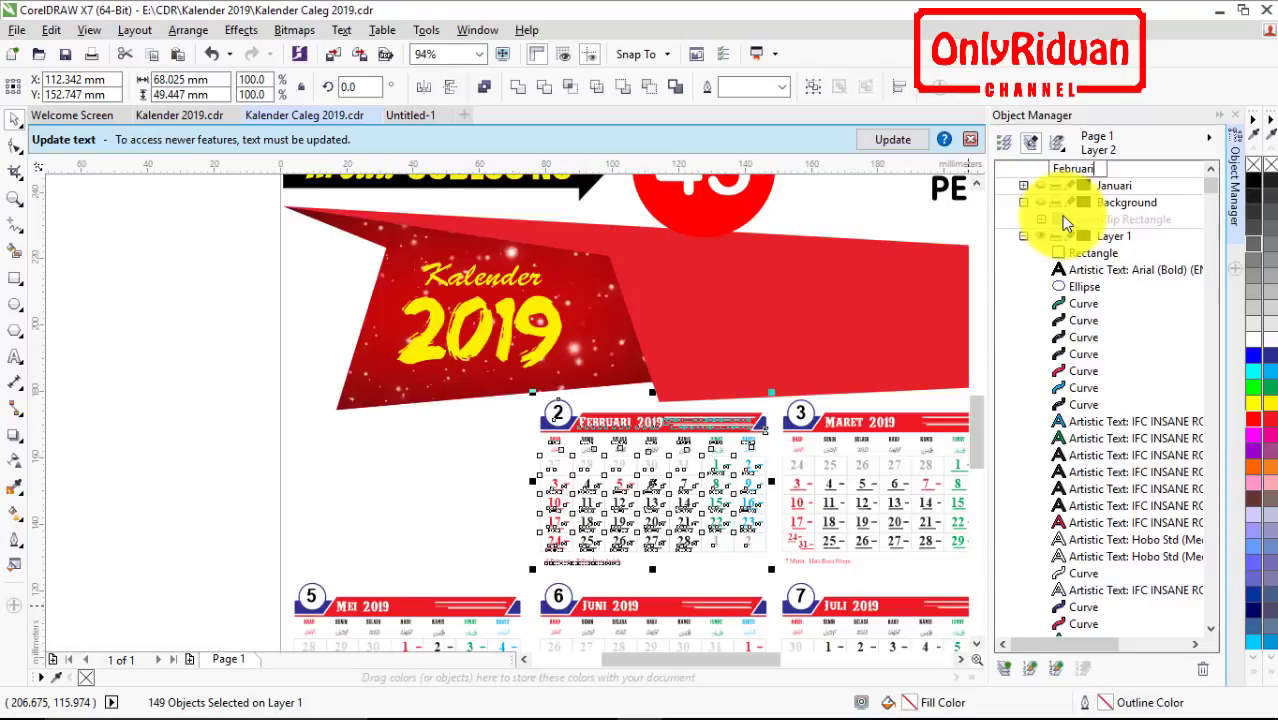
key("Return")
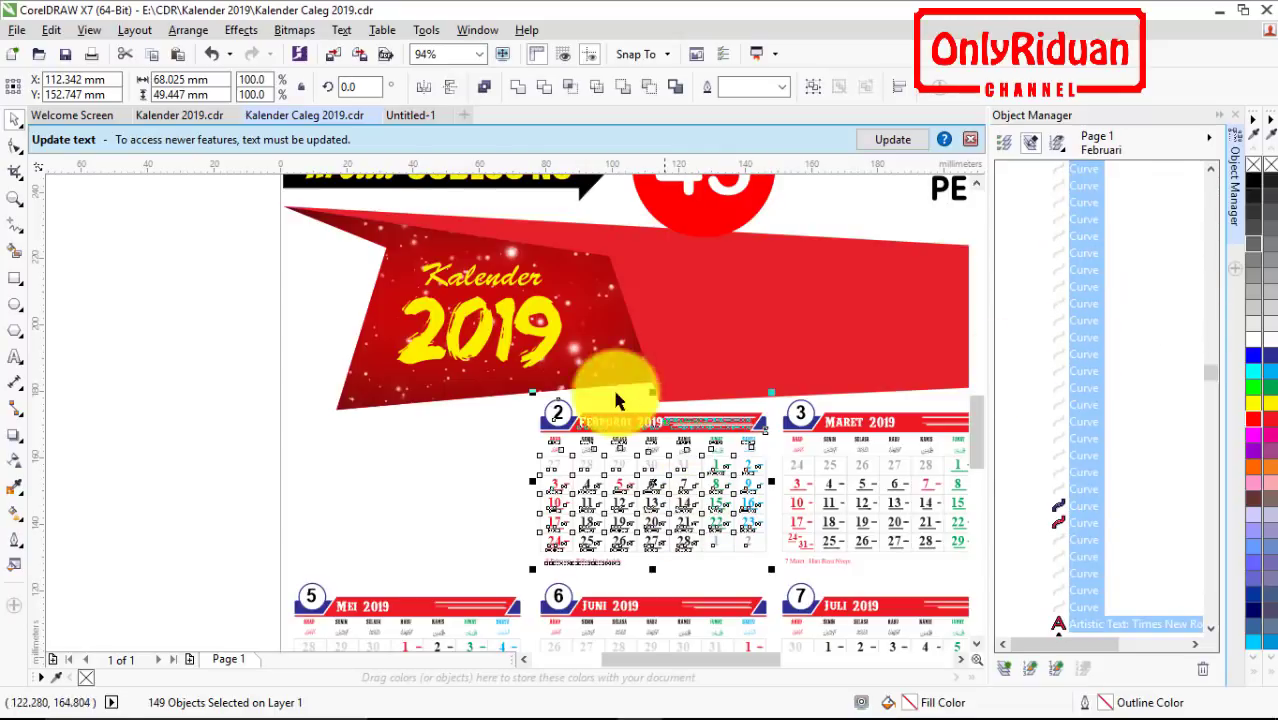
Cut the February calendar into the Februari layer, then hide and collapse that layer.
key("ctrl+x")
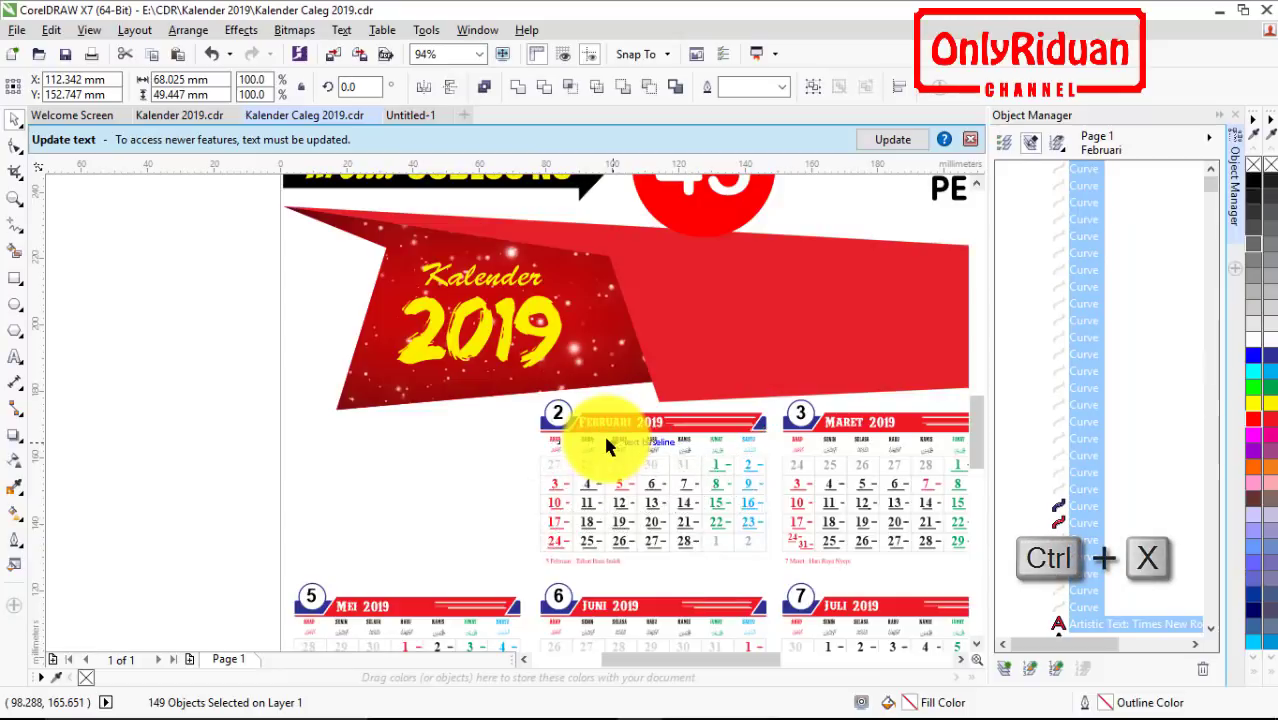
left_click_drag(1210, 398, 1218, 172)
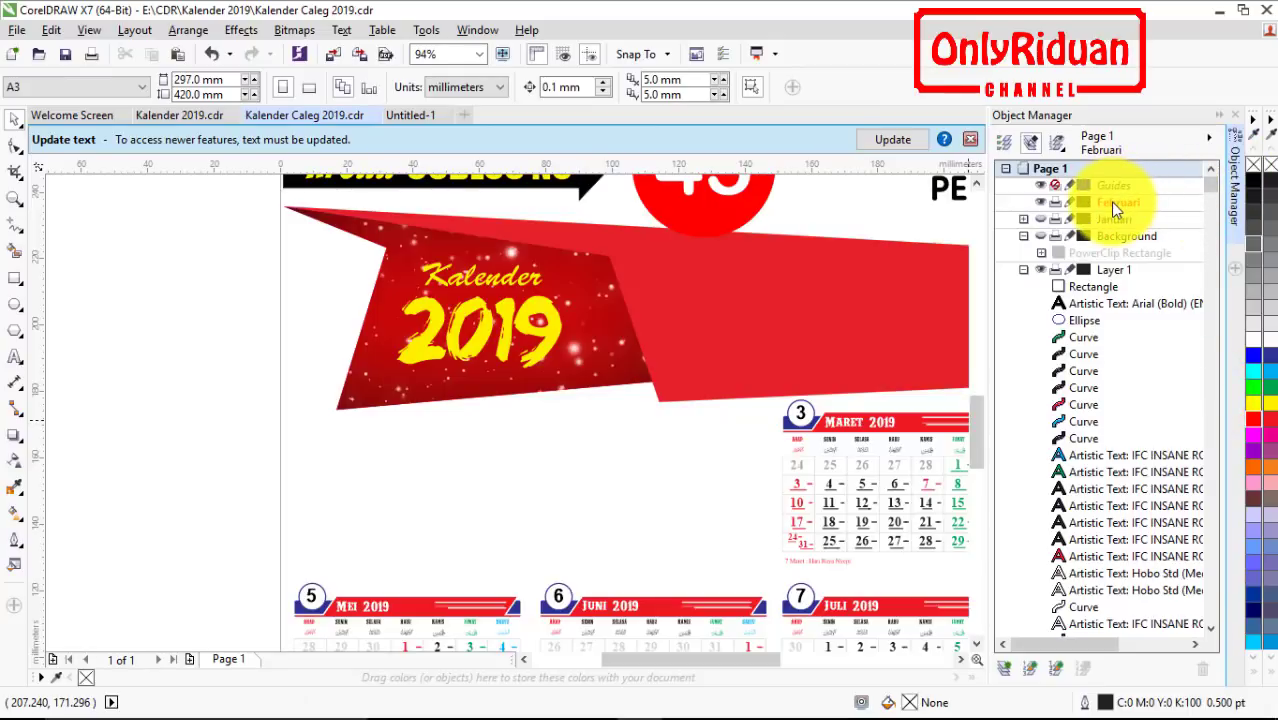
right_click(1112, 202)
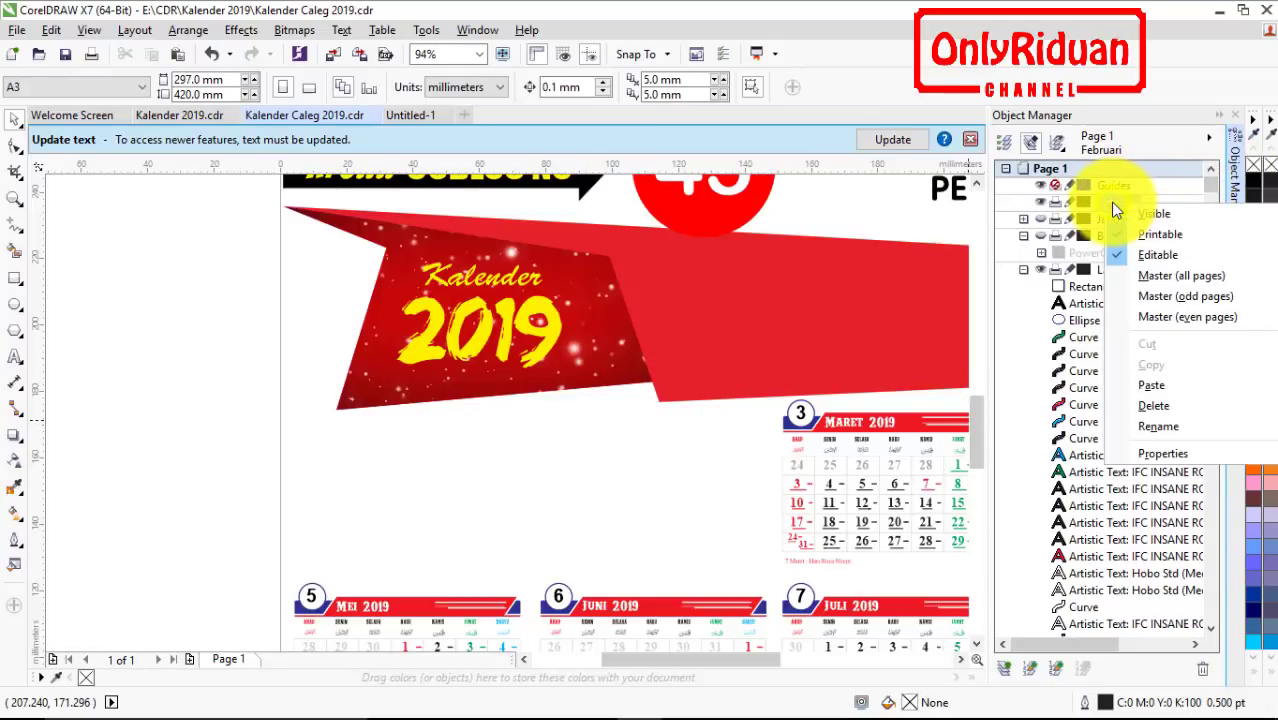
left_click(1155, 385)
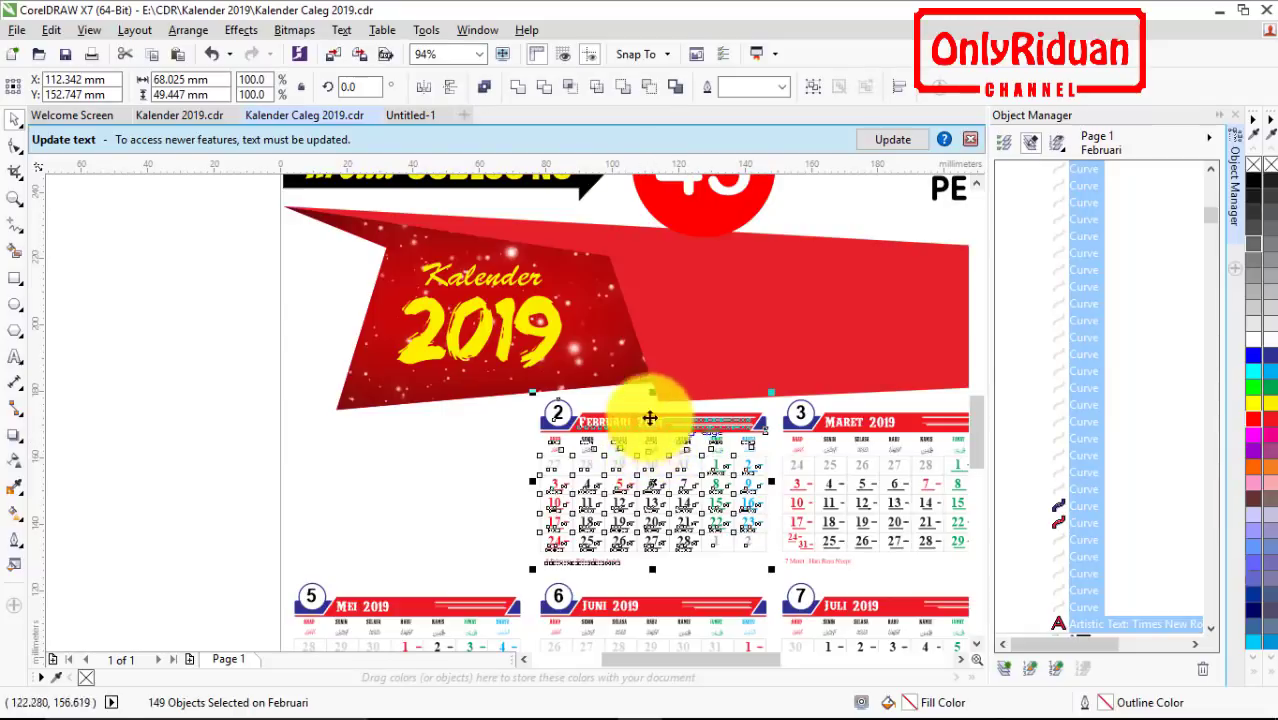
left_click_drag(1214, 215, 1213, 167)
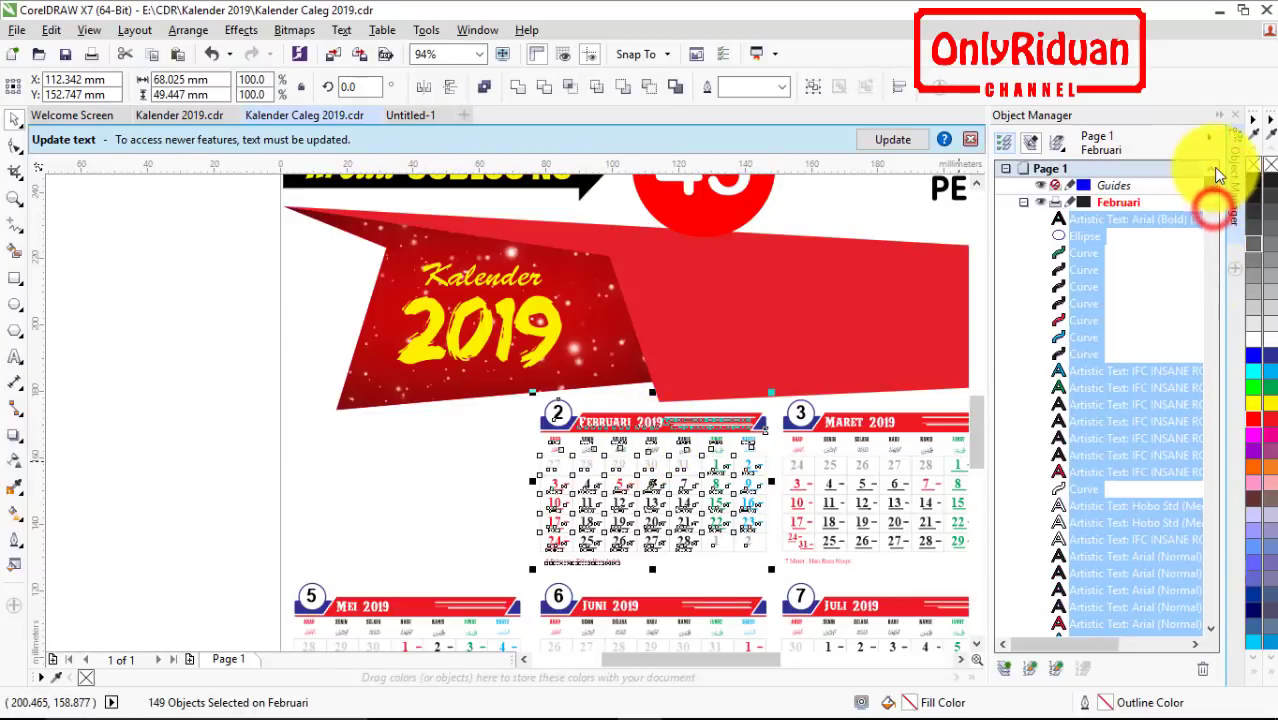
left_click(1041, 202)
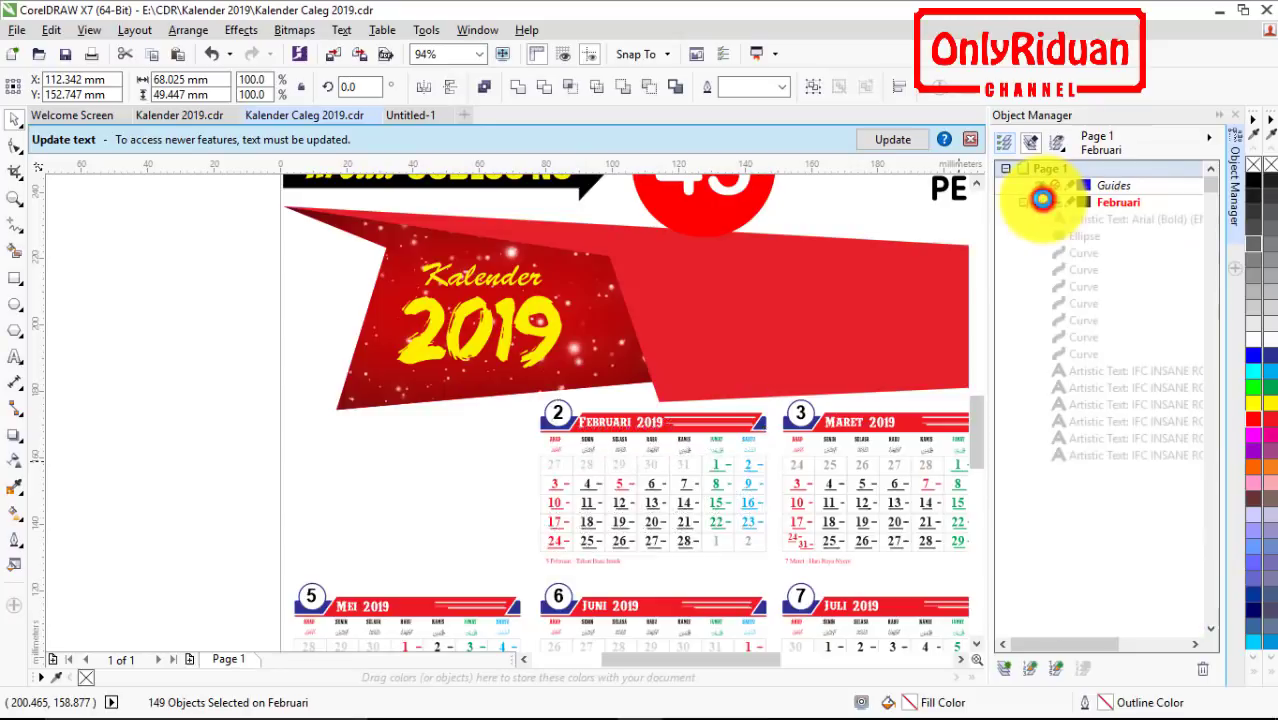
left_click(1023, 203)
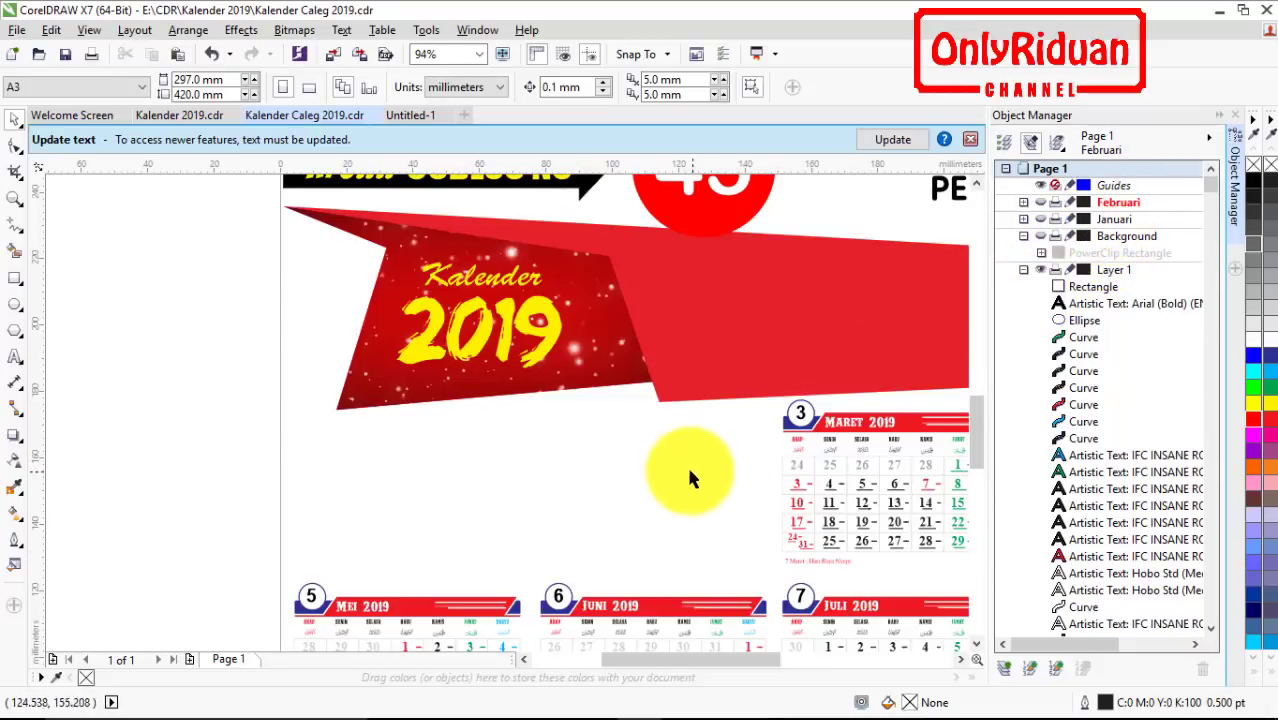
Zoom out and dismiss the text-update notice.
left_click(768, 316)
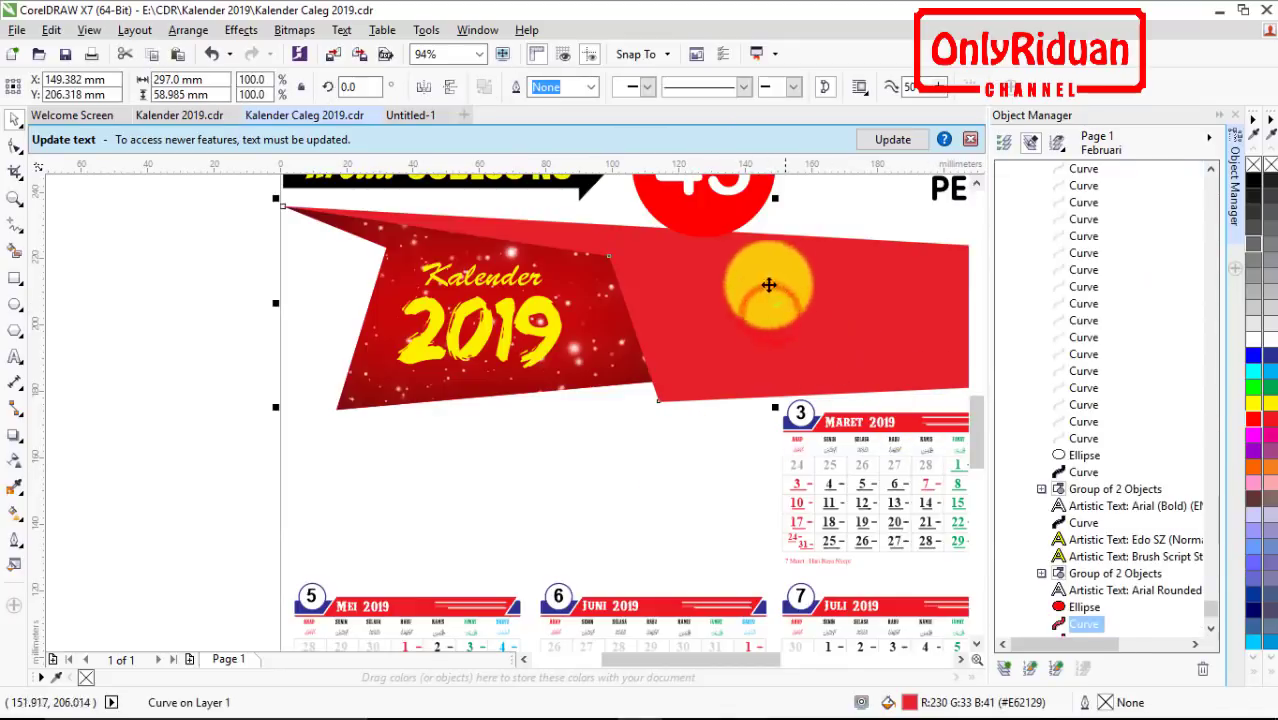
scroll(755, 308, "down", 2)
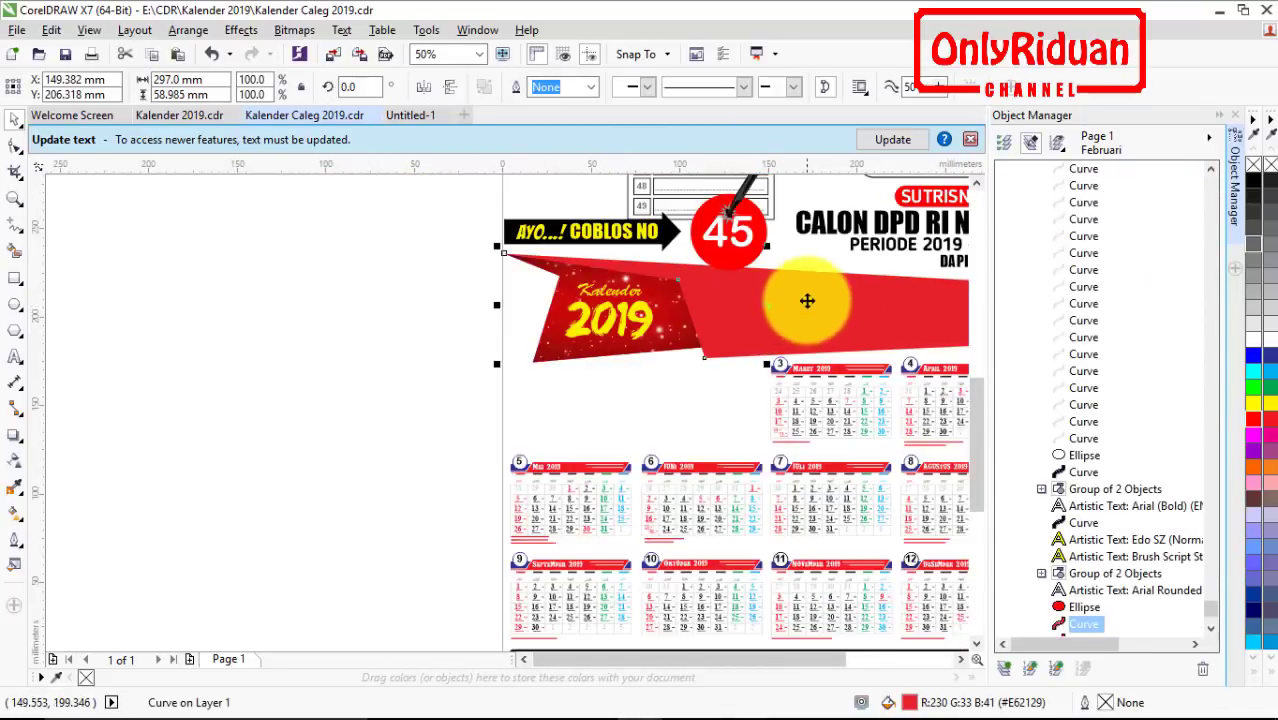
left_click(970, 139)
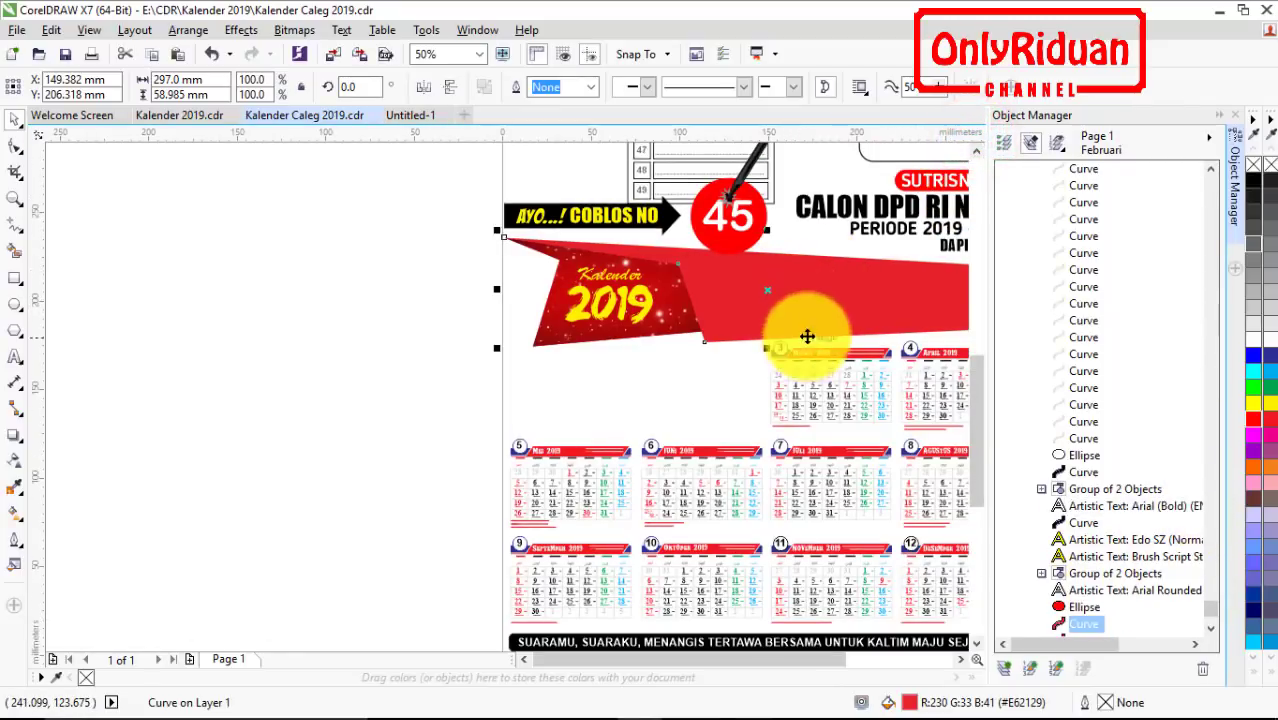
Select the AYO COBLOS NO banner's two text objects and its curve.
left_click(1210, 628)
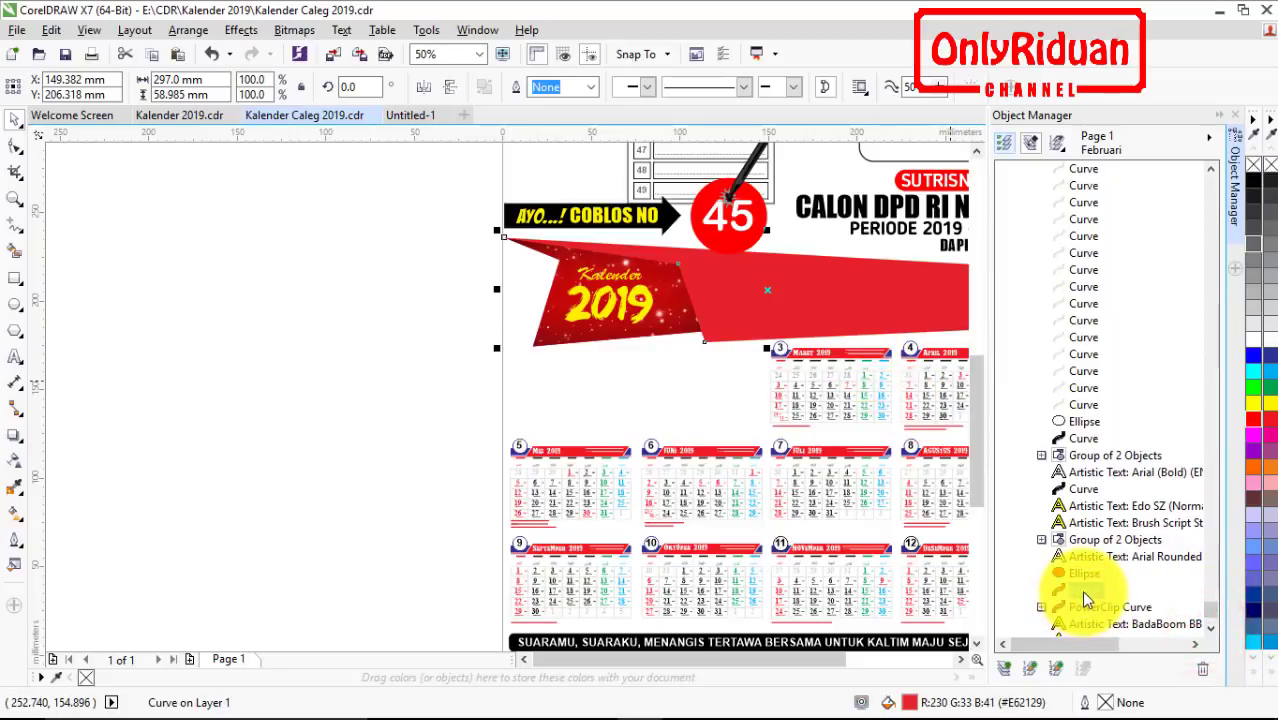
left_click(583, 343)
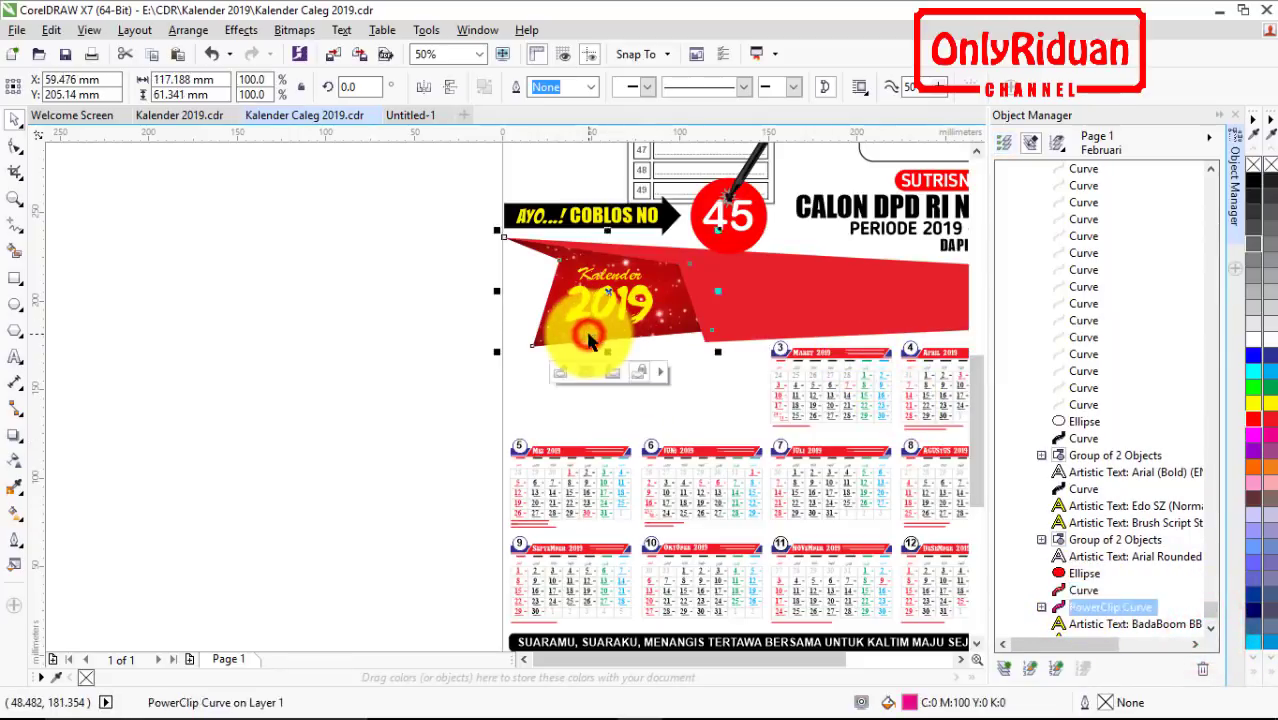
left_click(450, 276)
mouse_move(445, 187)
left_mouse_down()
mouse_move(613, 222)
mouse_move(686, 256)
left_mouse_up()
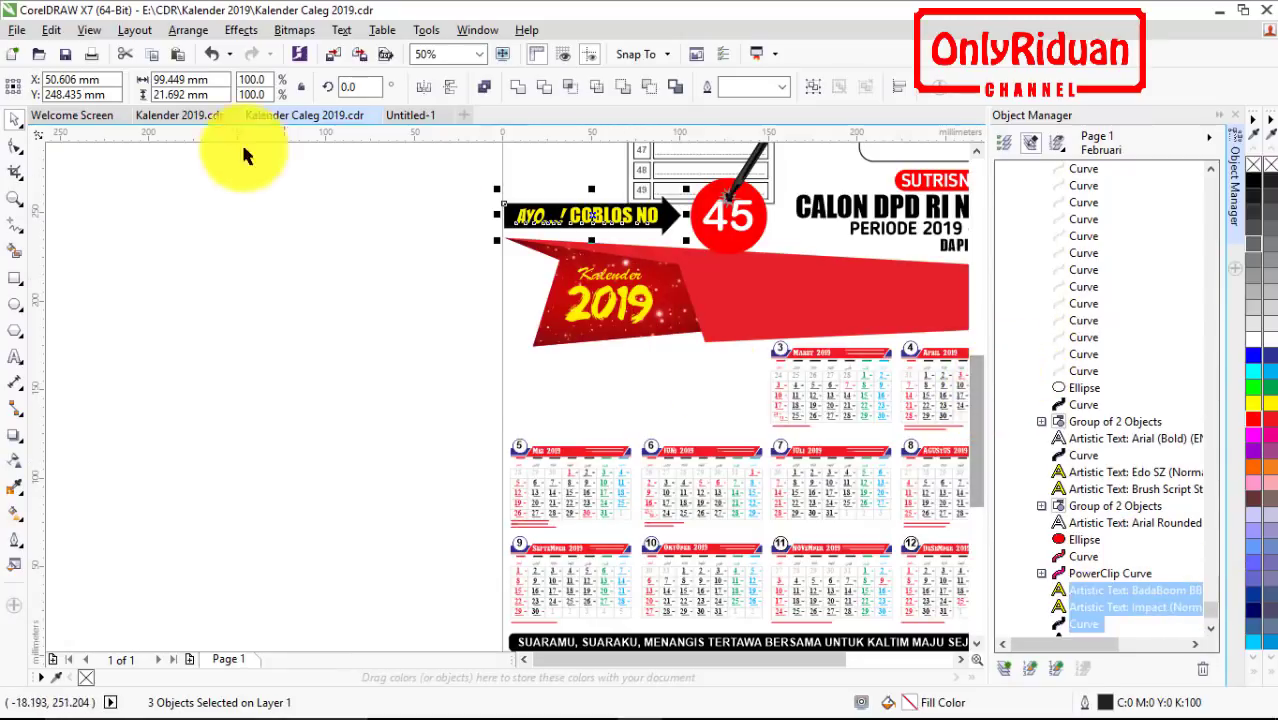
In Kalender 2019, activate Background and inspect the Shape Kecil layer's PowerClip curve.
left_click(175, 116)
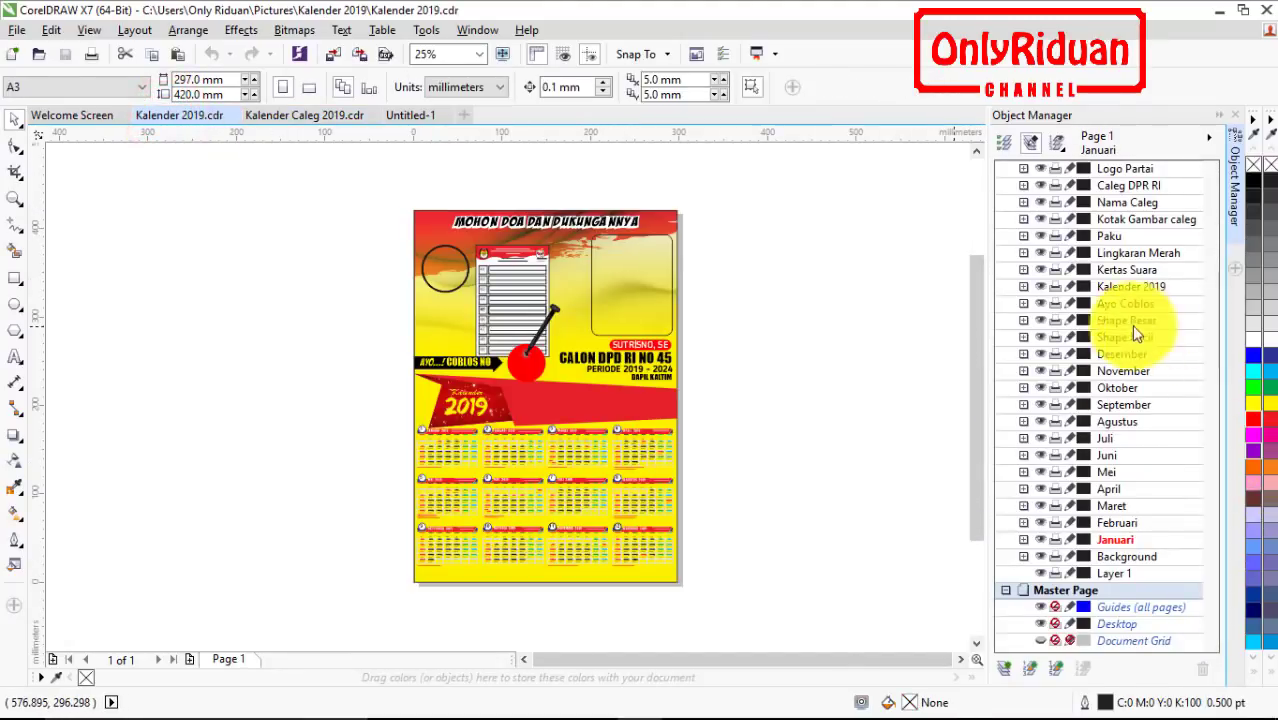
mouse_move(1120, 400)
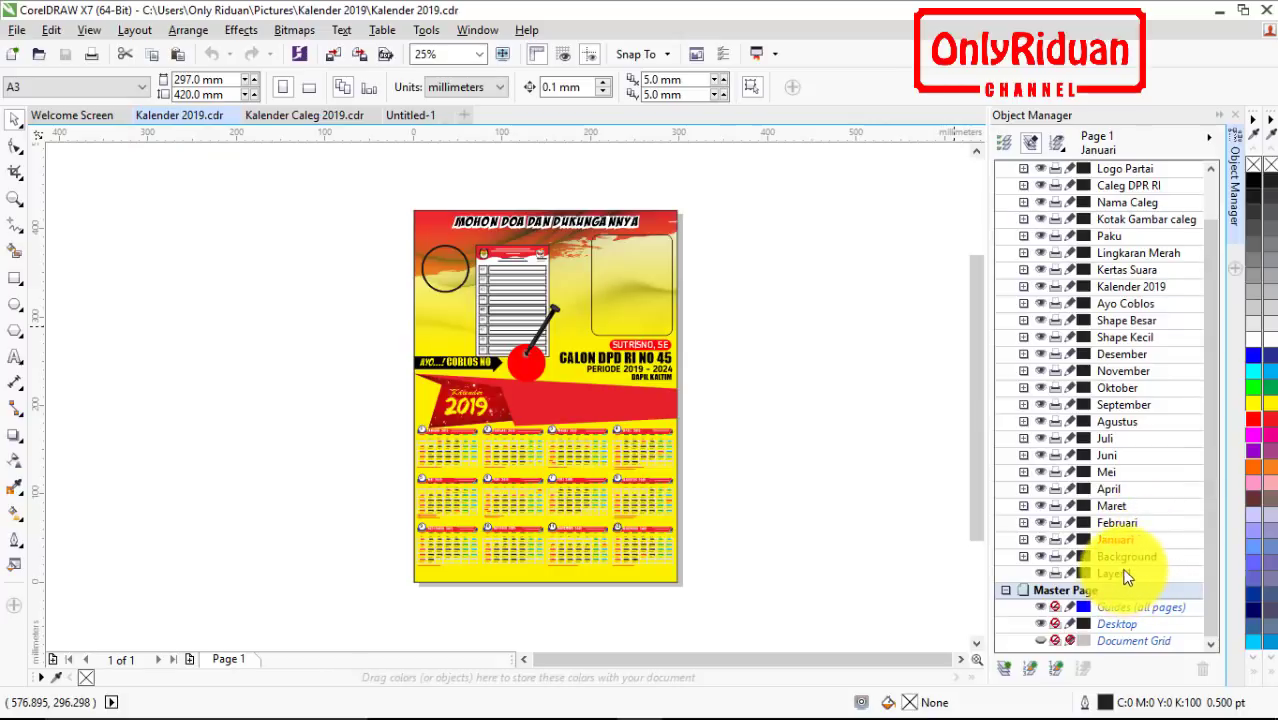
left_click(1123, 558)
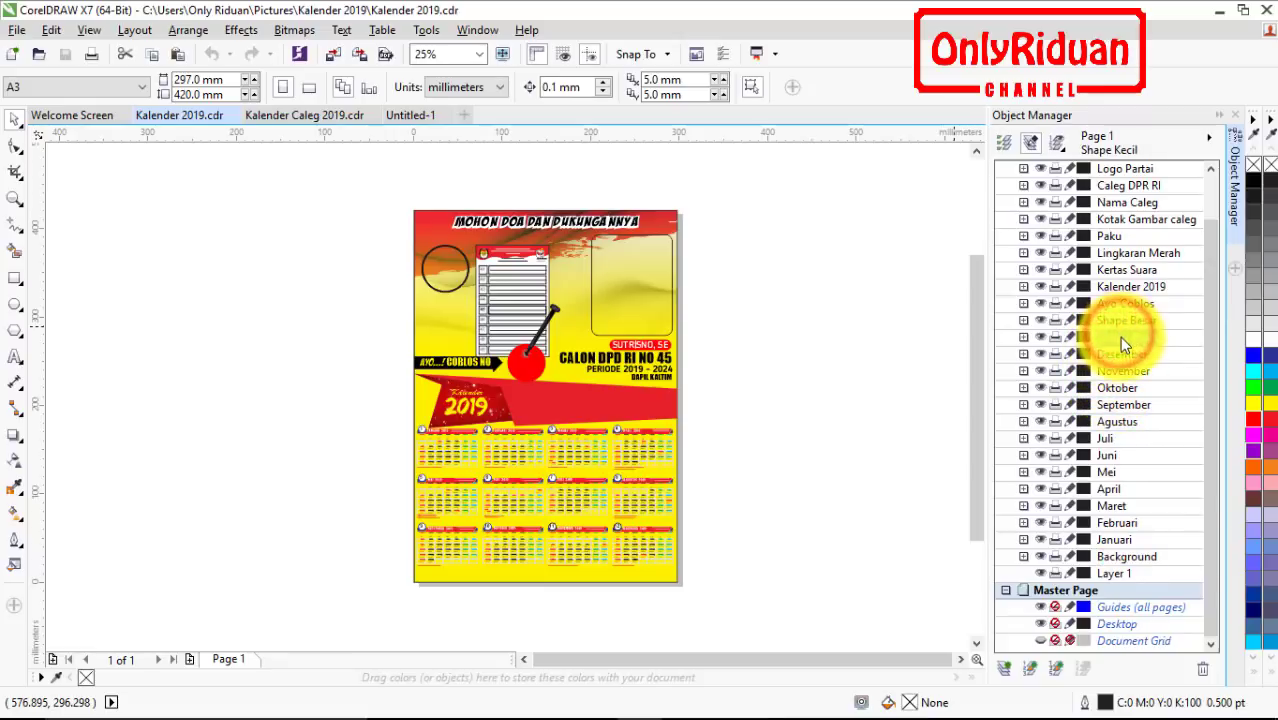
left_click(1023, 337)
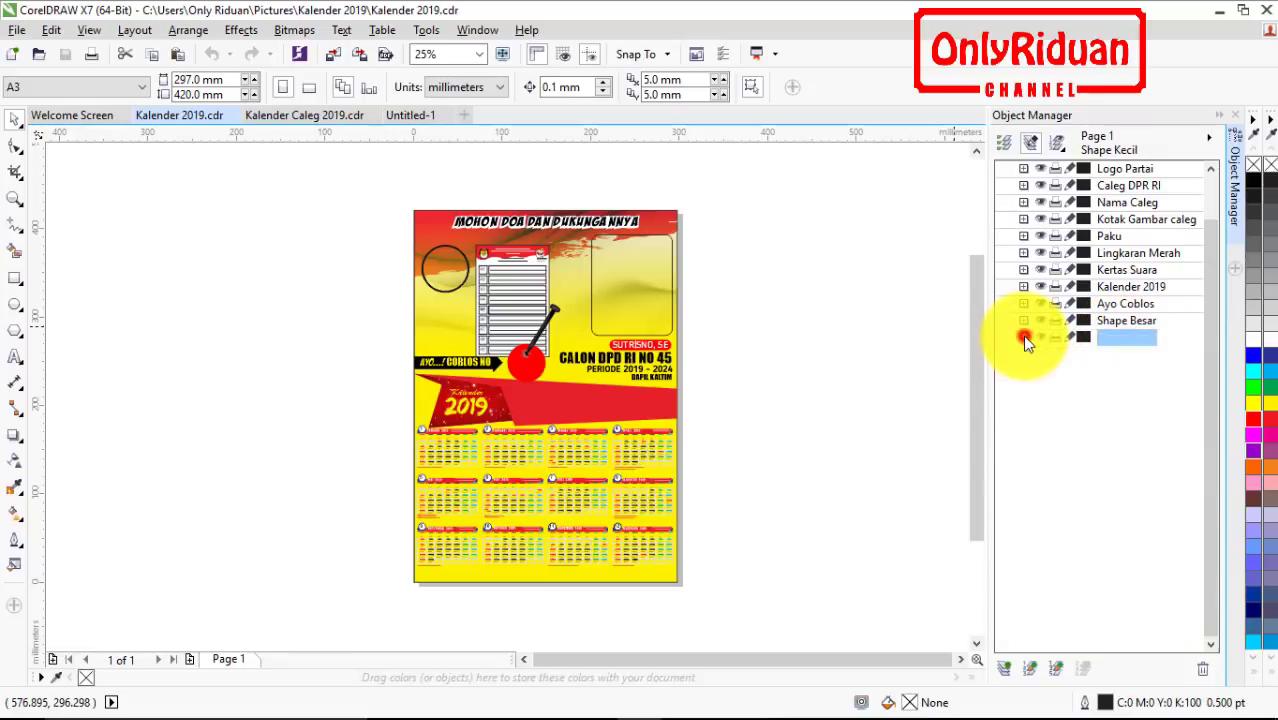
left_click(1110, 354)
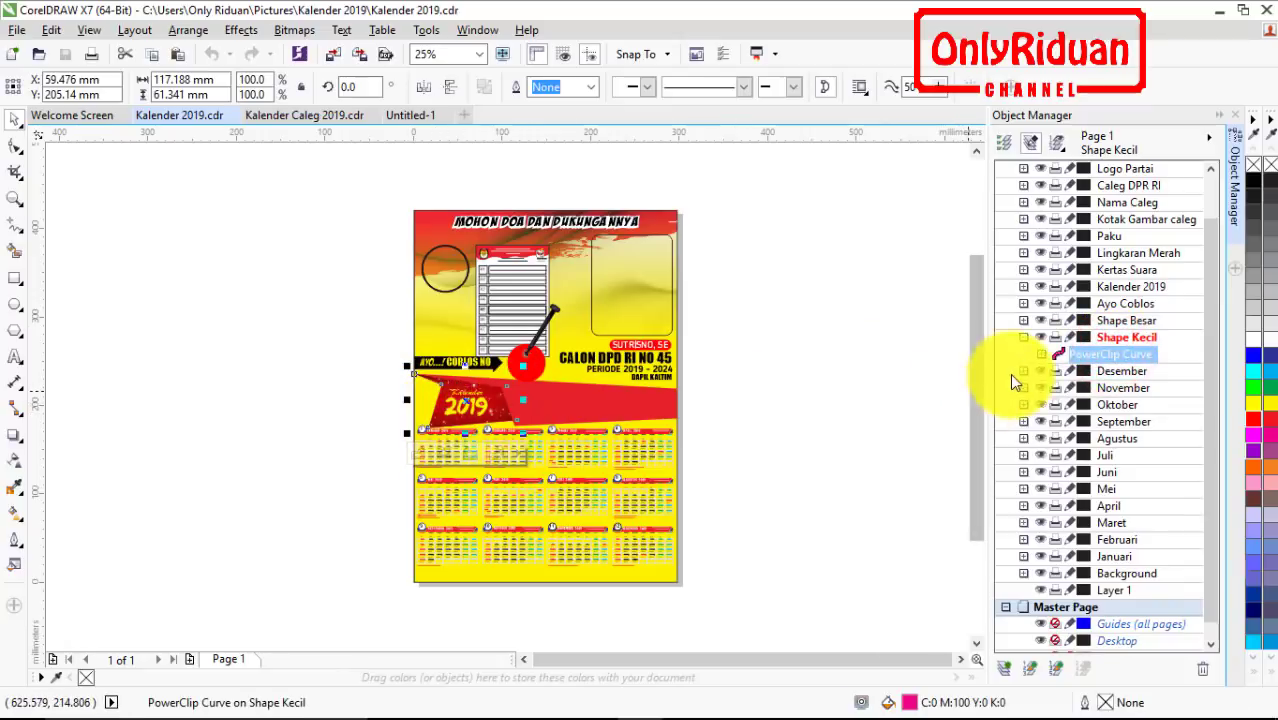
left_click(1024, 339)
Inspect the Shape Besar curve and the Ayo Coblos objects, including the BadaBoom BB text.
left_click(1111, 320)
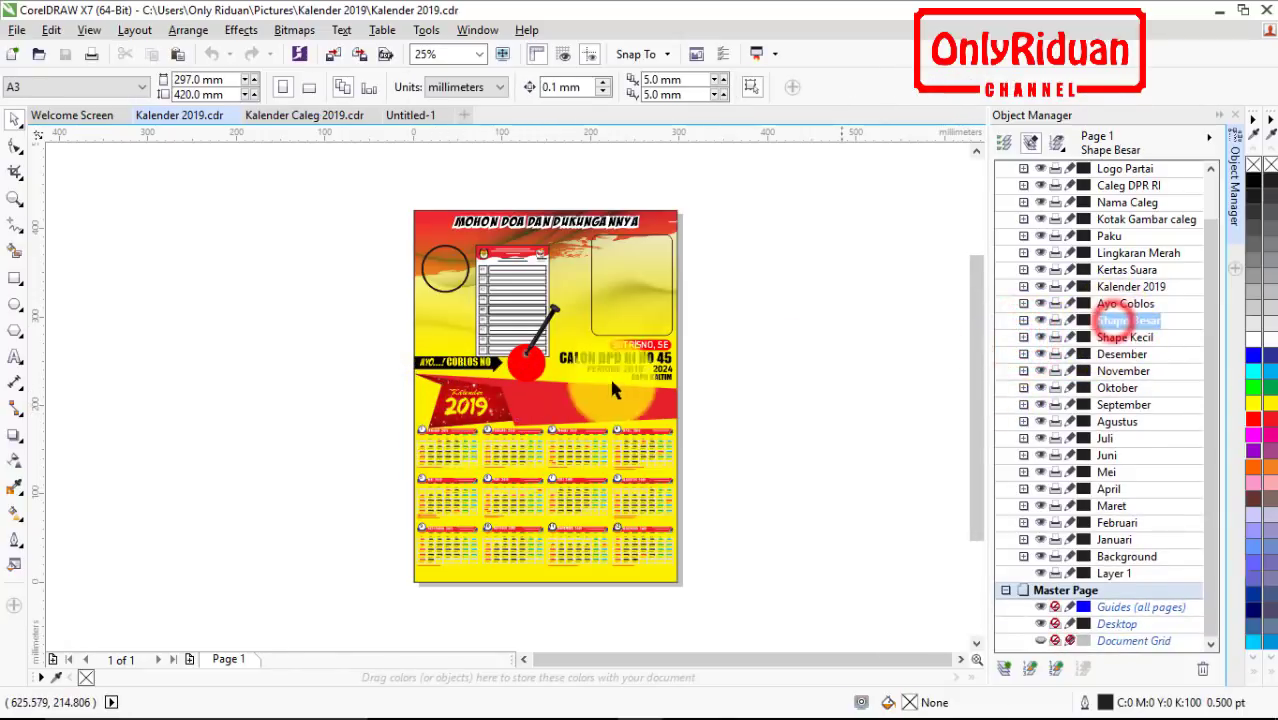
left_click(1023, 320)
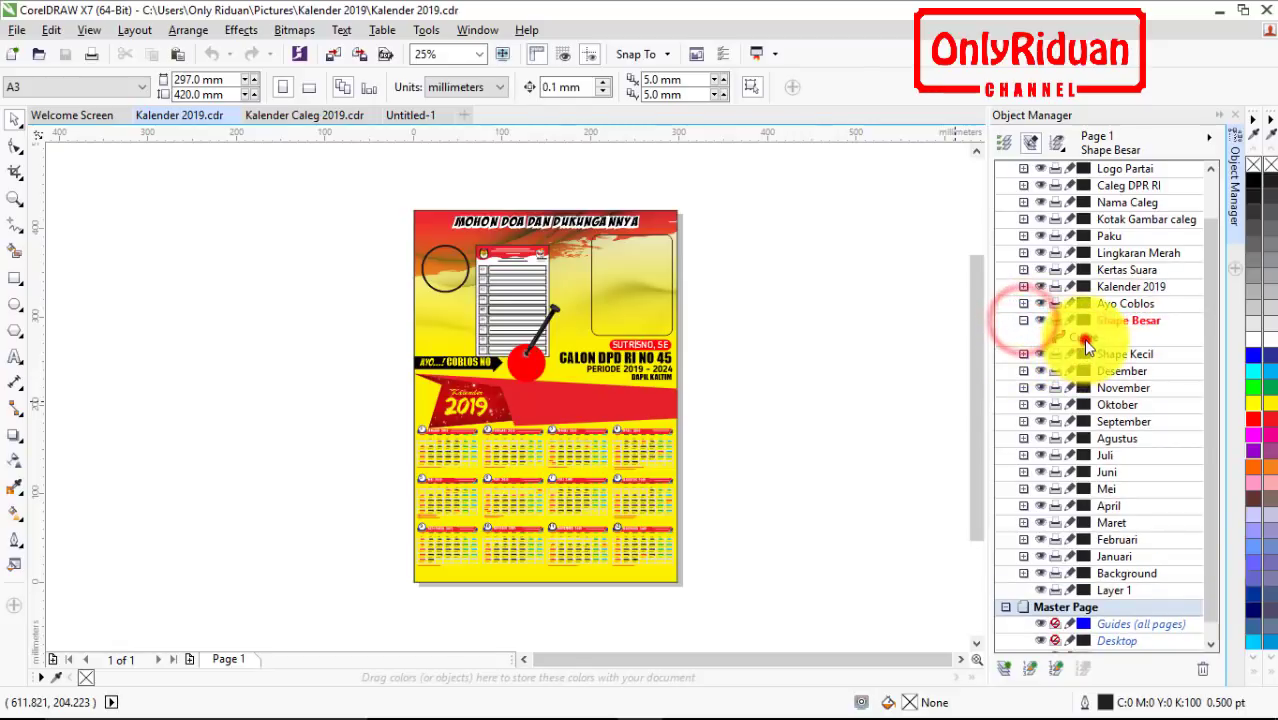
left_click(1080, 337)
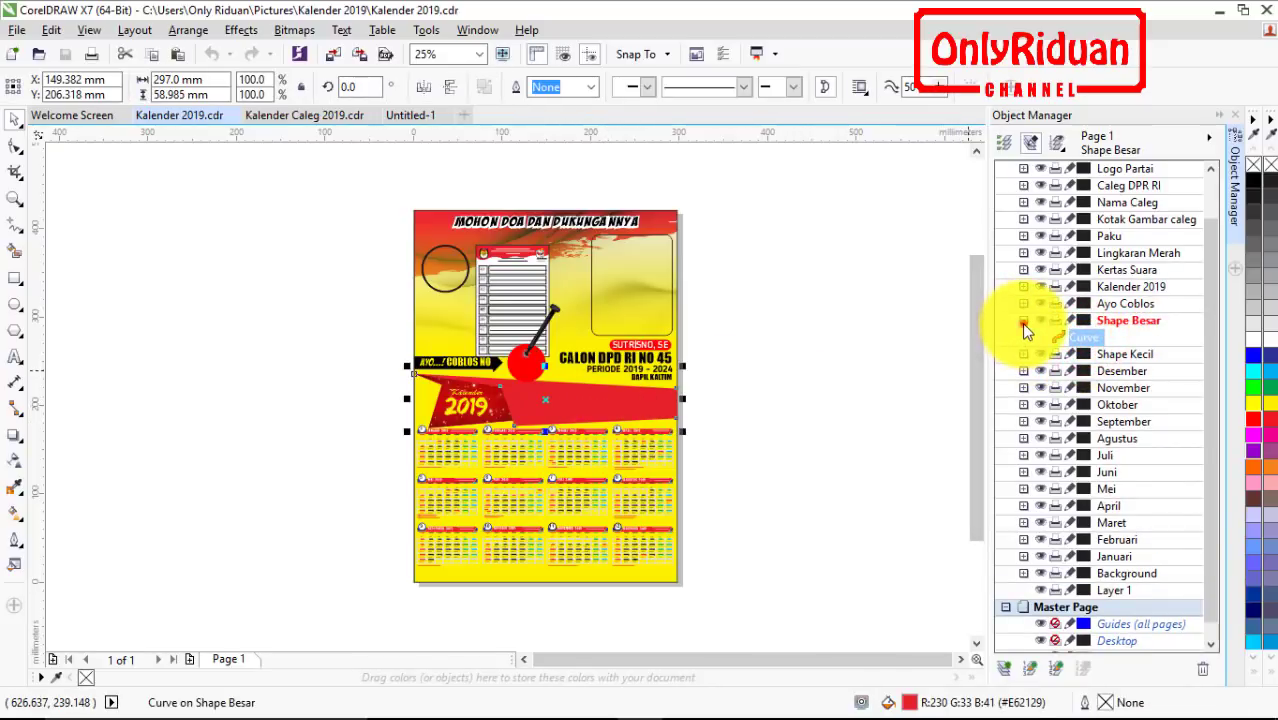
left_click(1023, 320)
left_click(1125, 305)
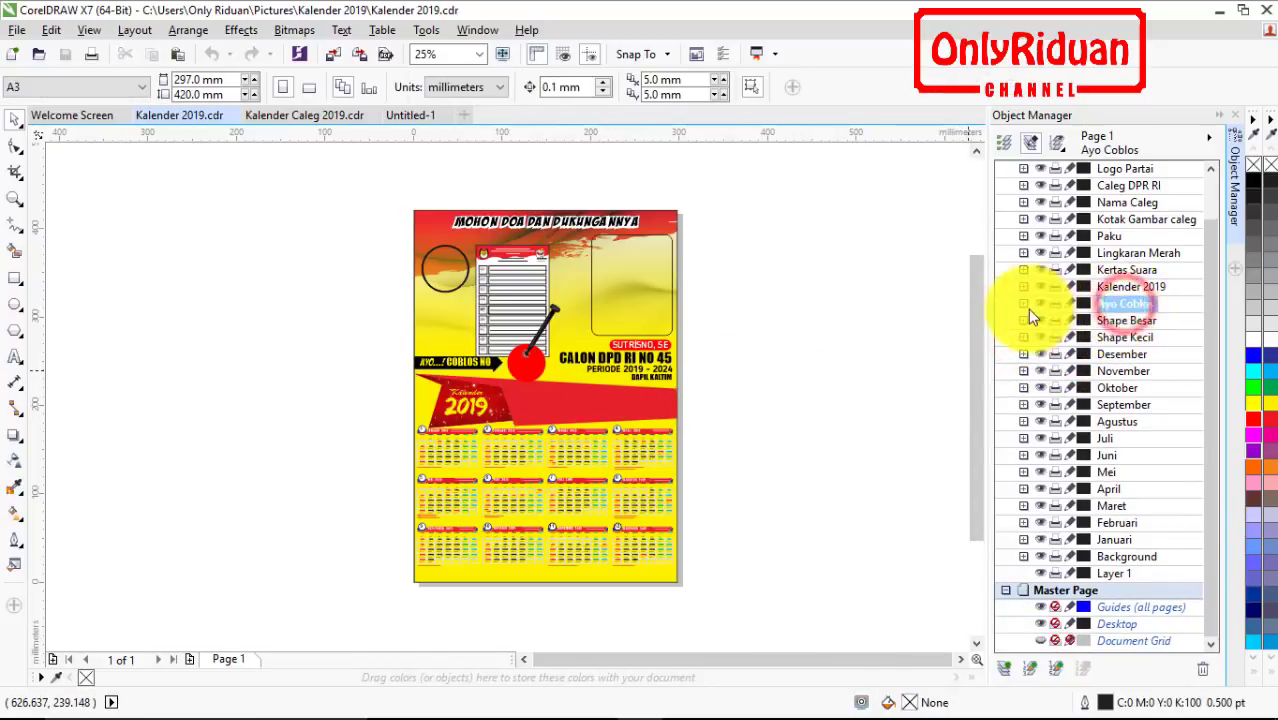
left_click(1023, 303)
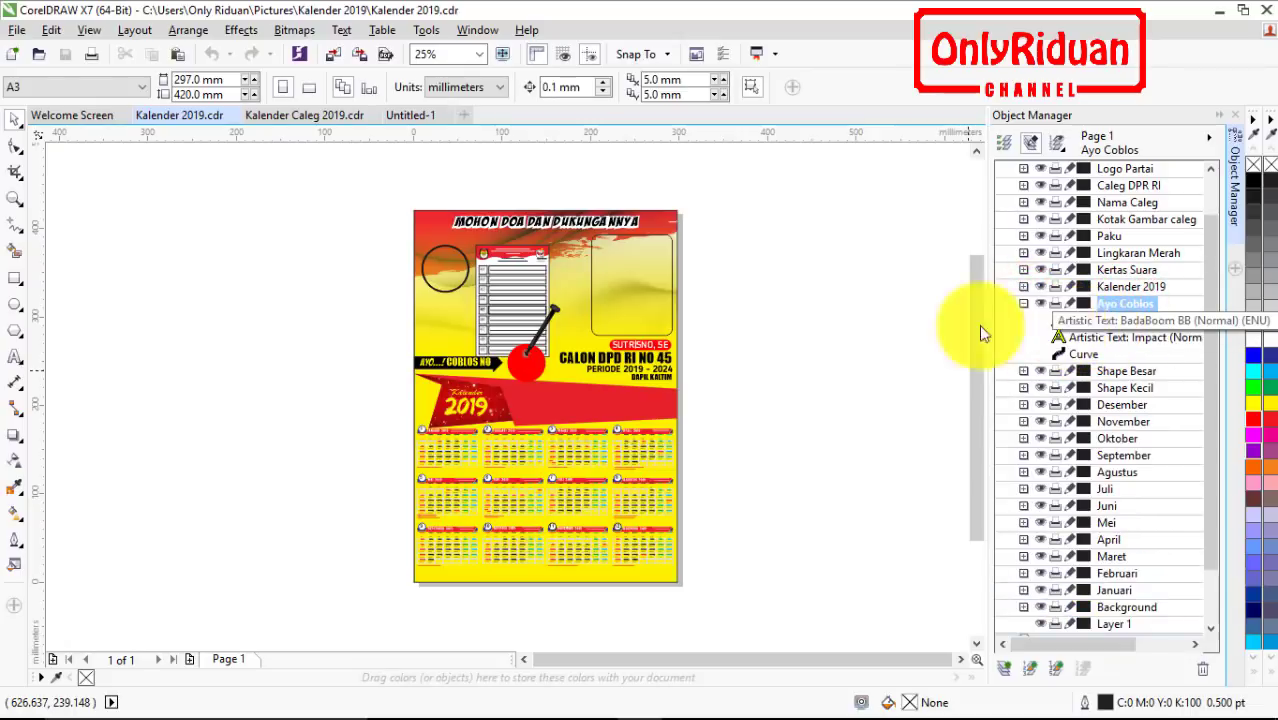
left_click(1110, 321)
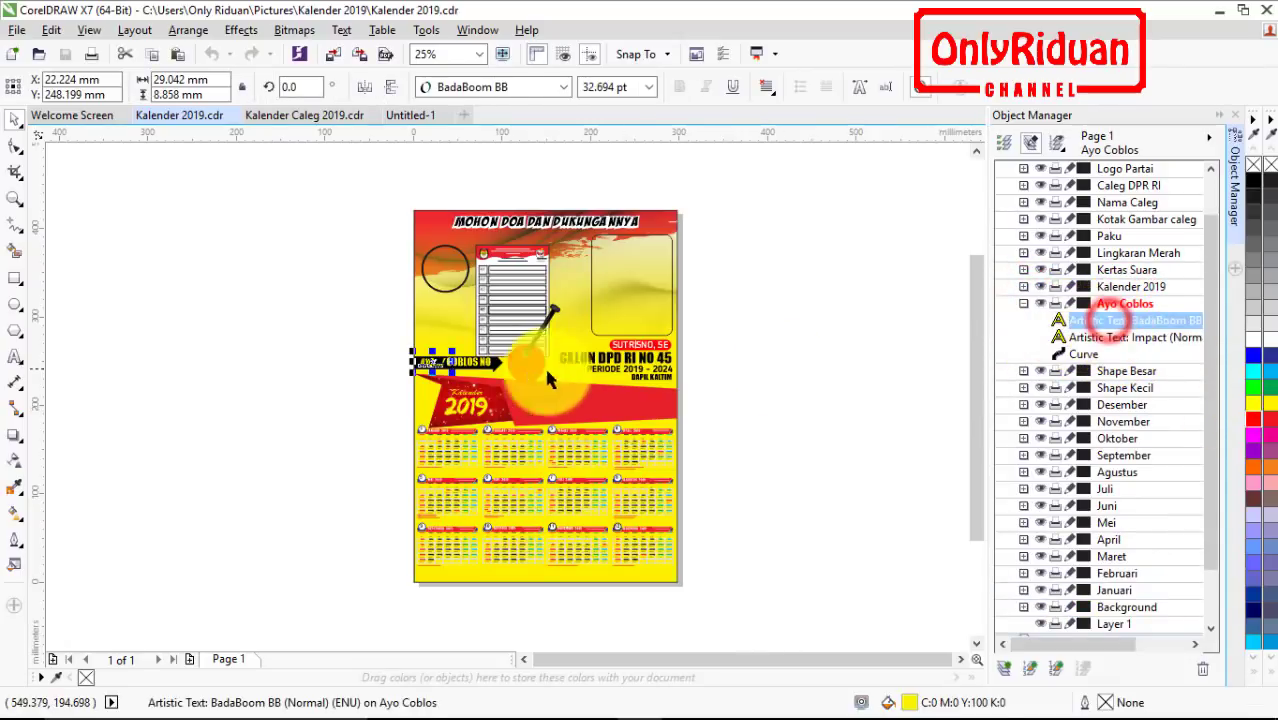
left_click(1083, 342)
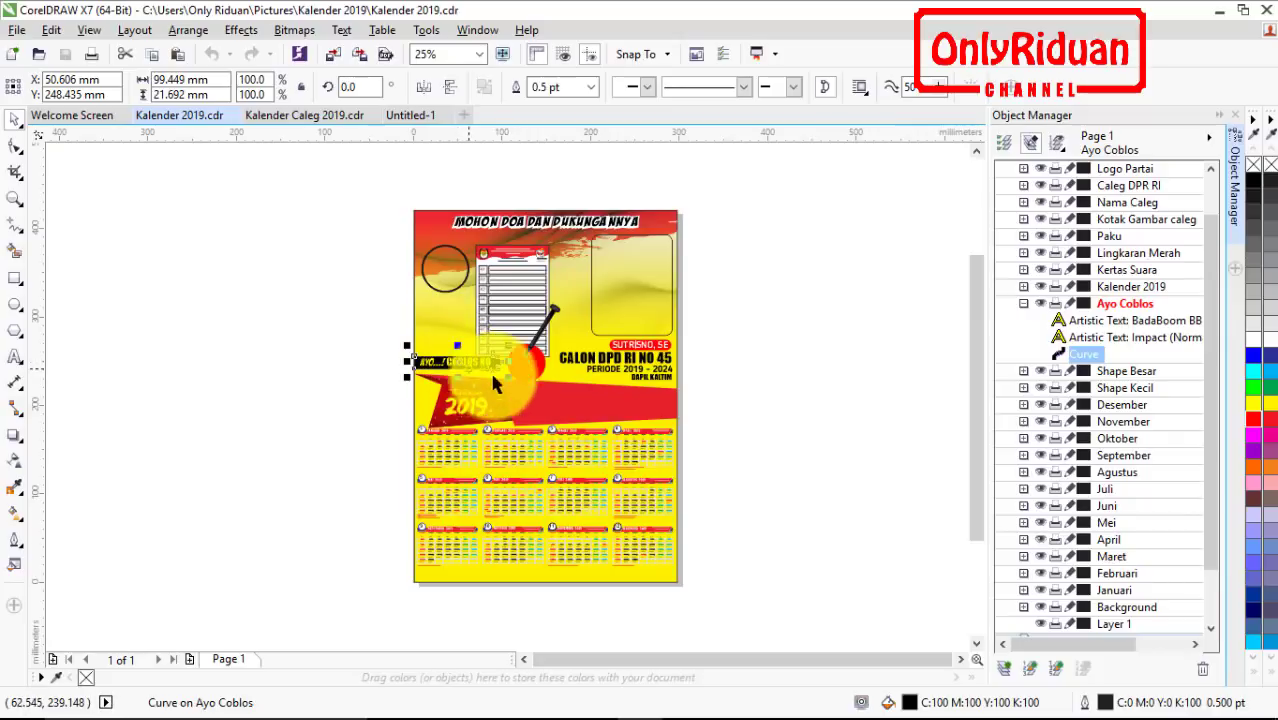
left_click(1025, 303)
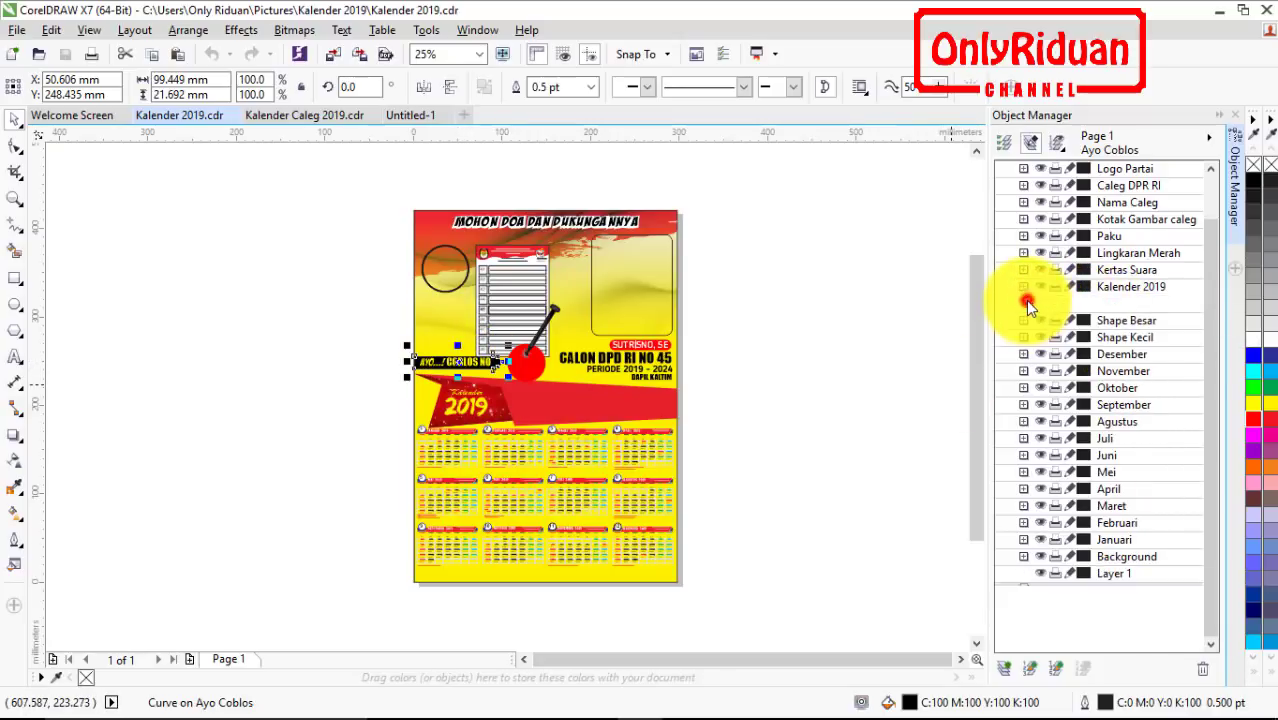
Expand the Dukungan layer and select the MOHON DOA DAN DUKUNGANNYA headline.
left_click_drag(1213, 288, 1213, 234)
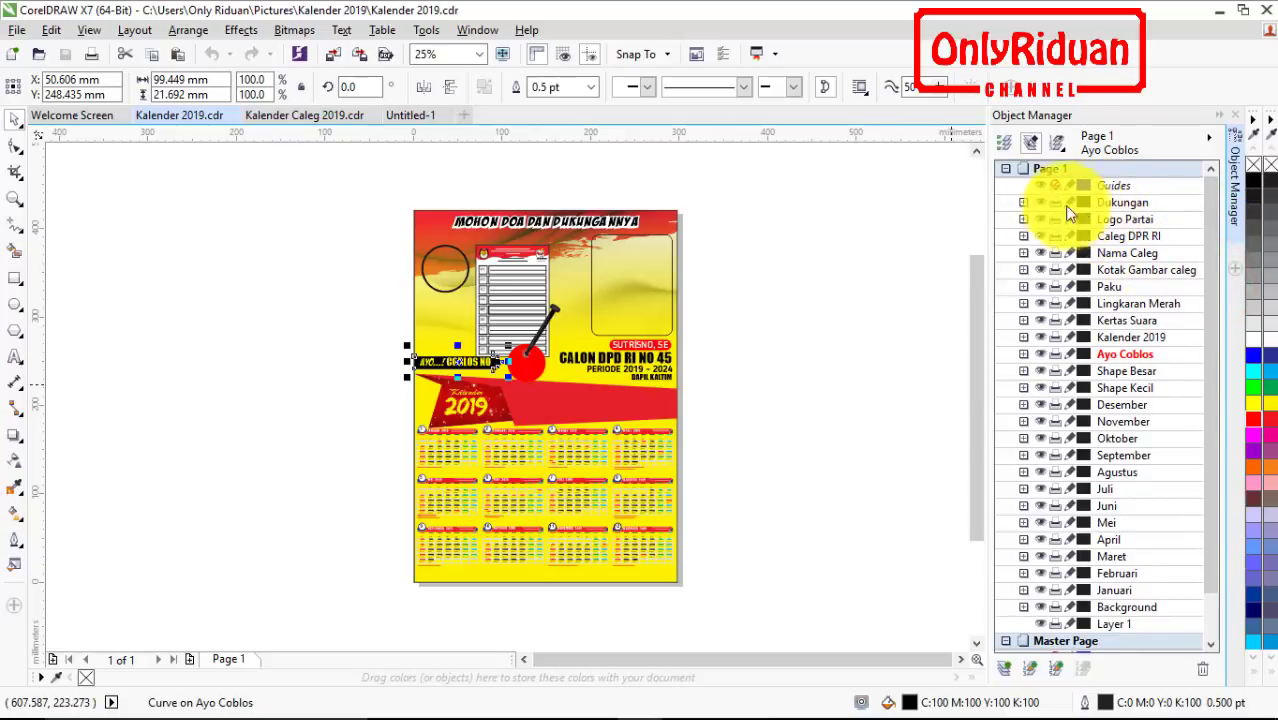
left_click(1023, 202)
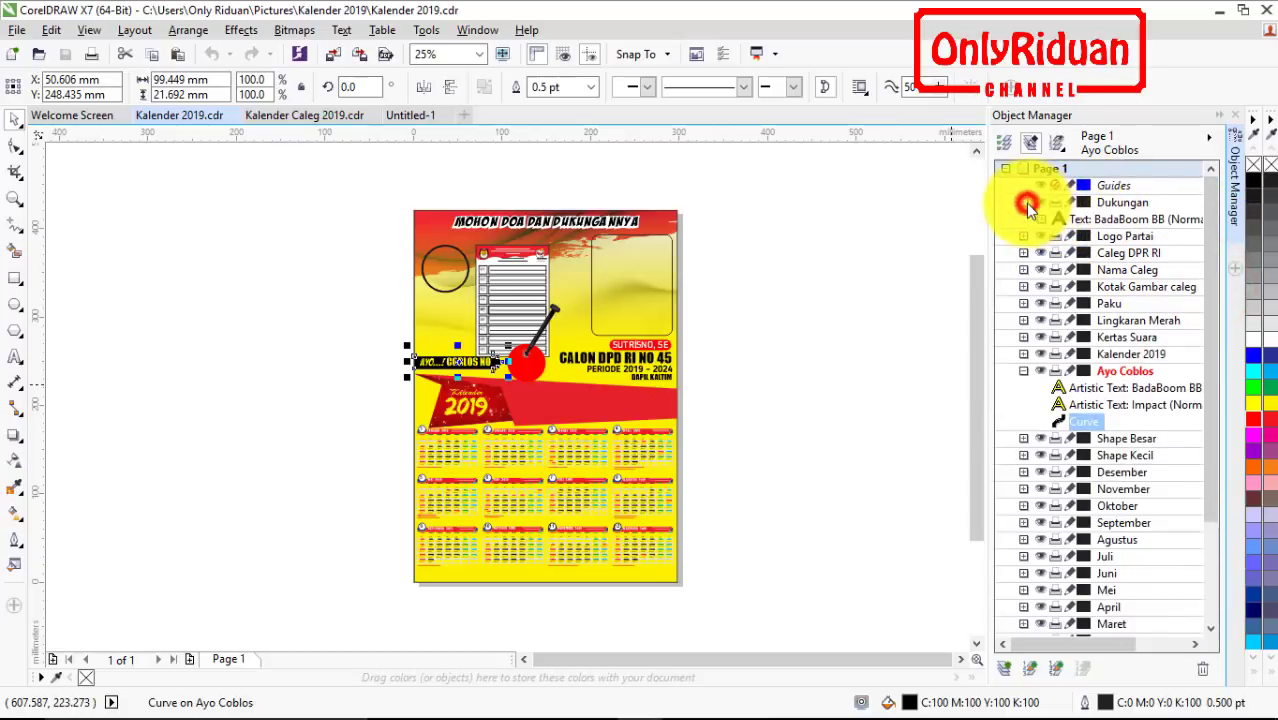
left_click(592, 220)
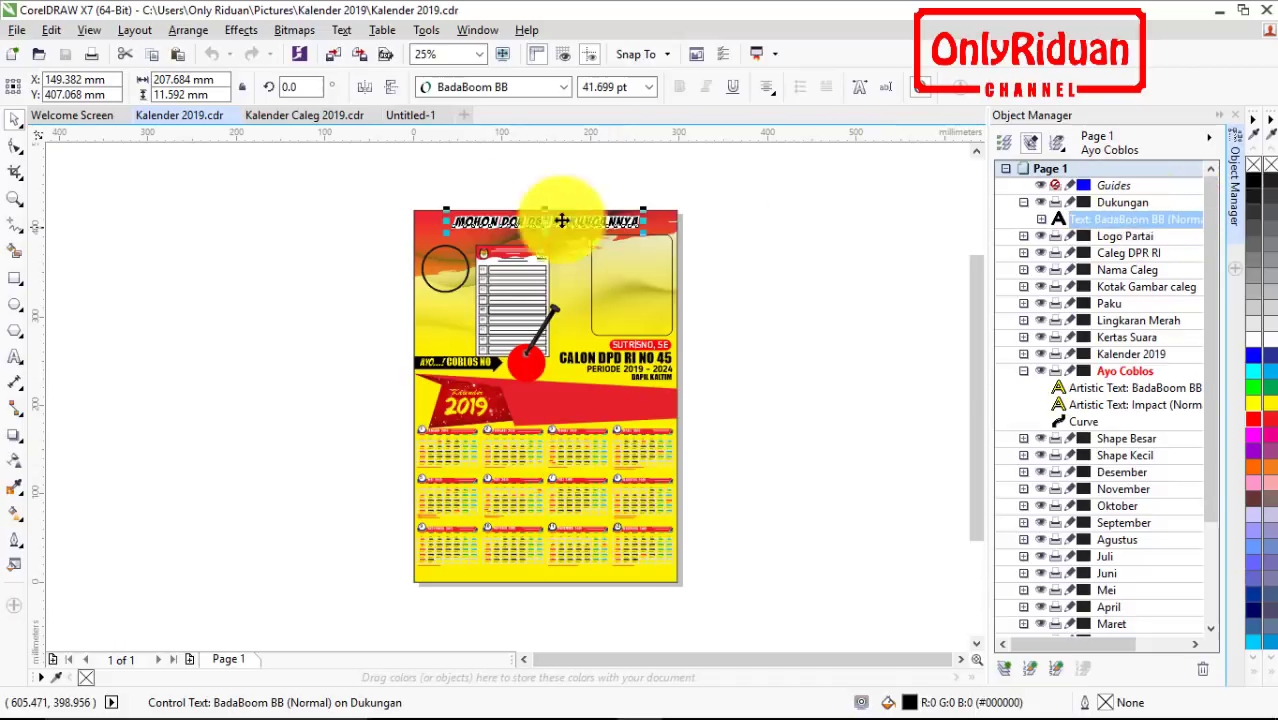
In Kalender Caleg 2019, select the MOHON DOA DAN DUKUNGANNYA headline with its contour and cut it.
left_click(312, 120)
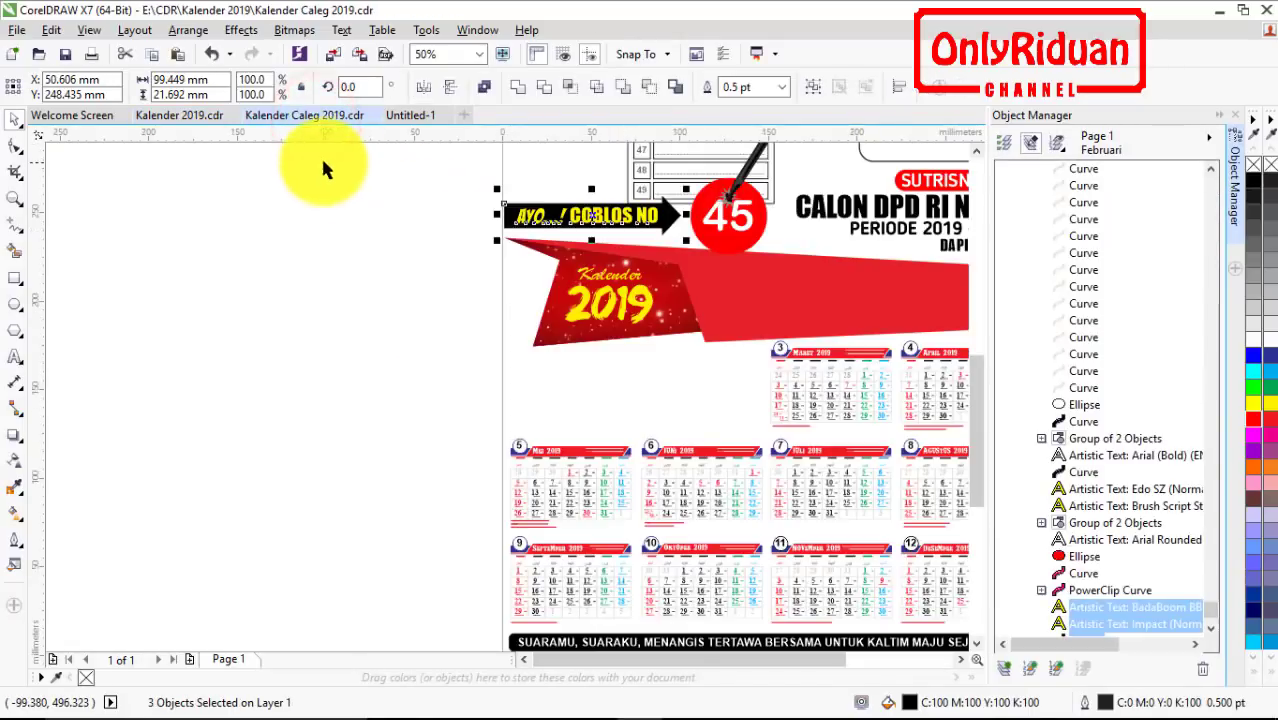
scroll(935, 400, "down", 2)
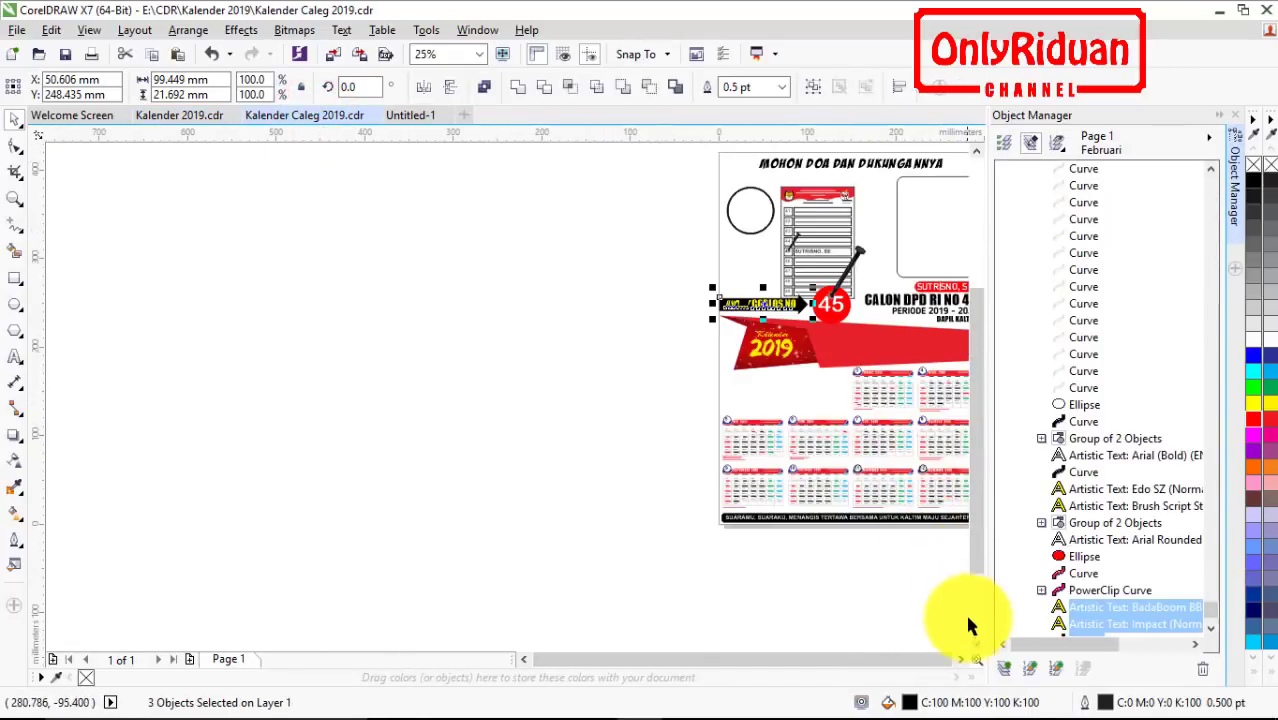
left_click(961, 659)
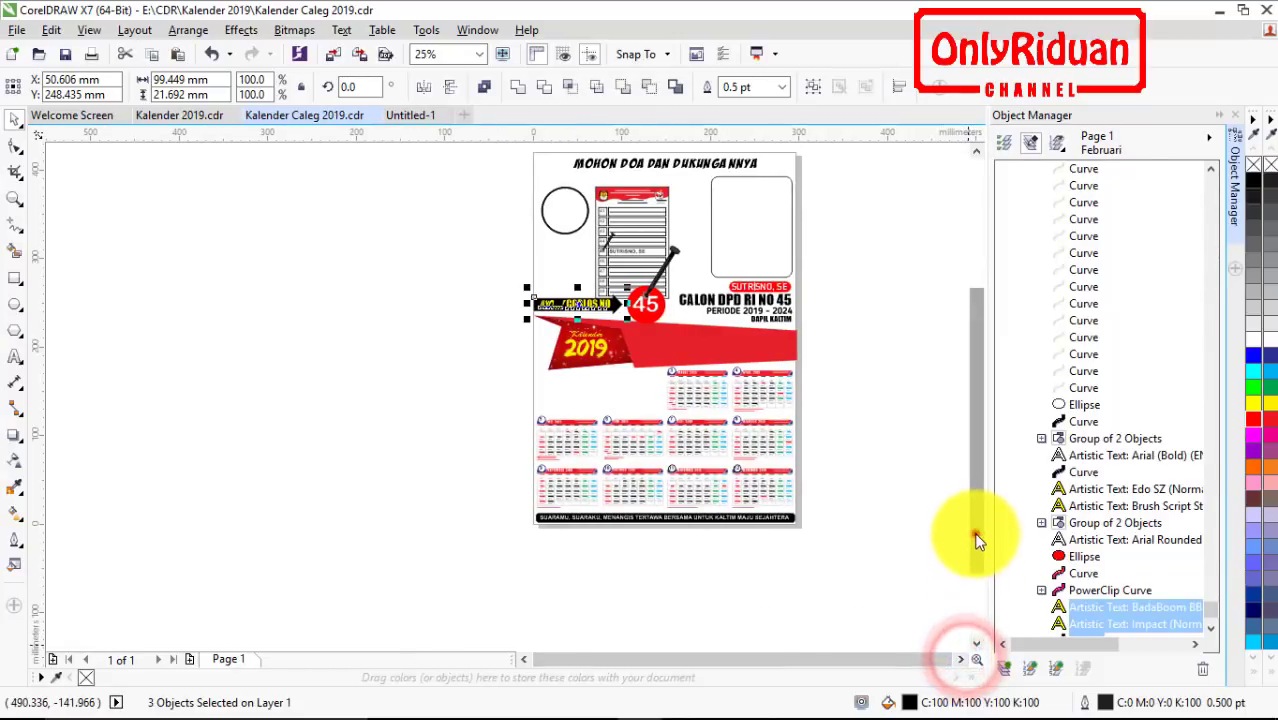
left_click_drag(978, 535, 978, 453)
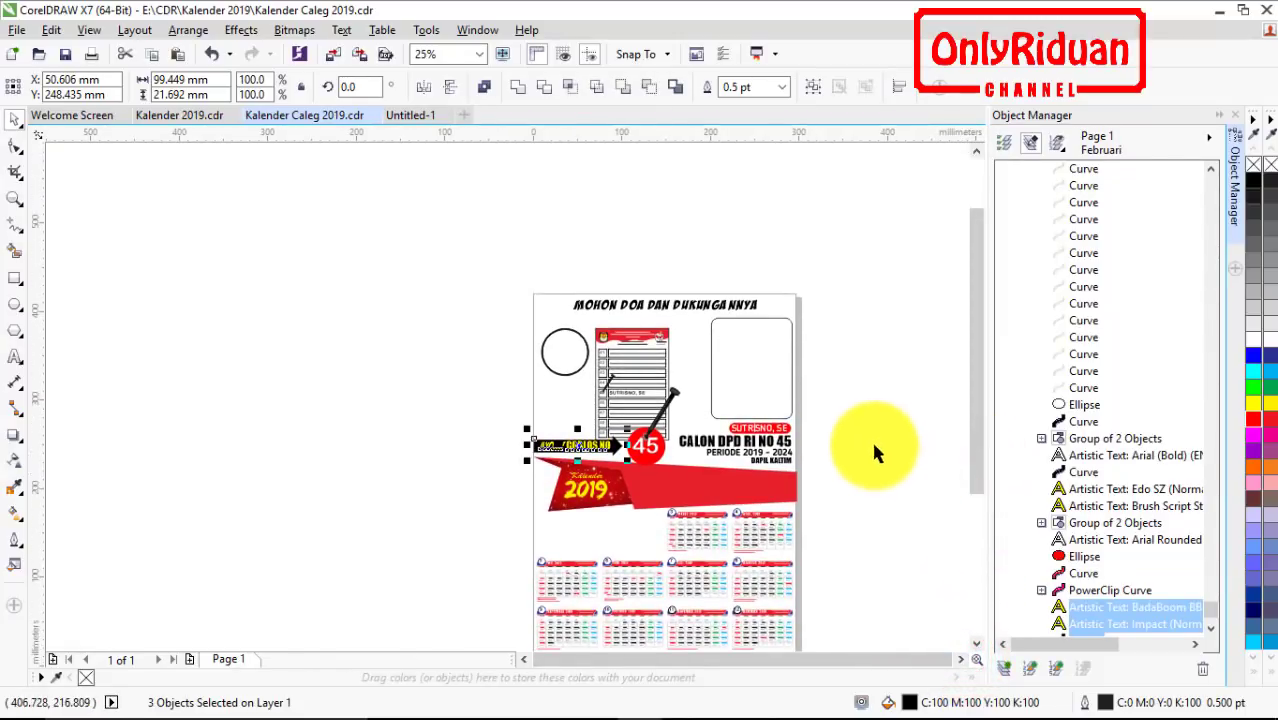
left_click(714, 306)
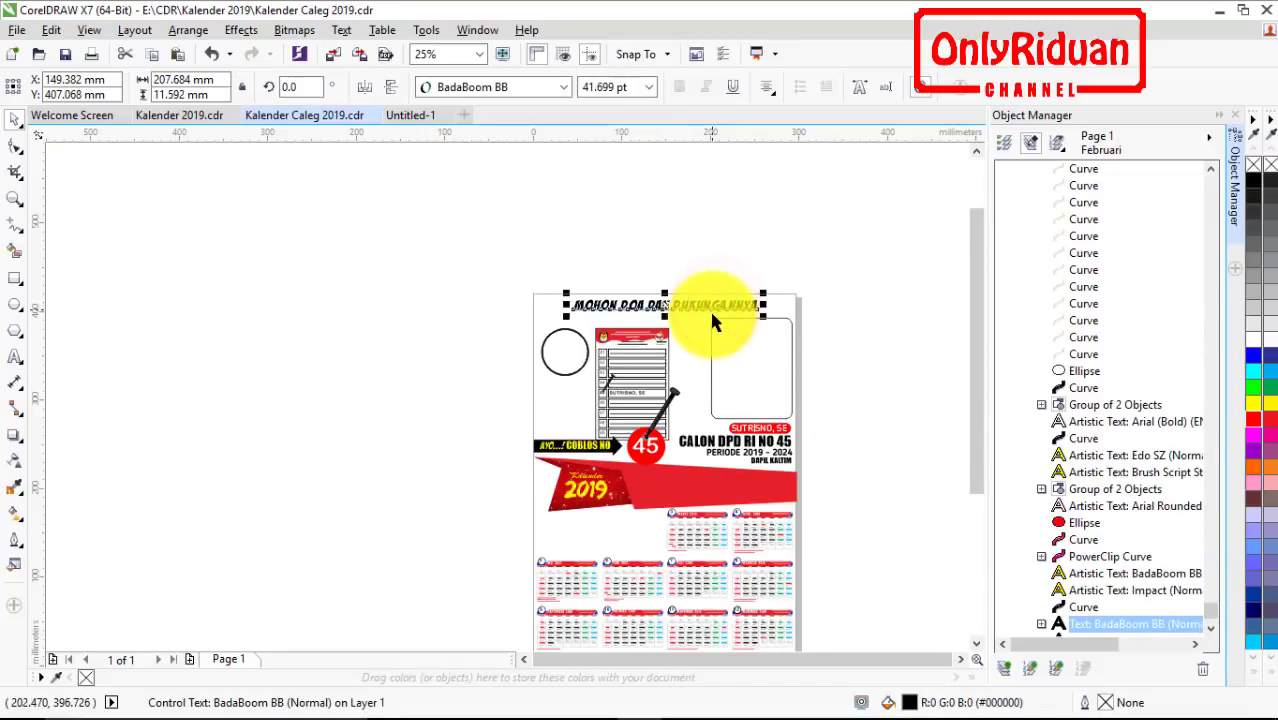
left_click(1215, 614)
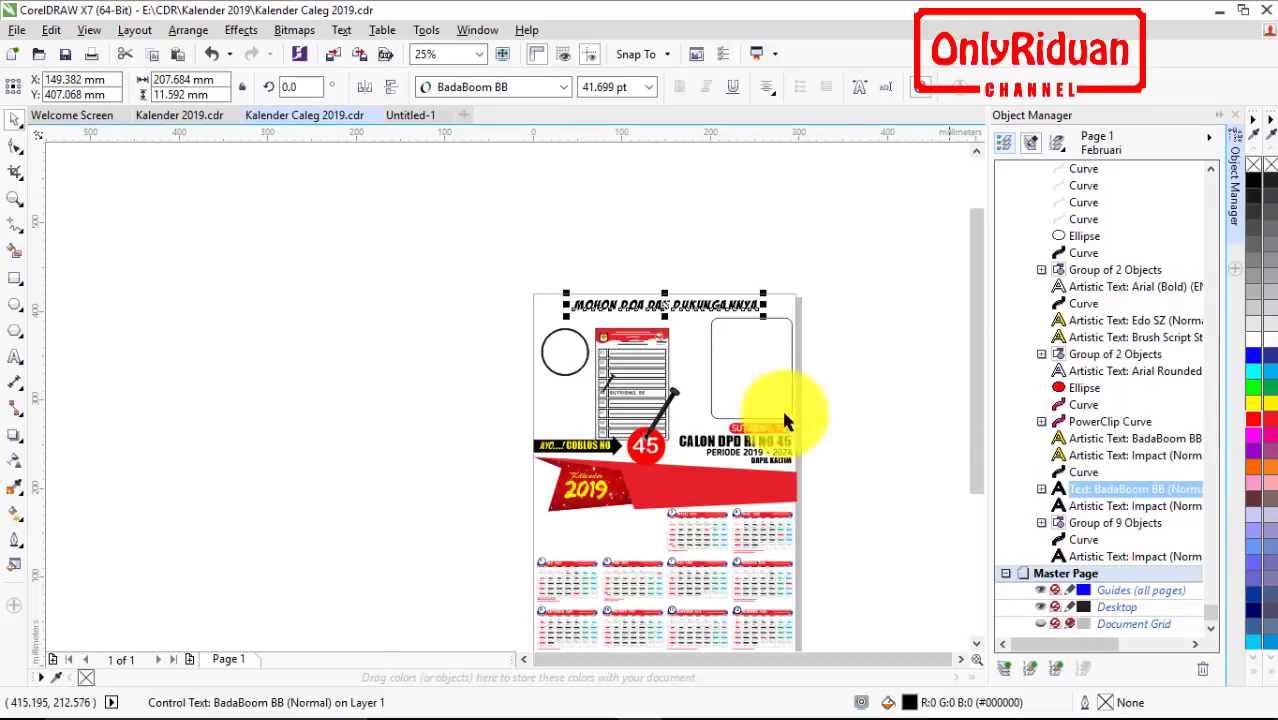
left_click_drag(843, 325, 542, 271)
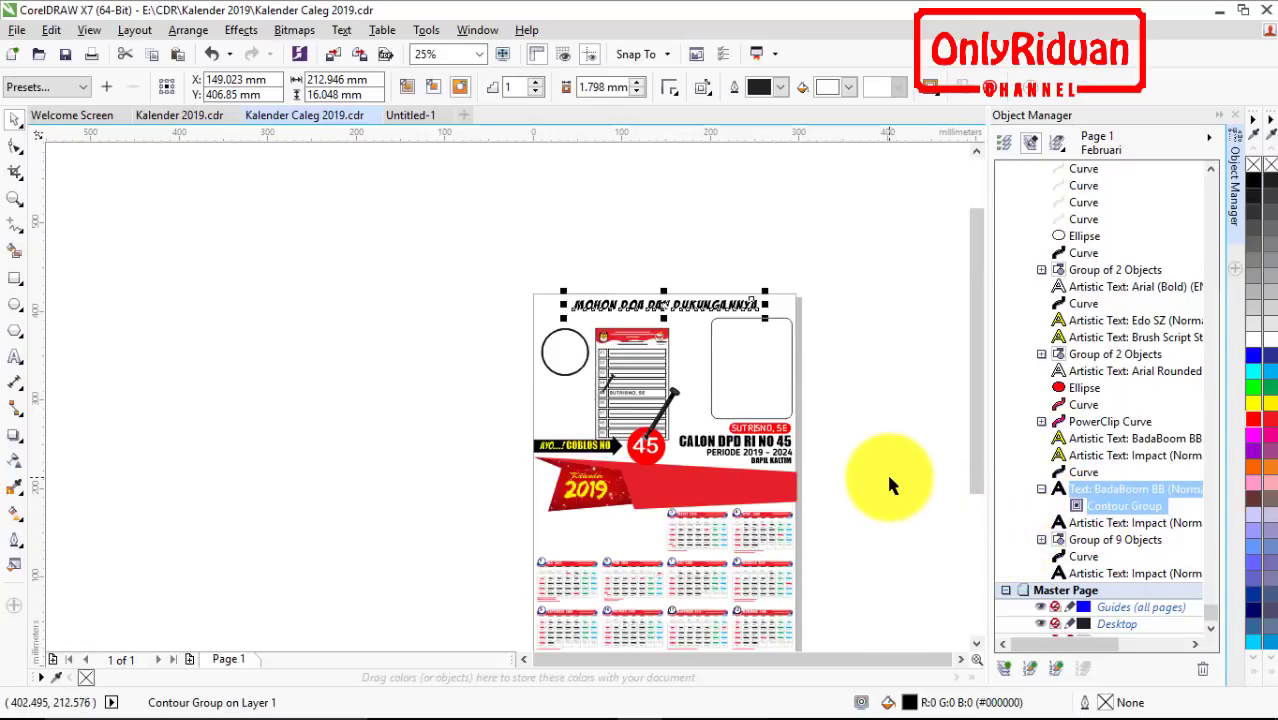
key("Delete")
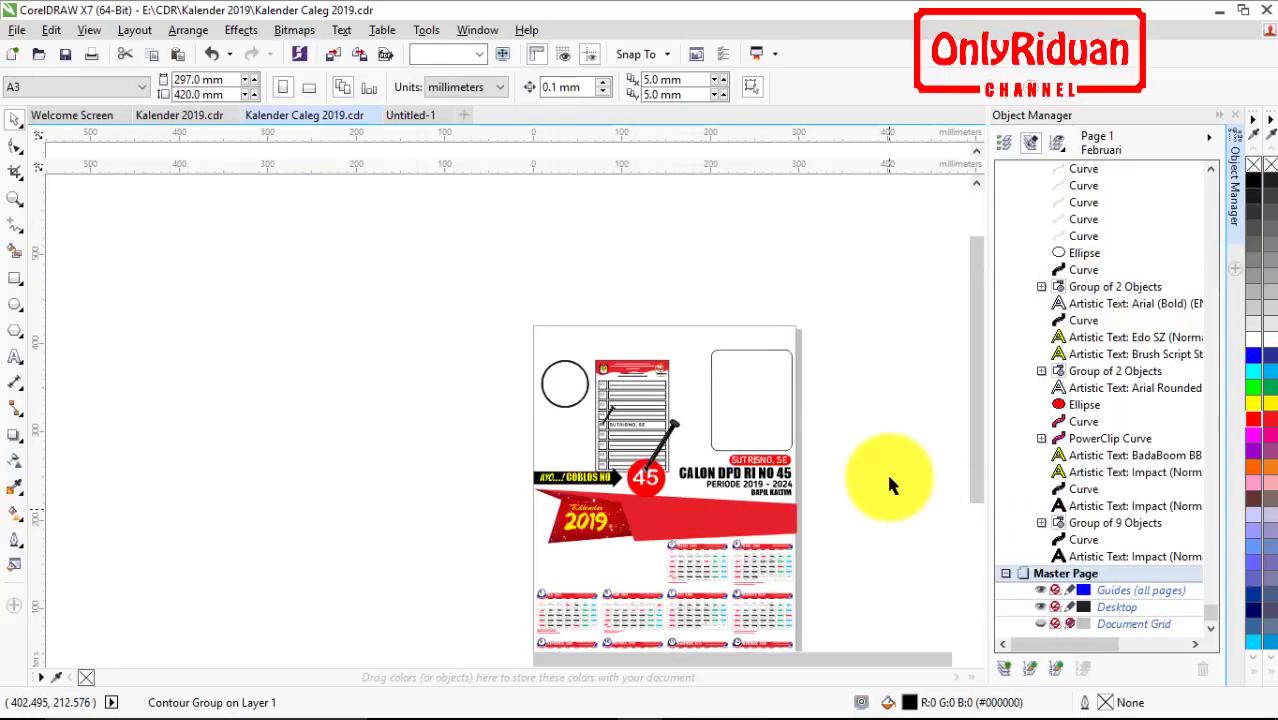
Paste the headline into a new layer named Dukungan, then return to Kalender 2019.
left_click(1006, 670)
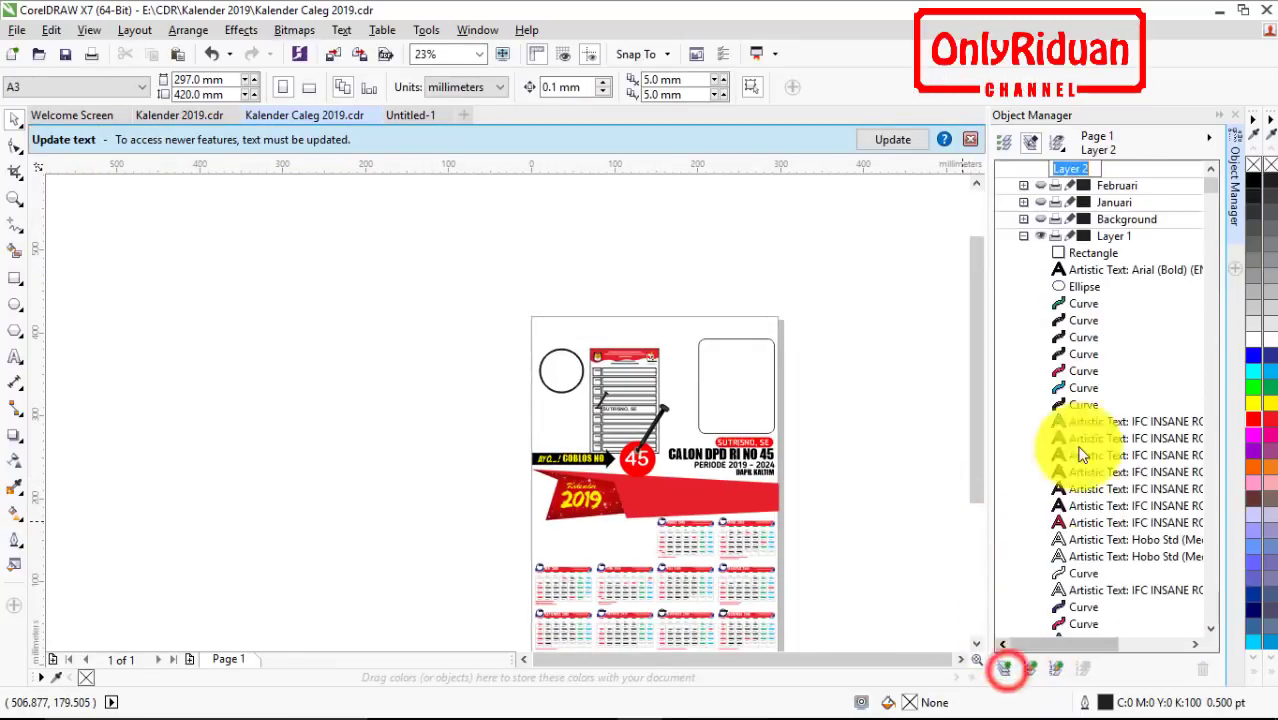
type("Du")
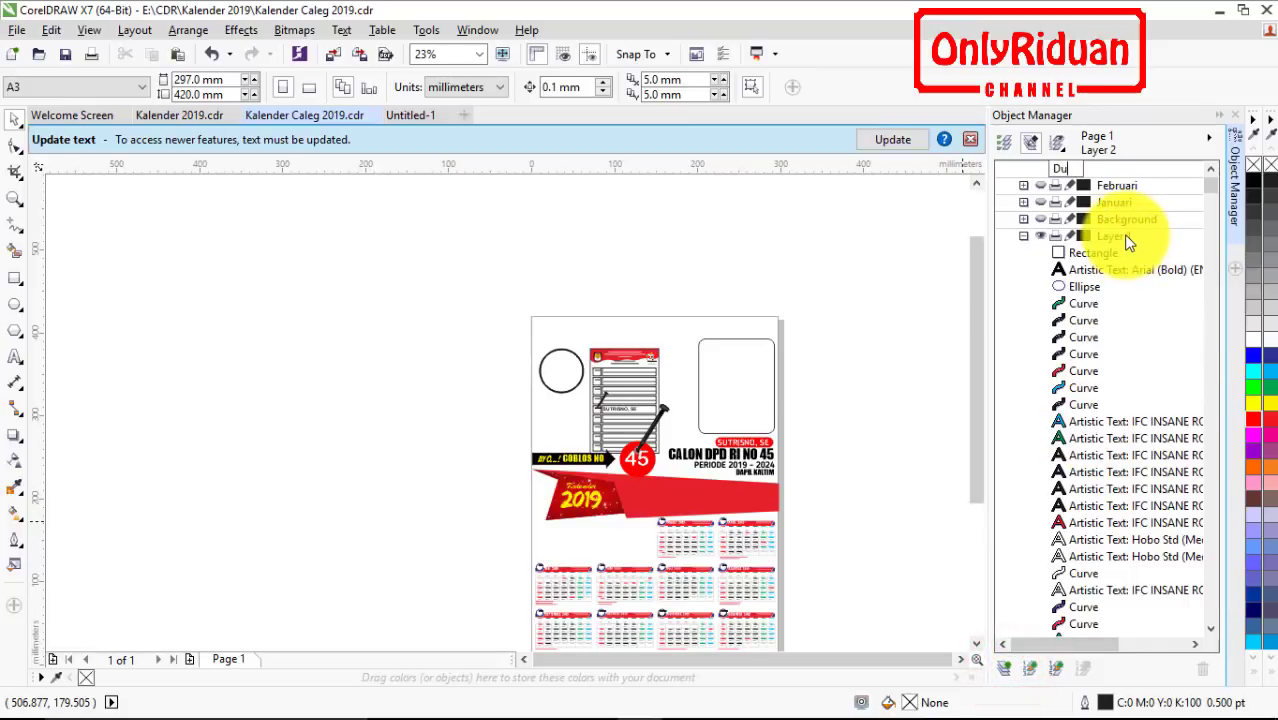
type("kungan")
key("Return")
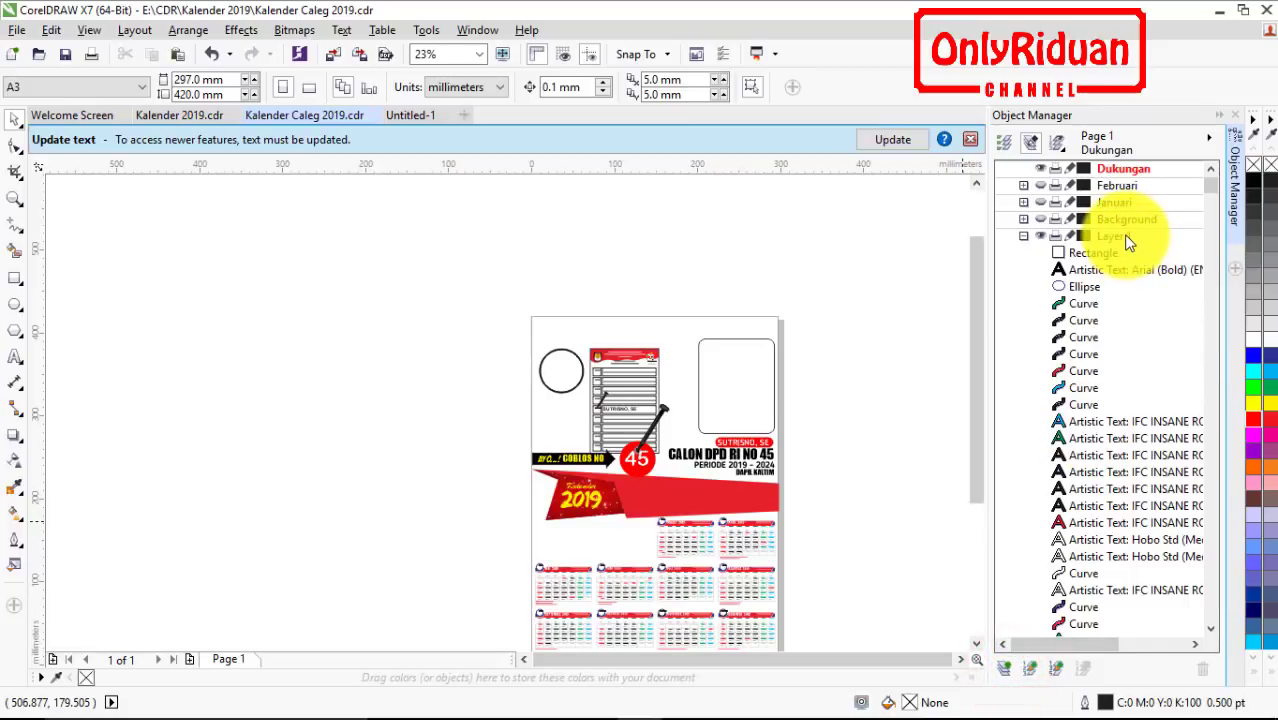
right_click(1120, 177)
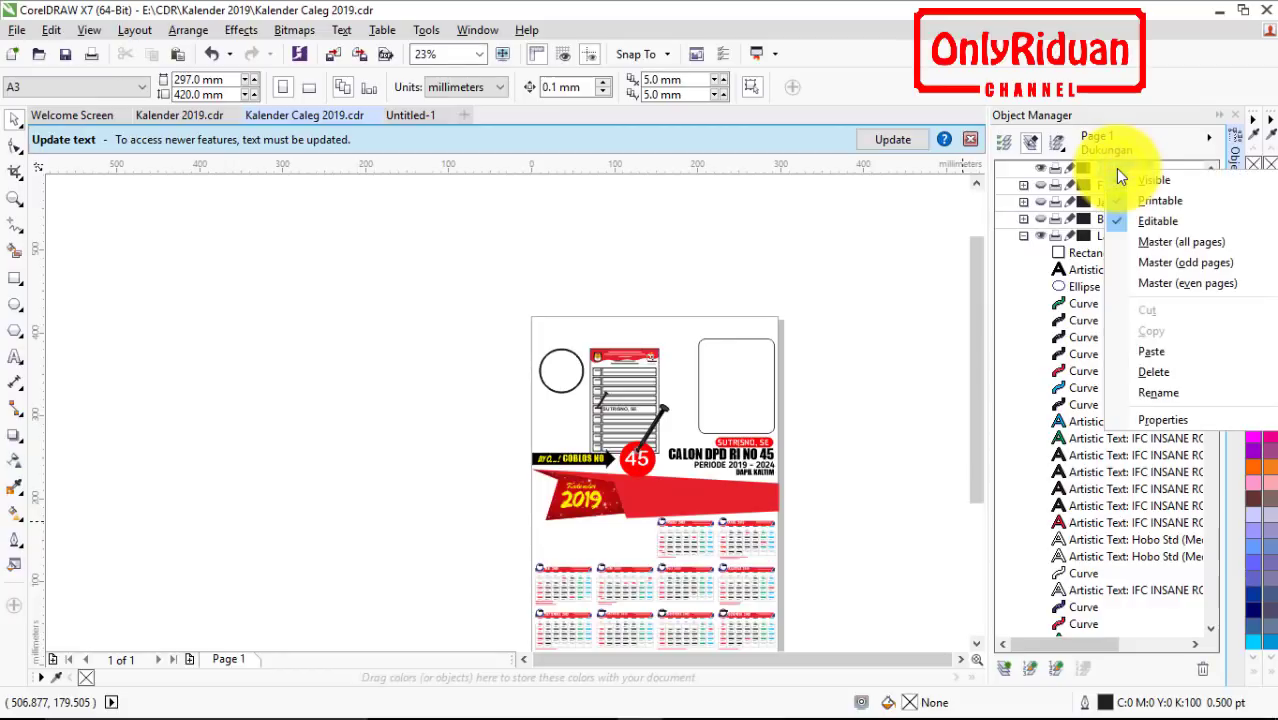
left_click(1153, 358)
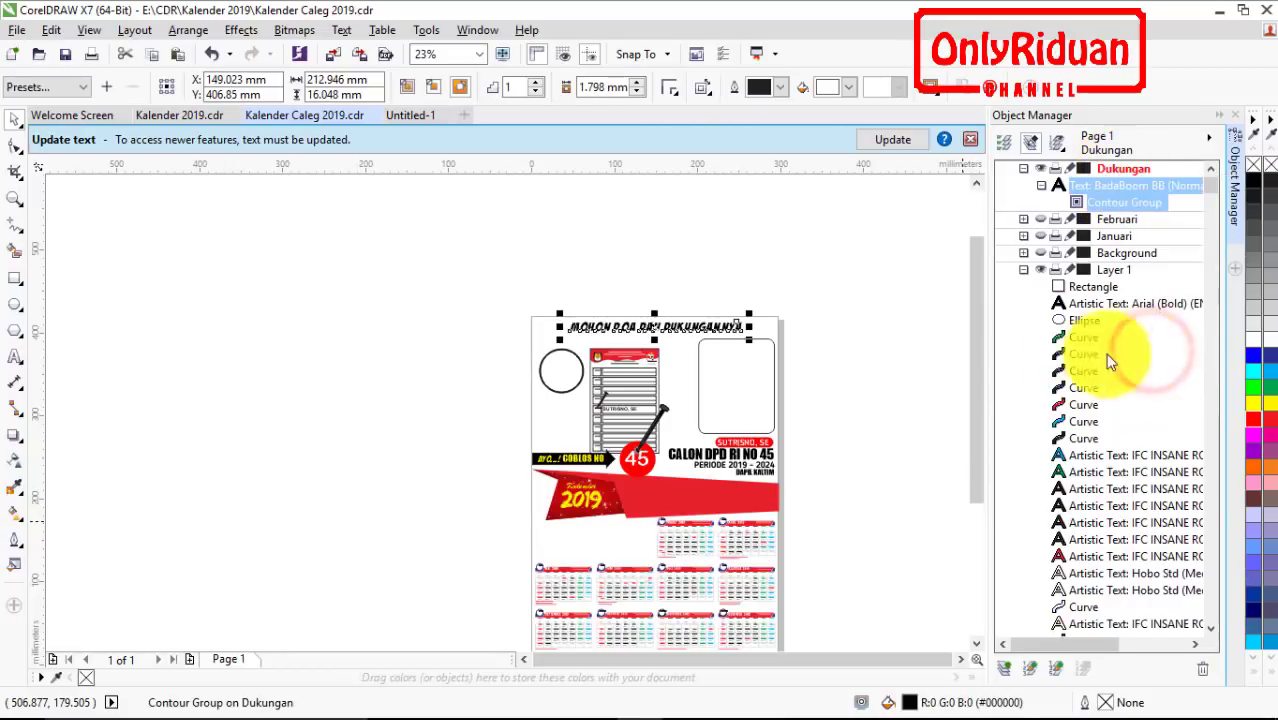
left_click(969, 140)
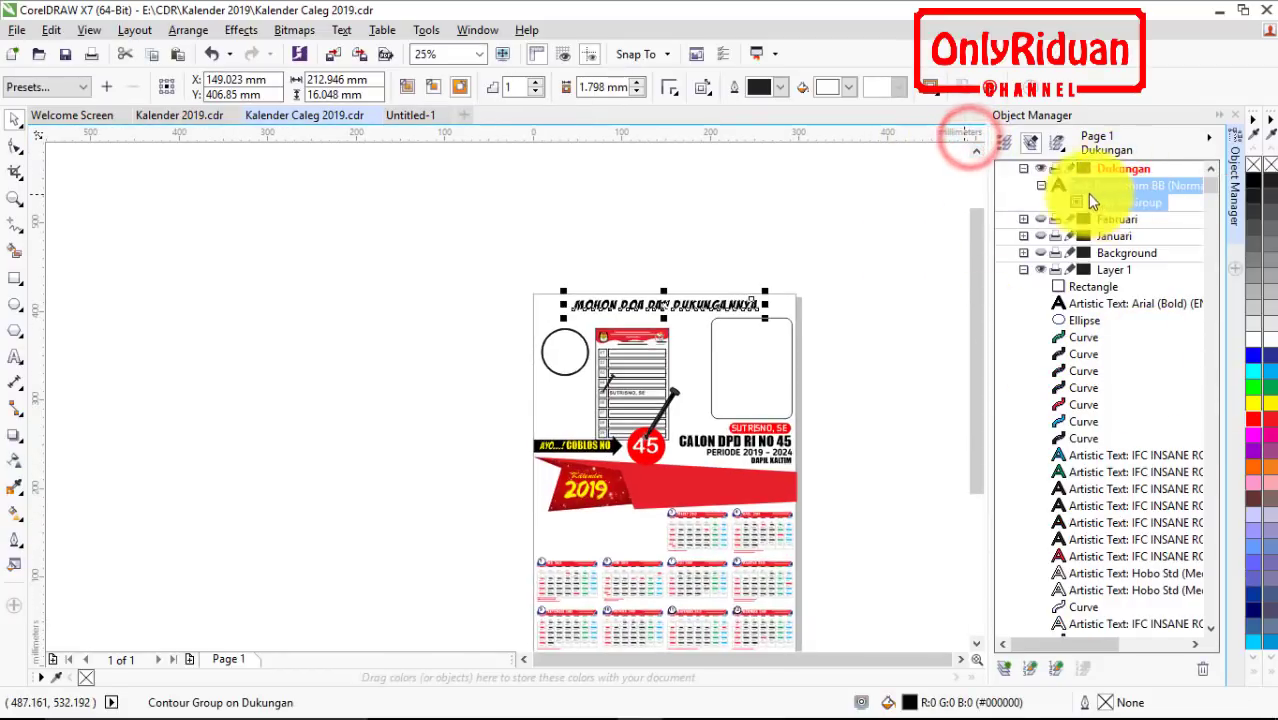
left_click(183, 117)
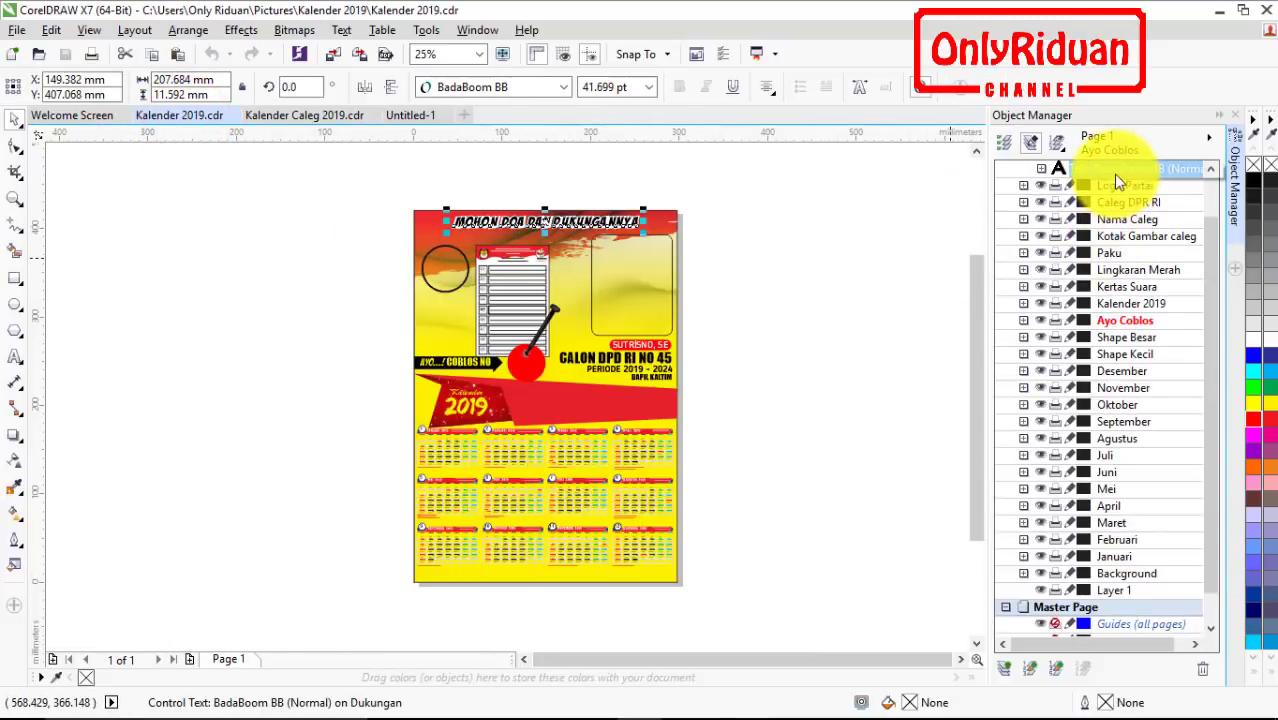
Compare the headline in both calendar files, deselecting and collapsing Dukungan in Kalender 2019.
left_click(305, 115)
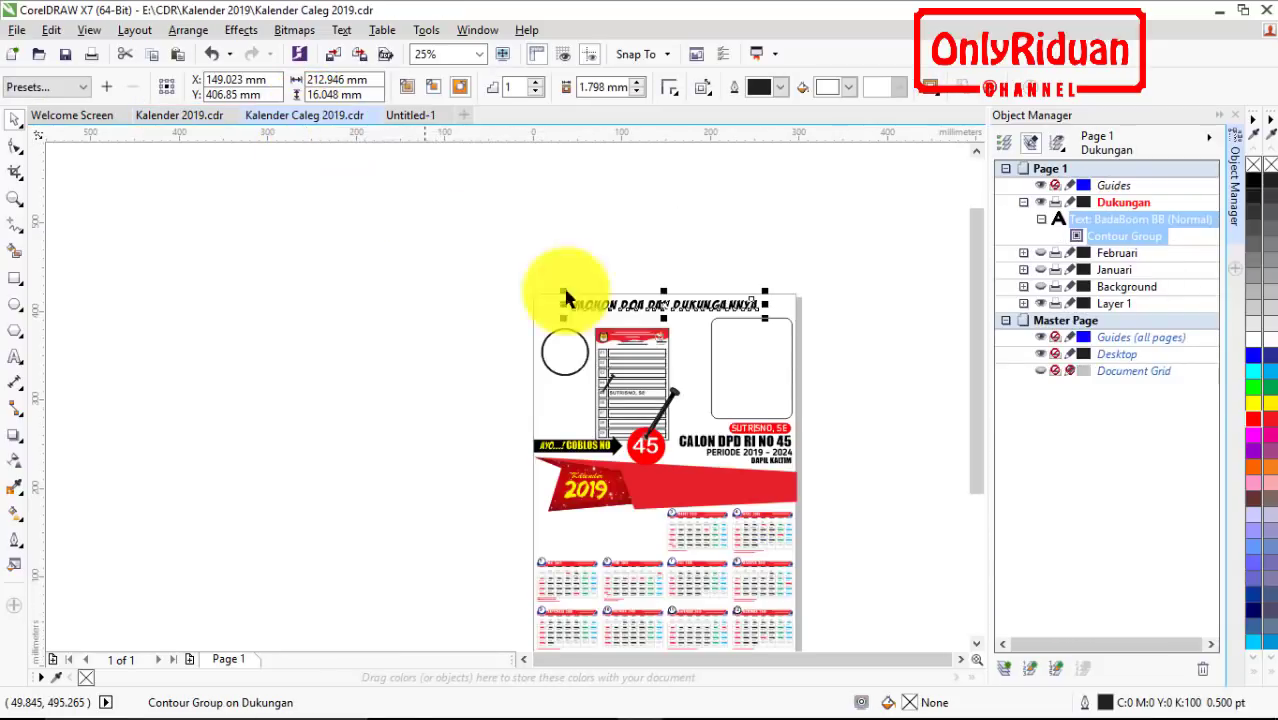
left_click(836, 340)
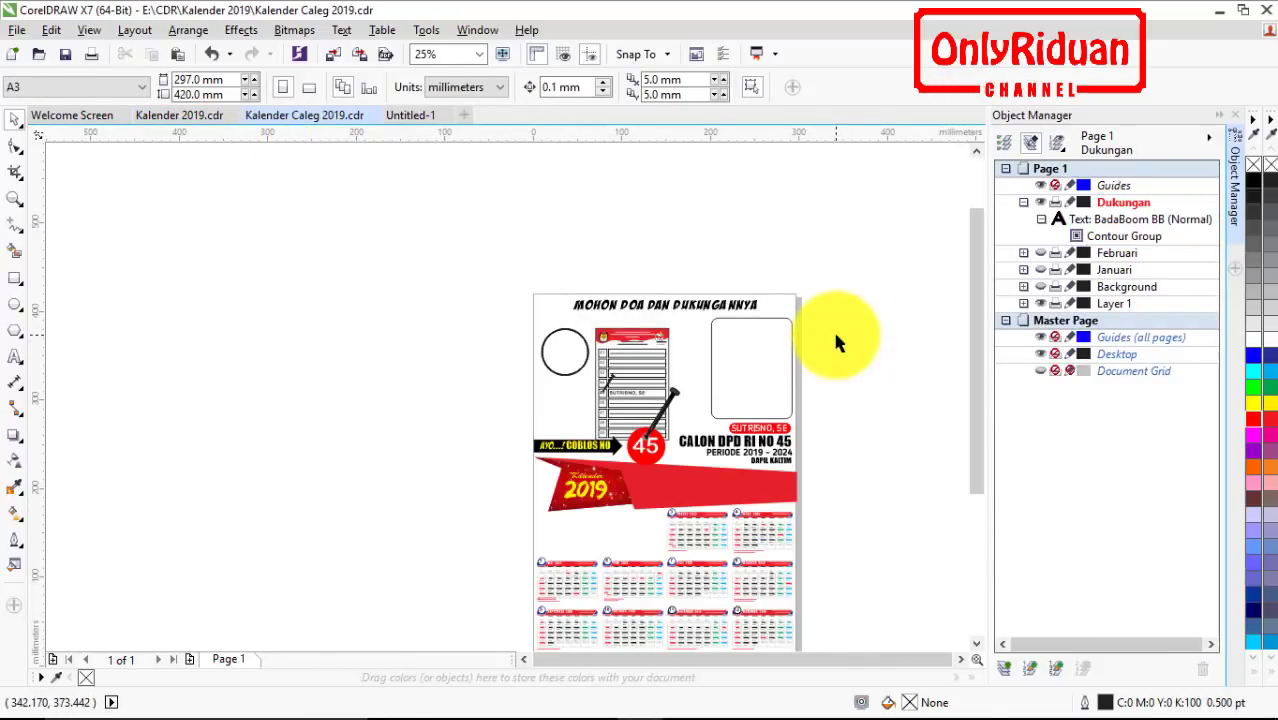
left_click(183, 117)
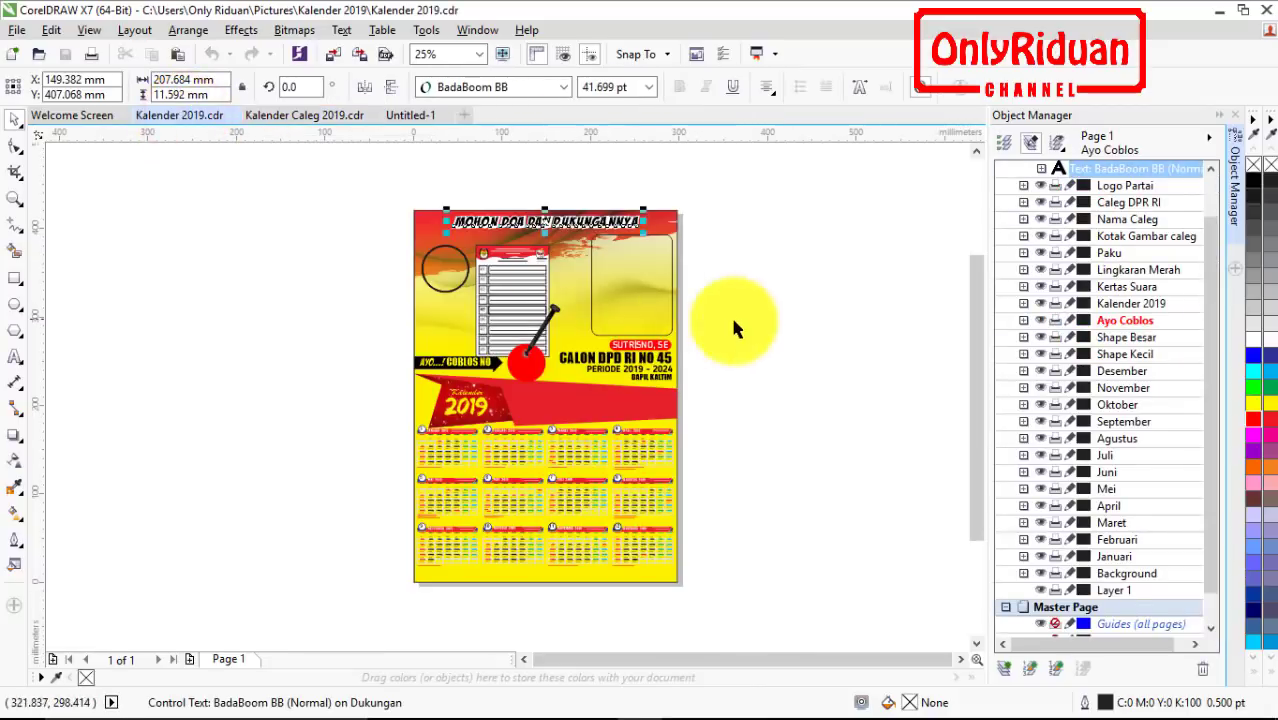
left_click(775, 318)
left_click(1213, 298)
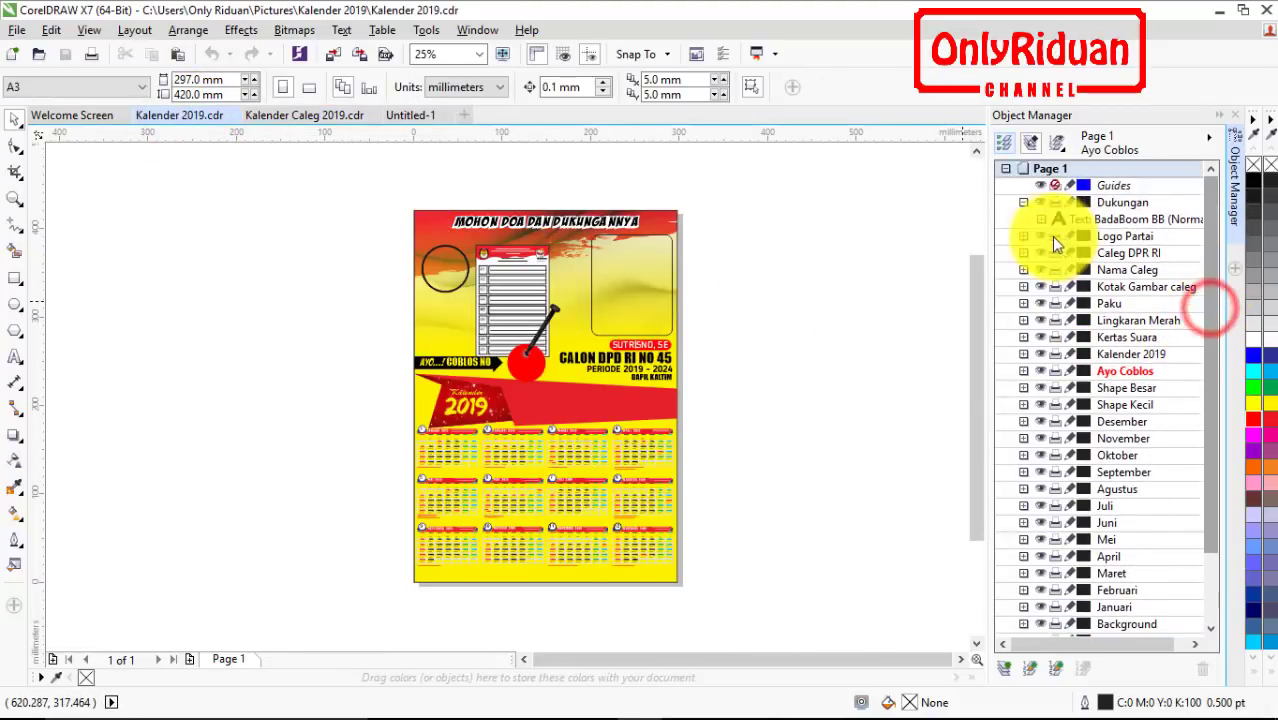
left_click(1023, 202)
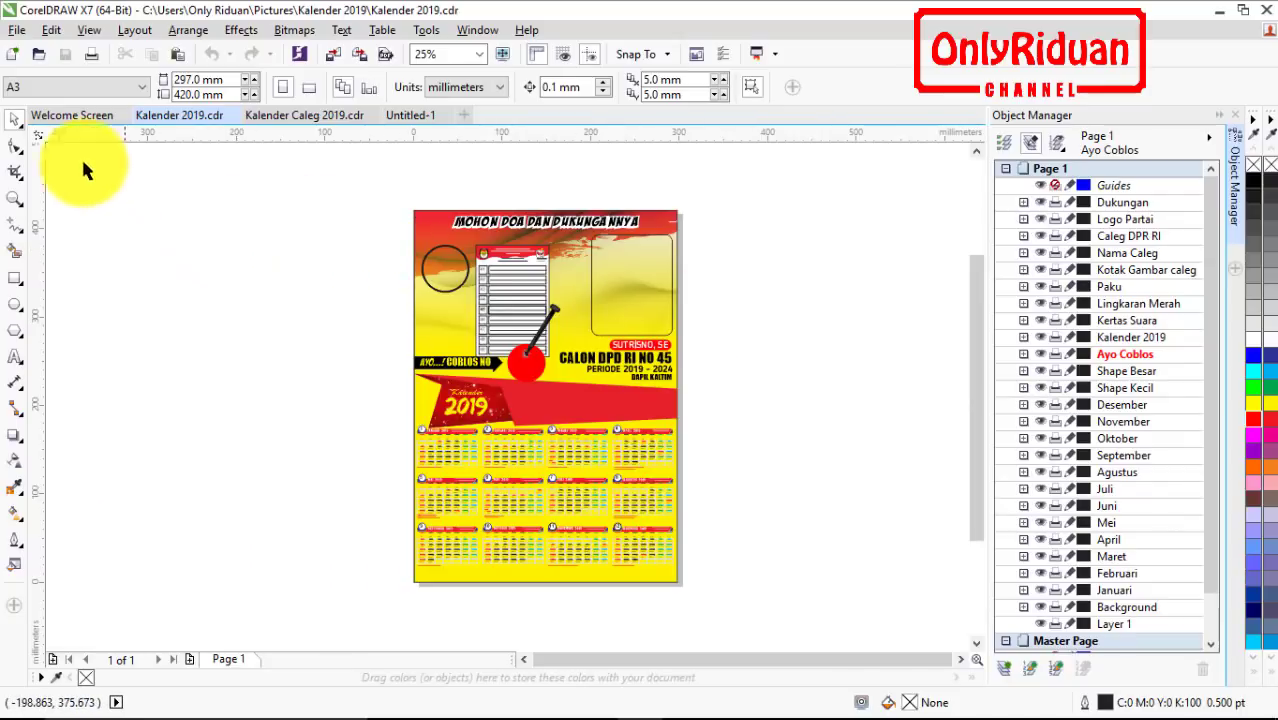
left_click(17, 30)
Start the export and browse to Pictures > Kalender 2019.
left_click(72, 338)
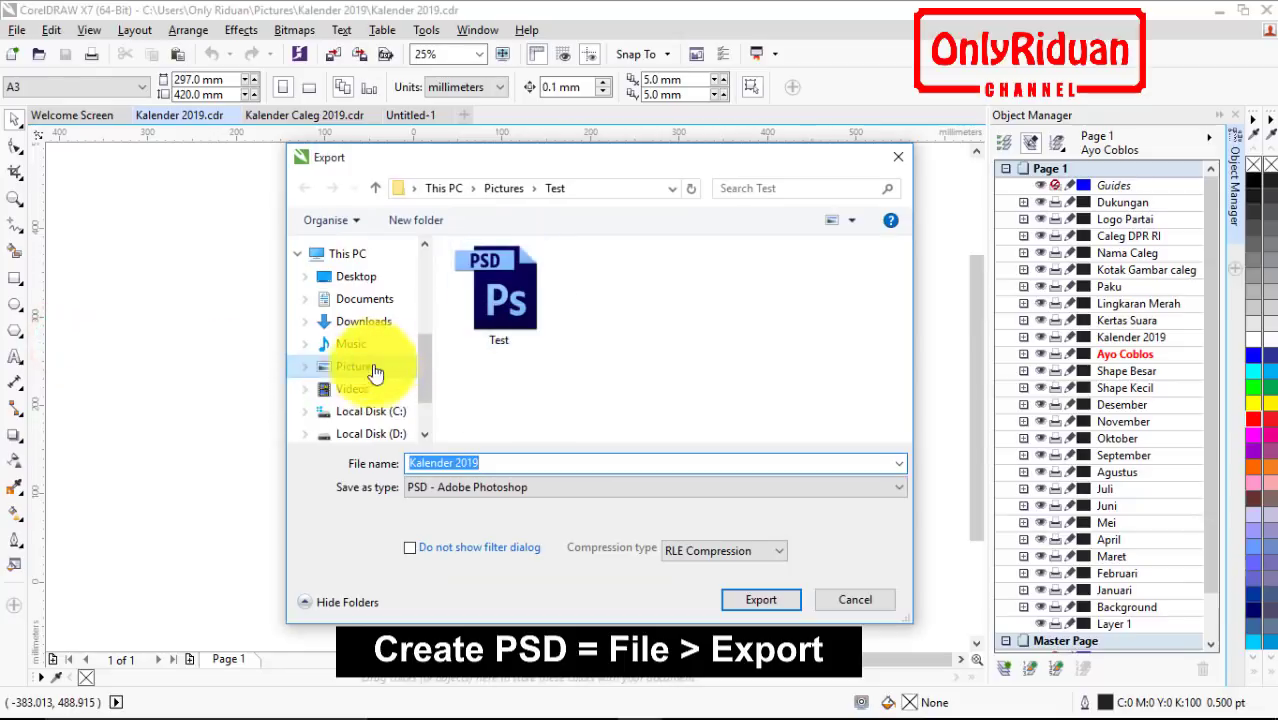
left_click(350, 368)
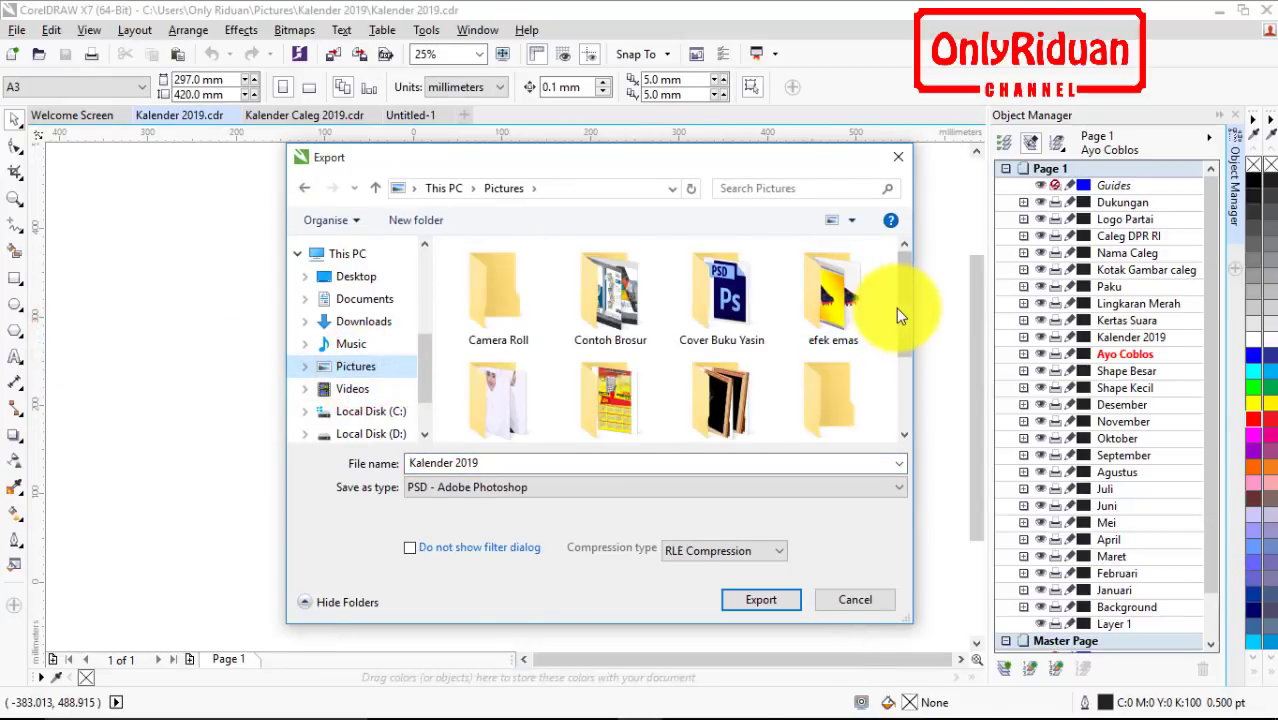
left_click_drag(905, 308, 911, 377)
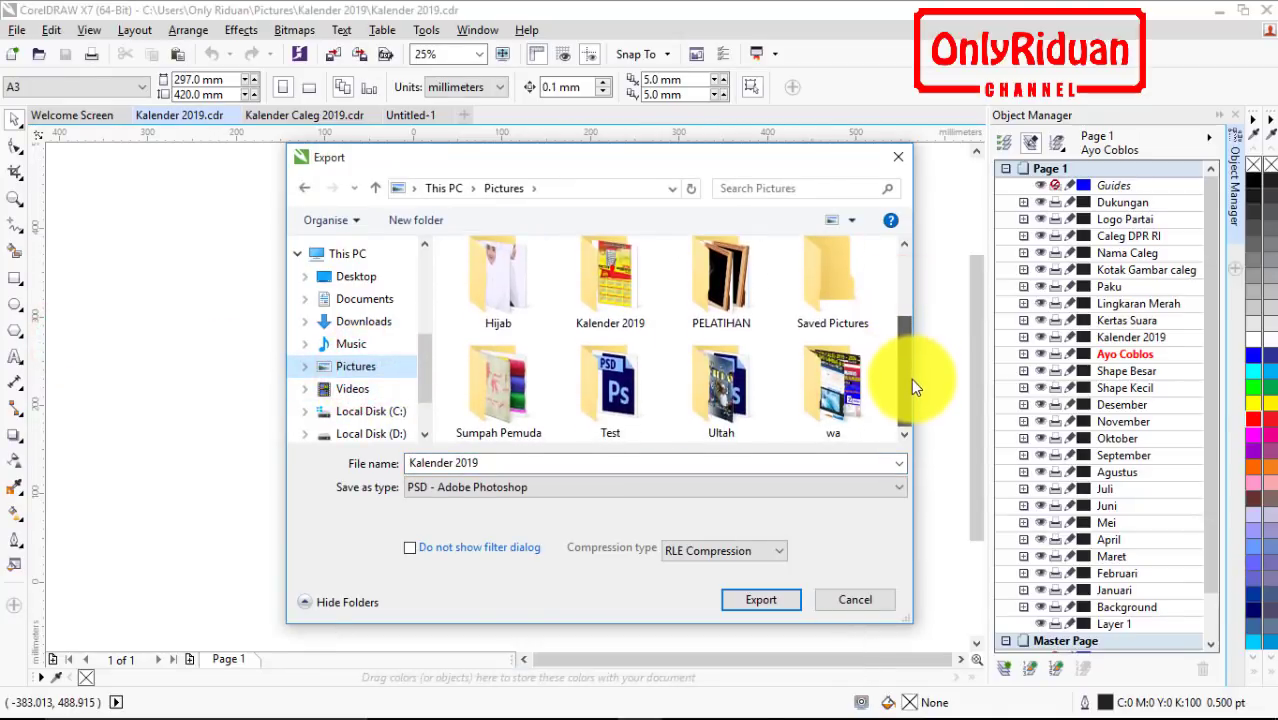
left_click(632, 288)
double_click(632, 288)
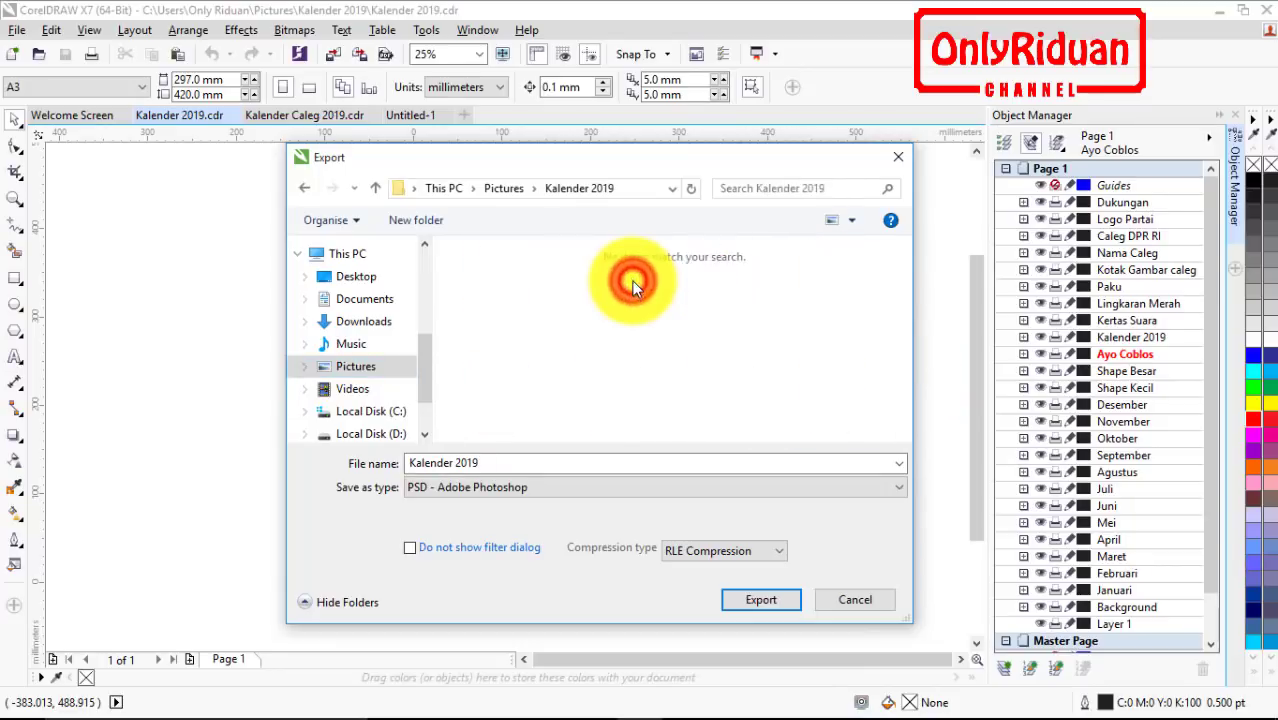
Create a new folder named Layer and make it the save location.
left_click(418, 220)
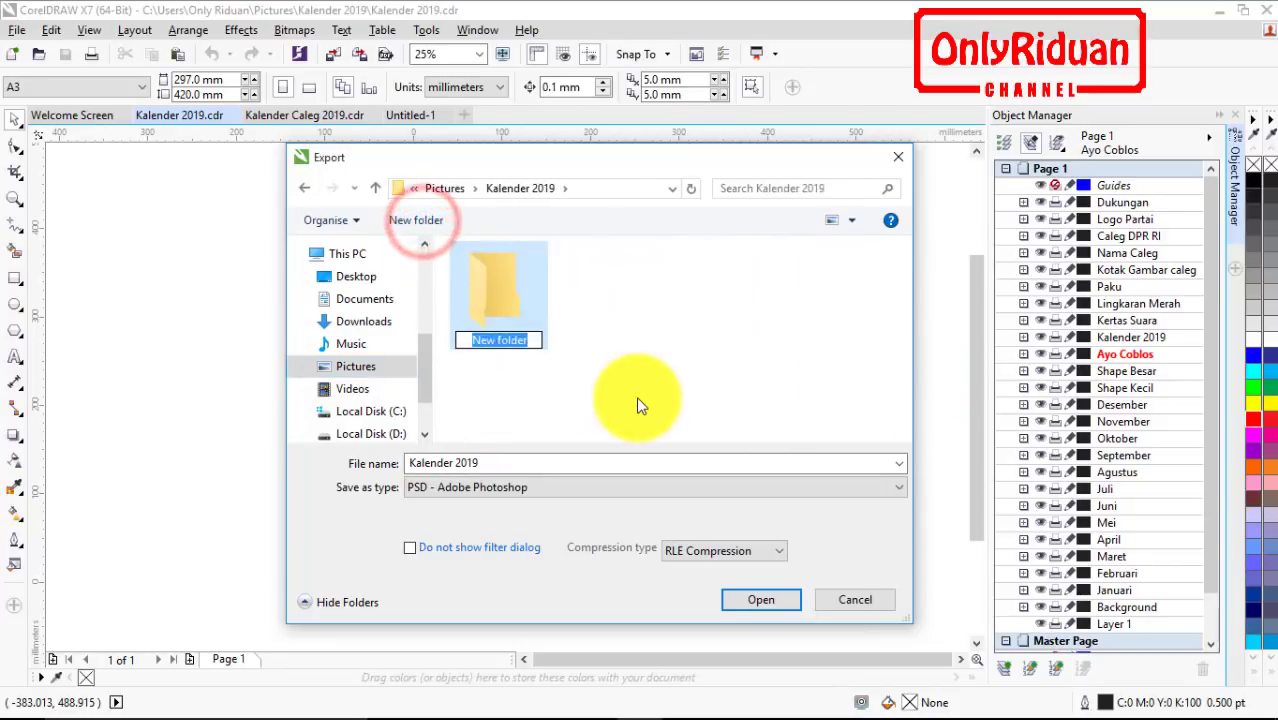
type("Layer")
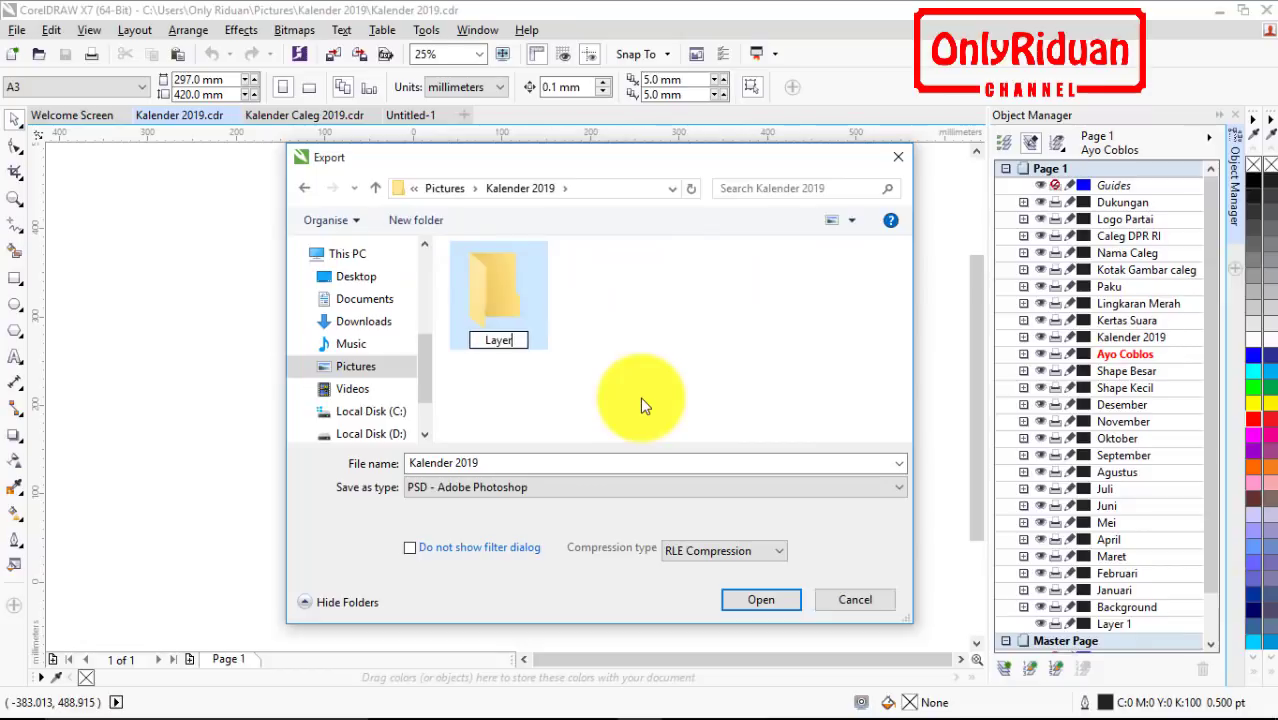
double_click(513, 297)
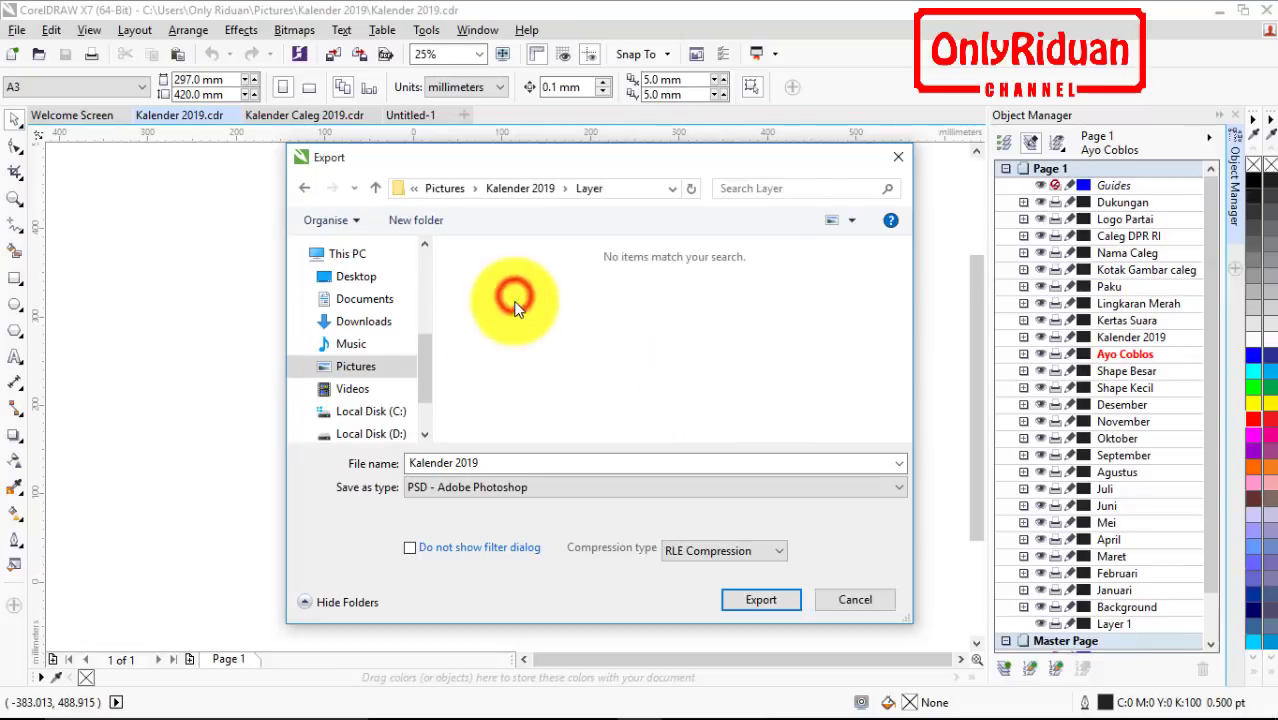
left_click(502, 462)
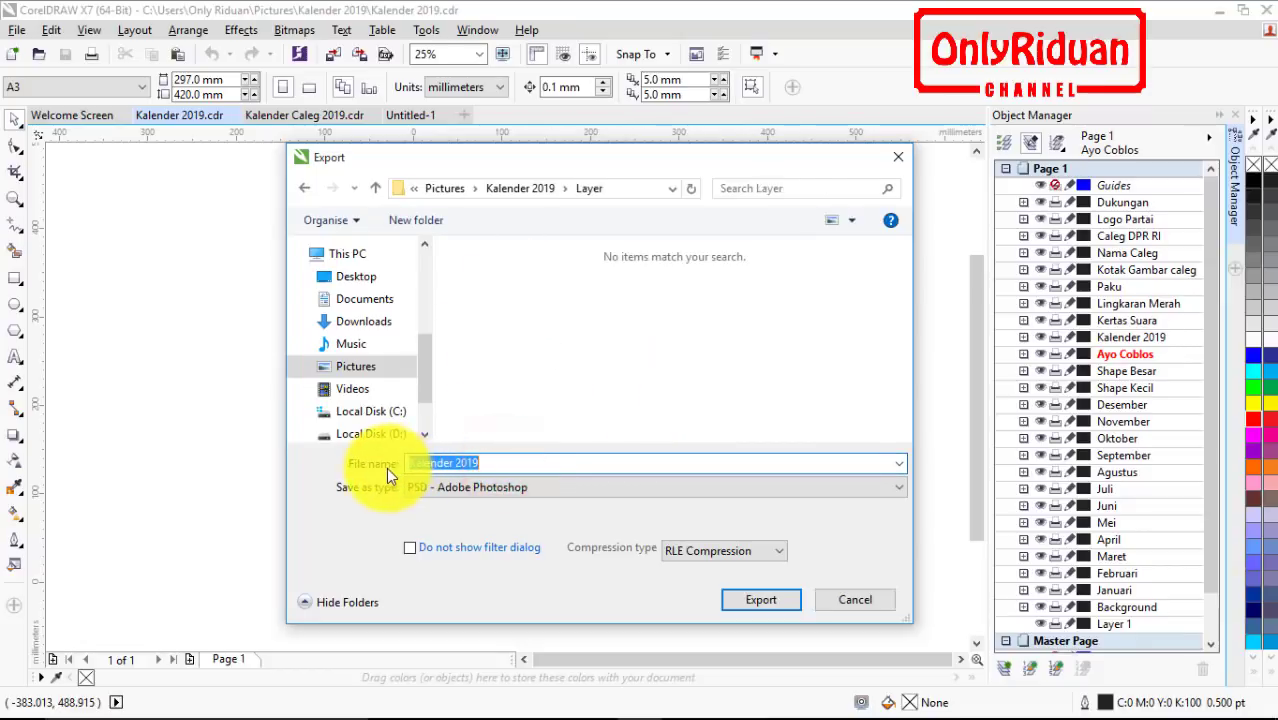
Keep PSD - Adobe Photoshop as the export file format.
left_click(448, 487)
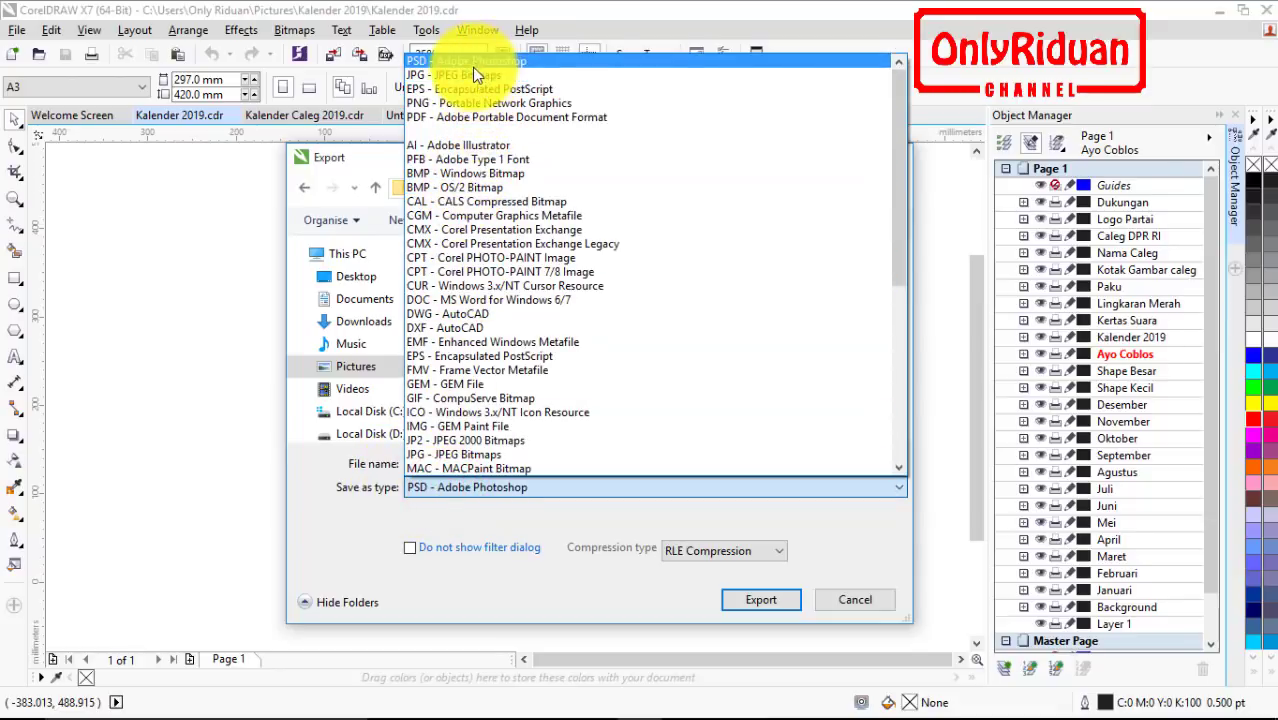
scroll(513, 232, "down", 1)
scroll(513, 232, "up", 1)
scroll(513, 232, "down", 3)
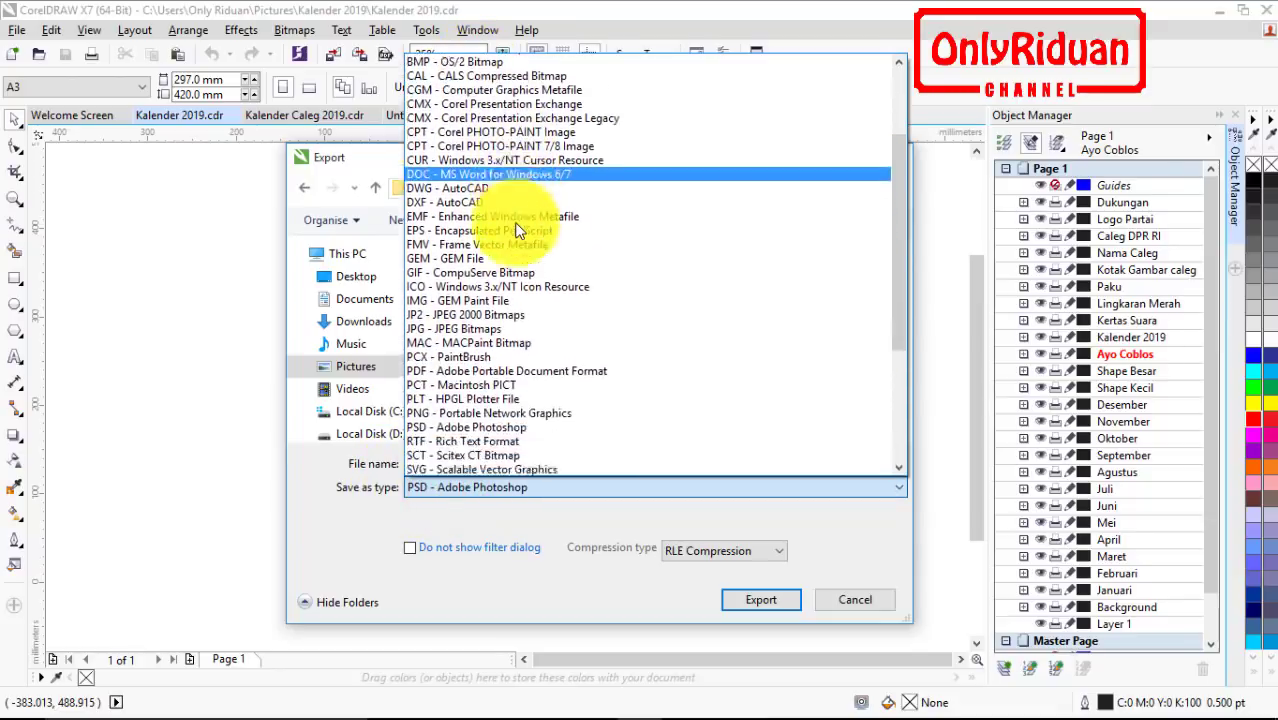
scroll(513, 232, "down", 2)
left_click(489, 341)
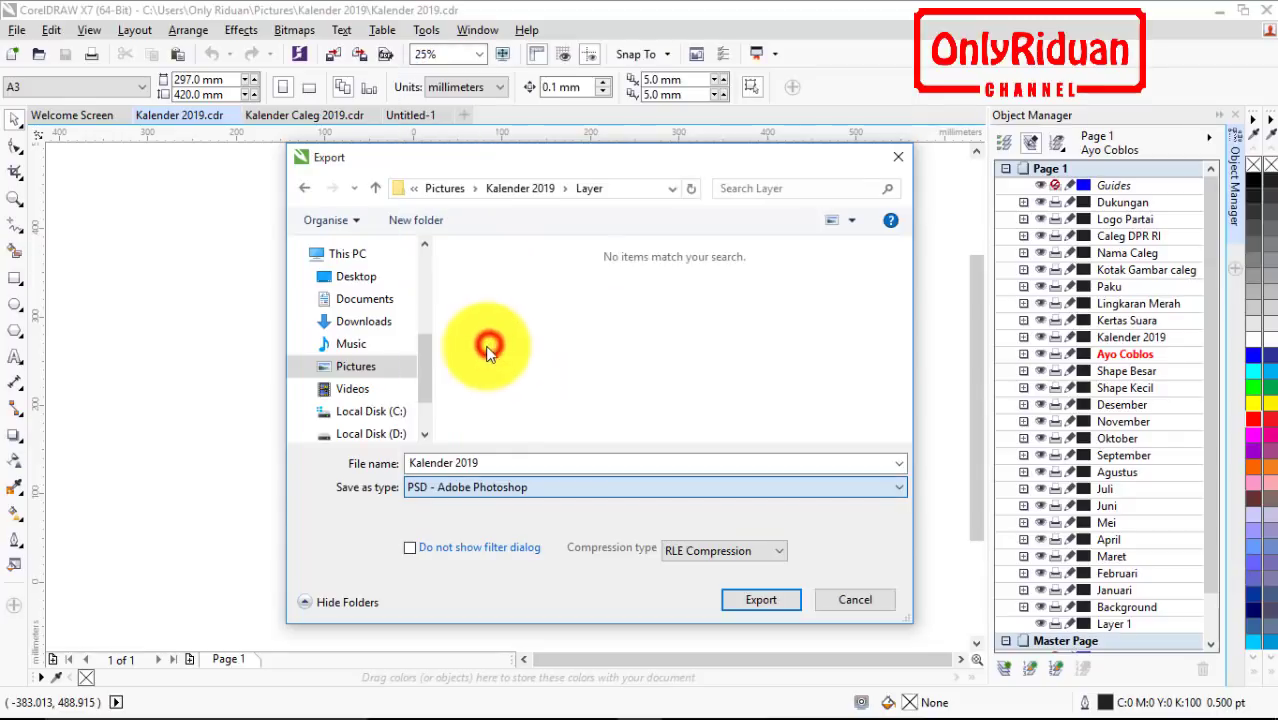
Export the PSD with CMYK colour and layers maintained in Convert to Bitmap.
left_click(752, 597)
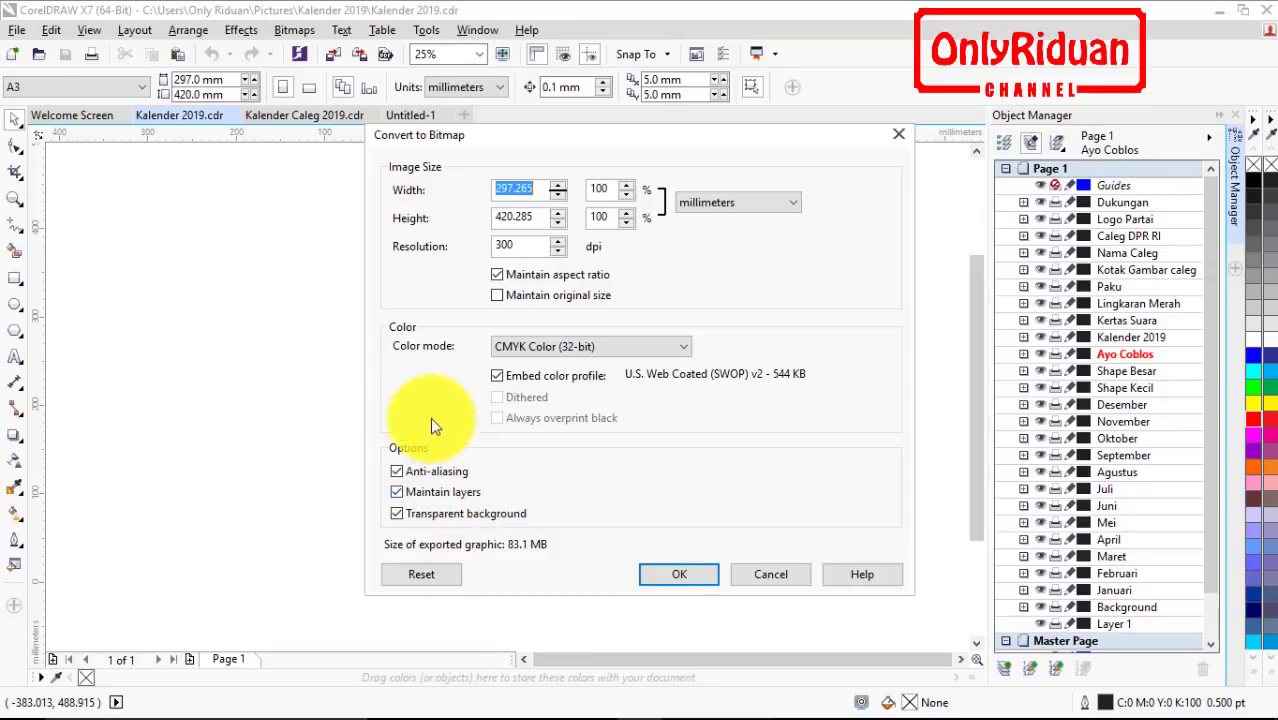
left_click(583, 349)
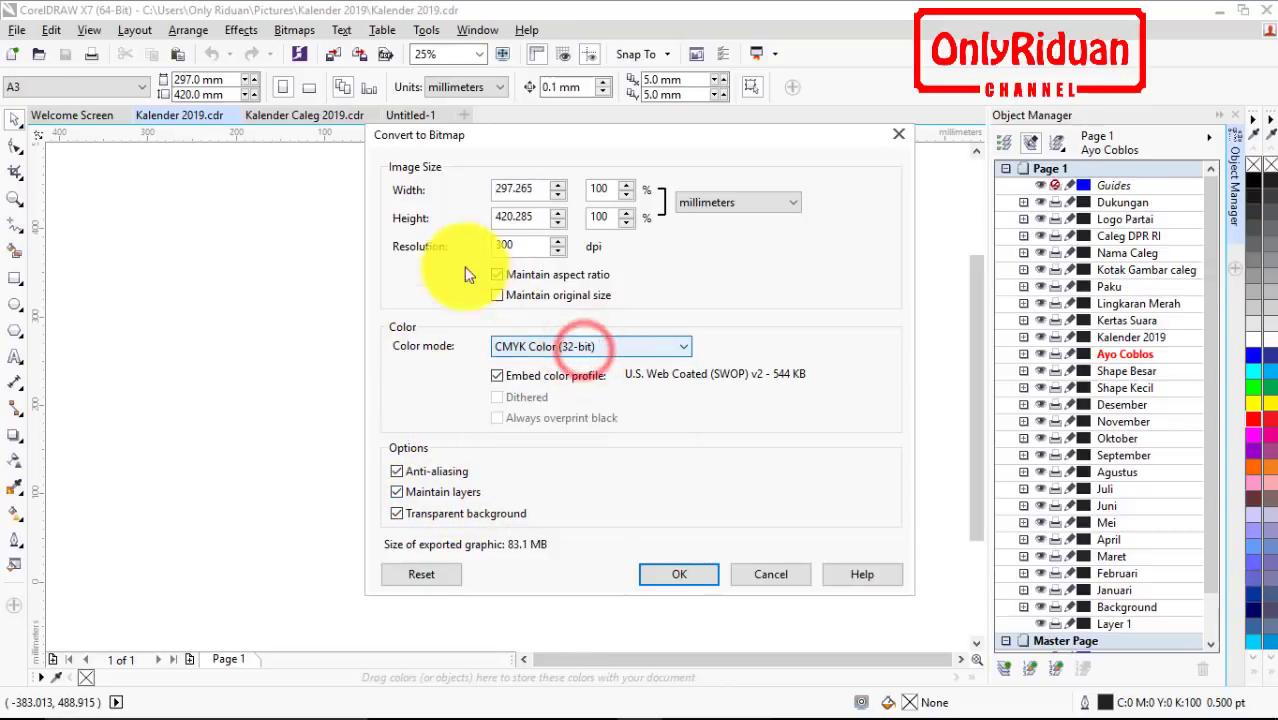
left_click(677, 572)
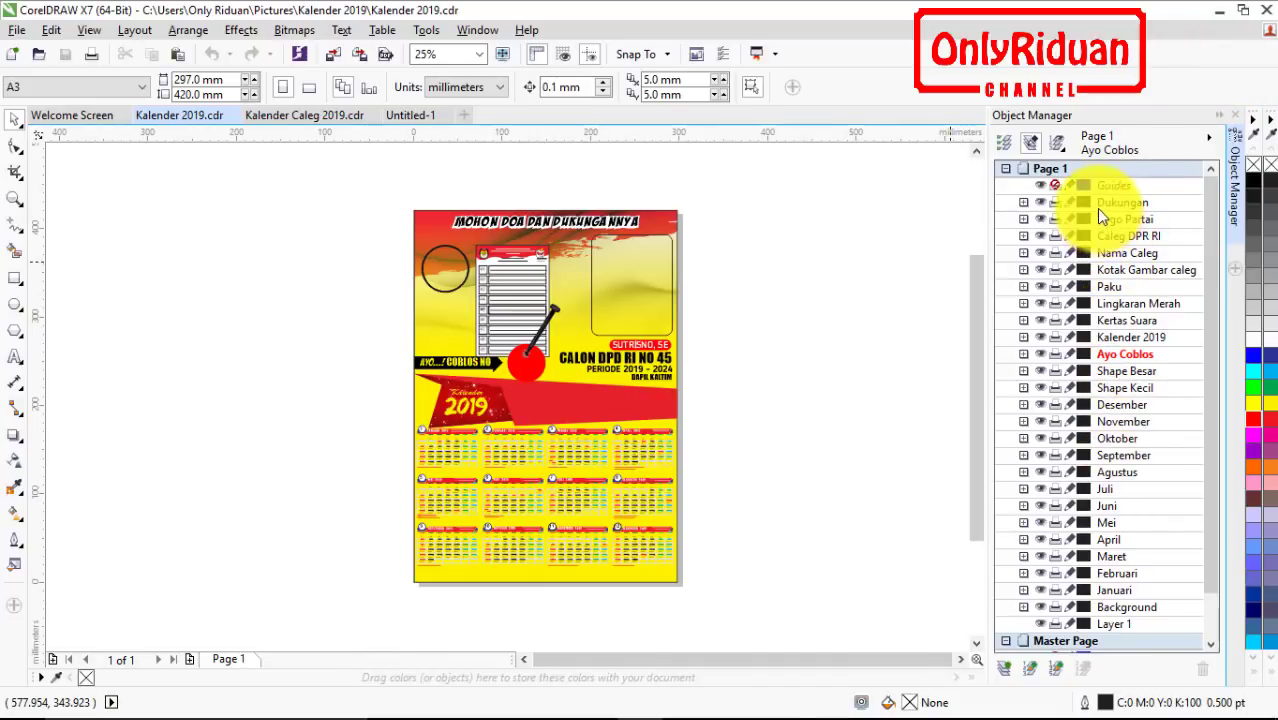
Minimize CorelDRAW, bring up Photoshop and choose File > Open.
left_click(1219, 11)
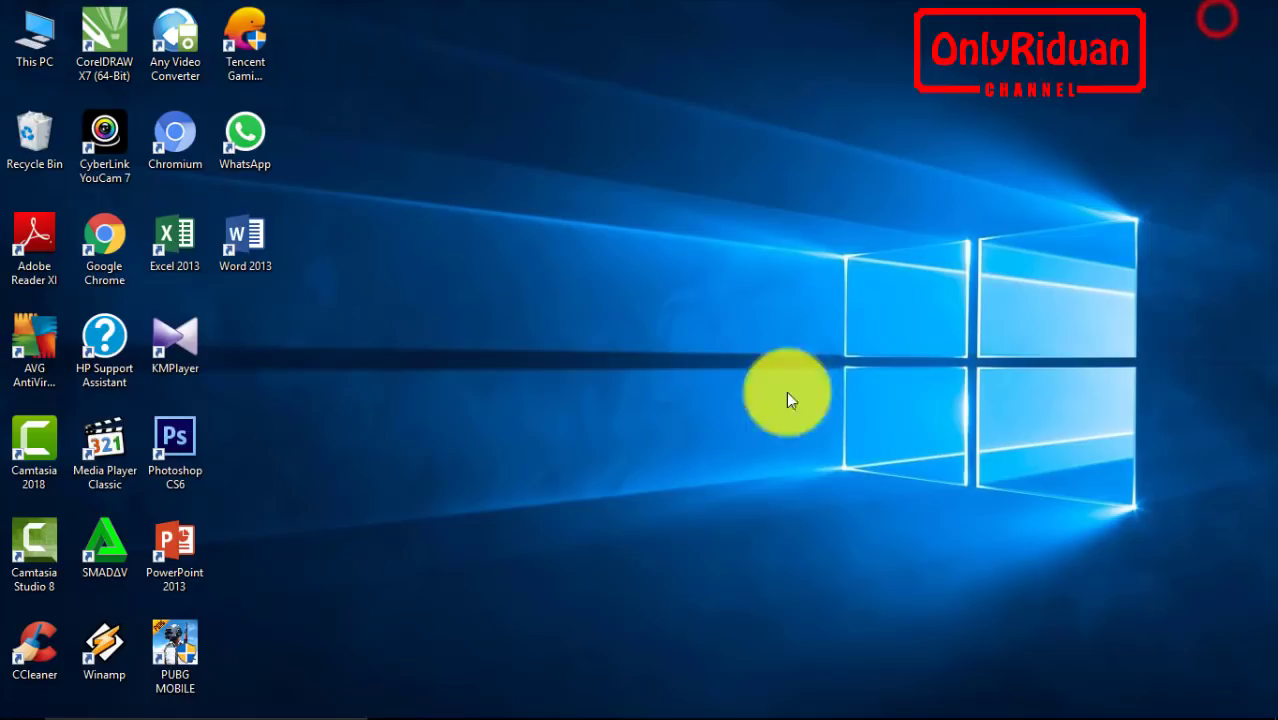
left_click(685, 705)
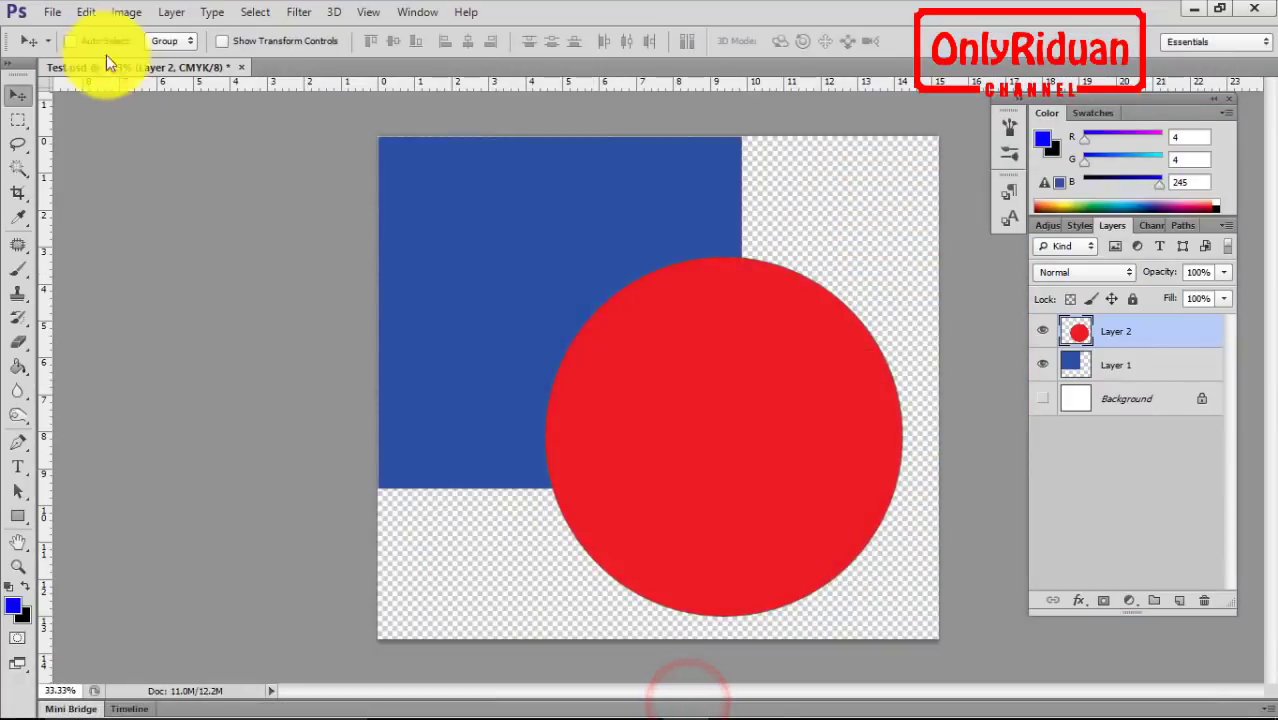
left_click(50, 12)
left_click(61, 48)
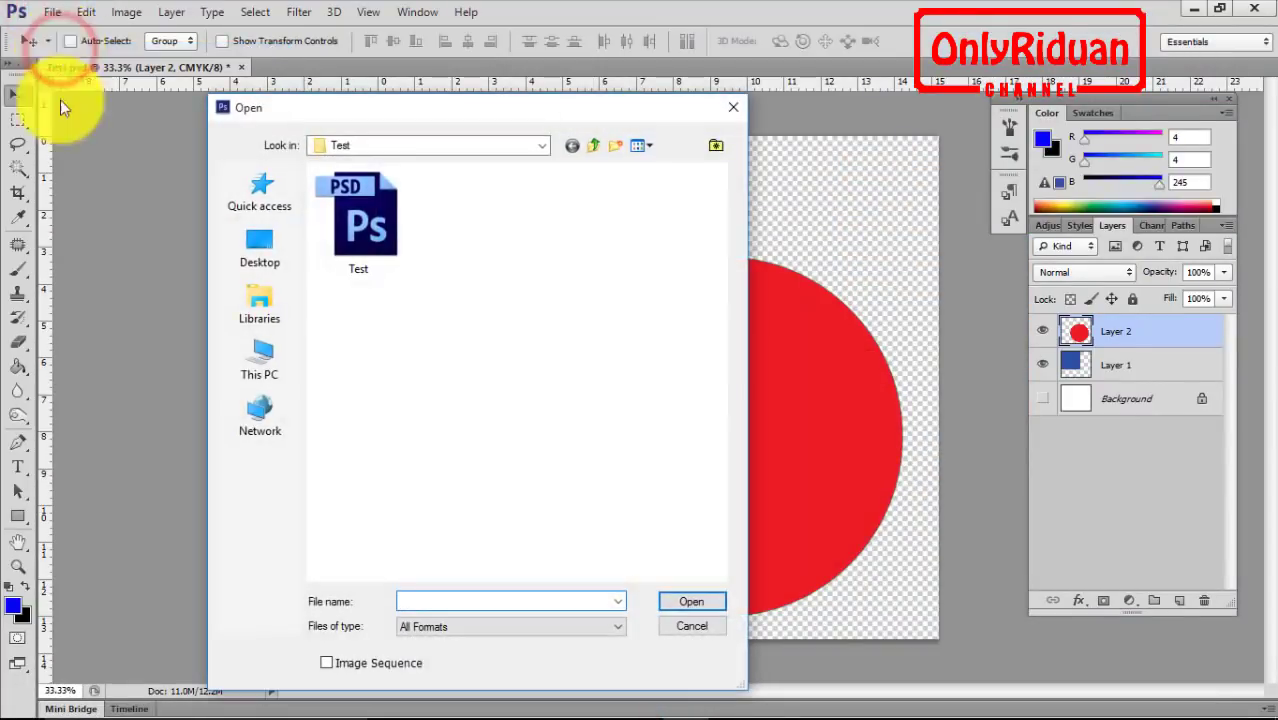
Open Kalender 2019.psd from Pictures > Kalender 2019 > Layer.
left_click(590, 150)
double_click(448, 374)
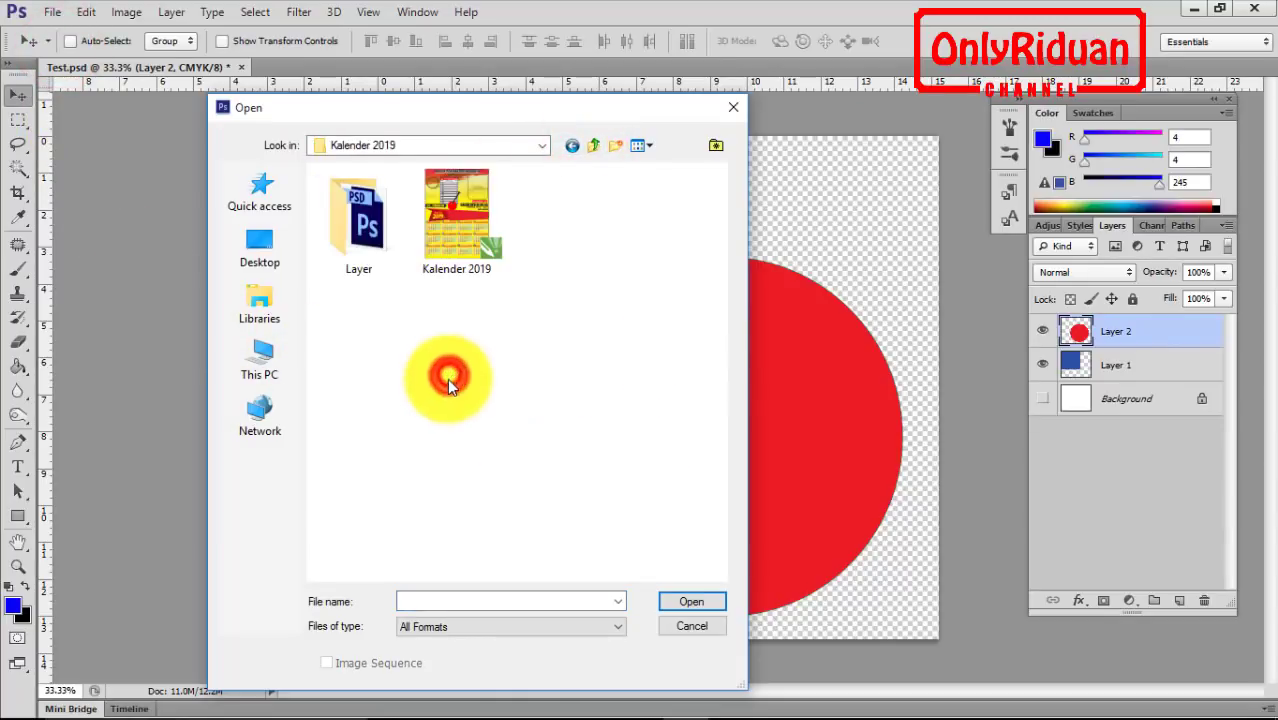
double_click(362, 258)
left_click(368, 232)
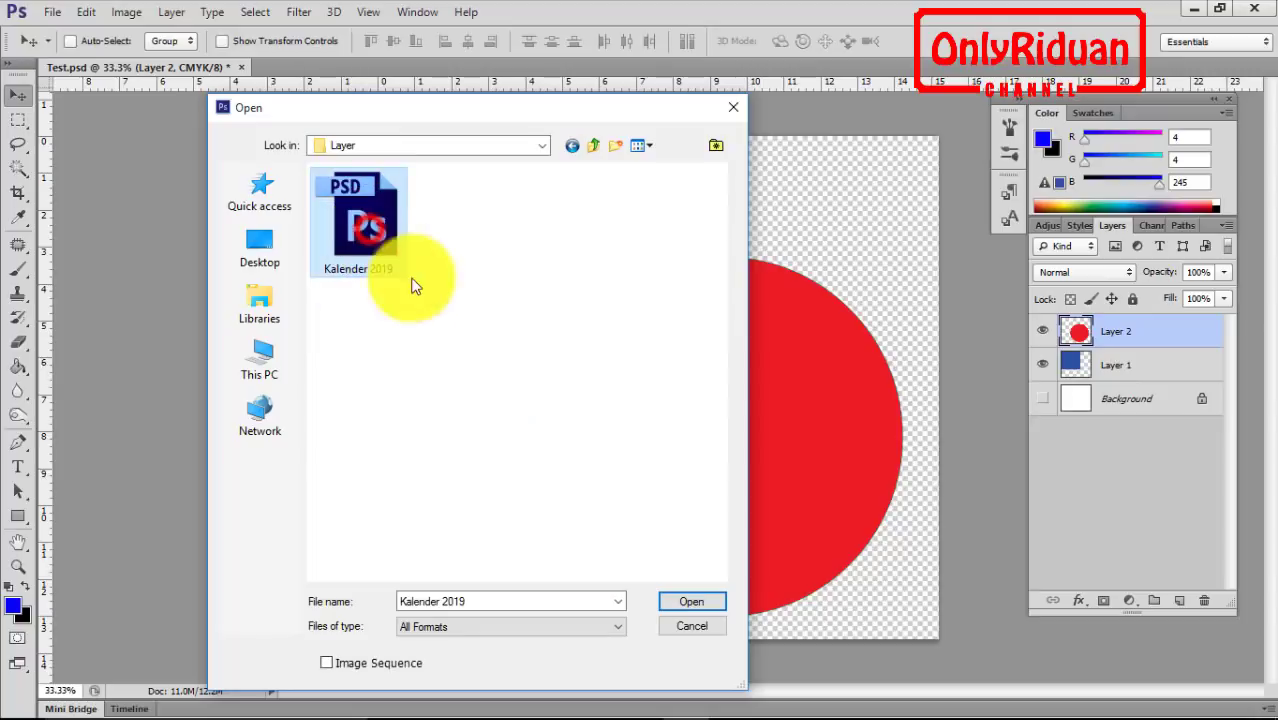
left_click(691, 601)
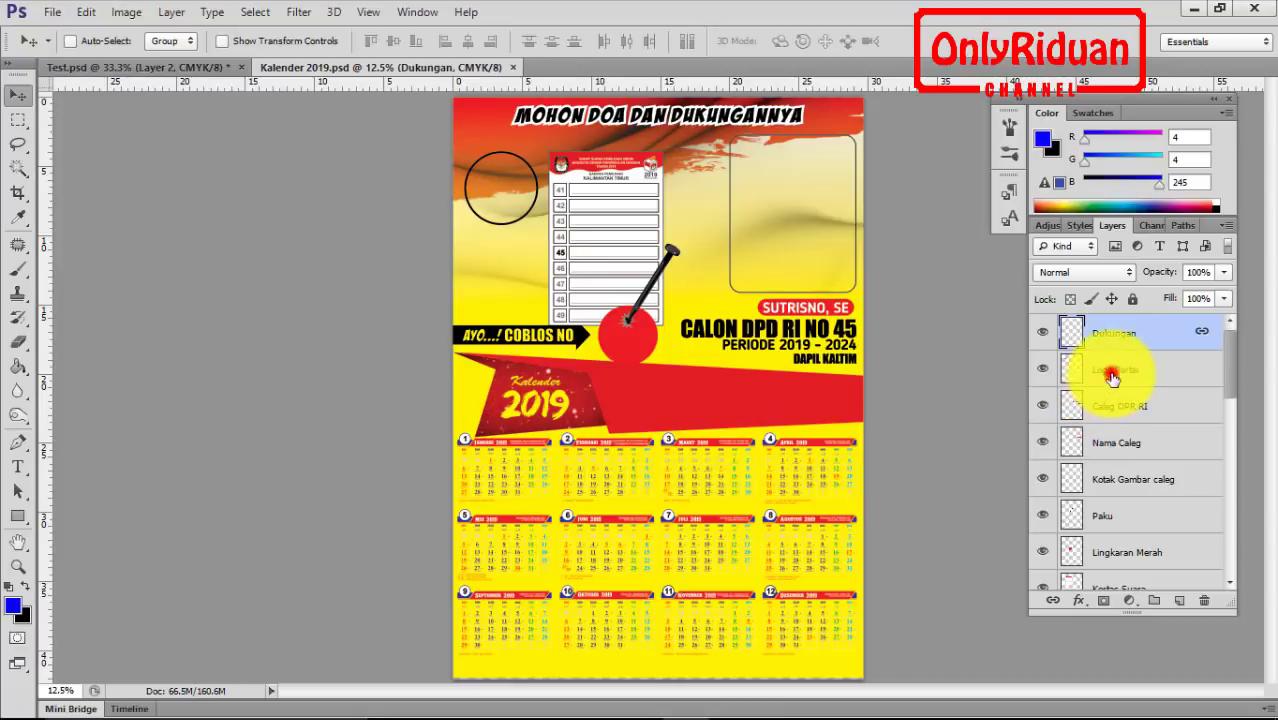
Select the Paku layer, show transform controls, and move the pin up and right.
left_click_drag(1113, 369, 1112, 418)
left_click(1113, 442)
left_click(1113, 479)
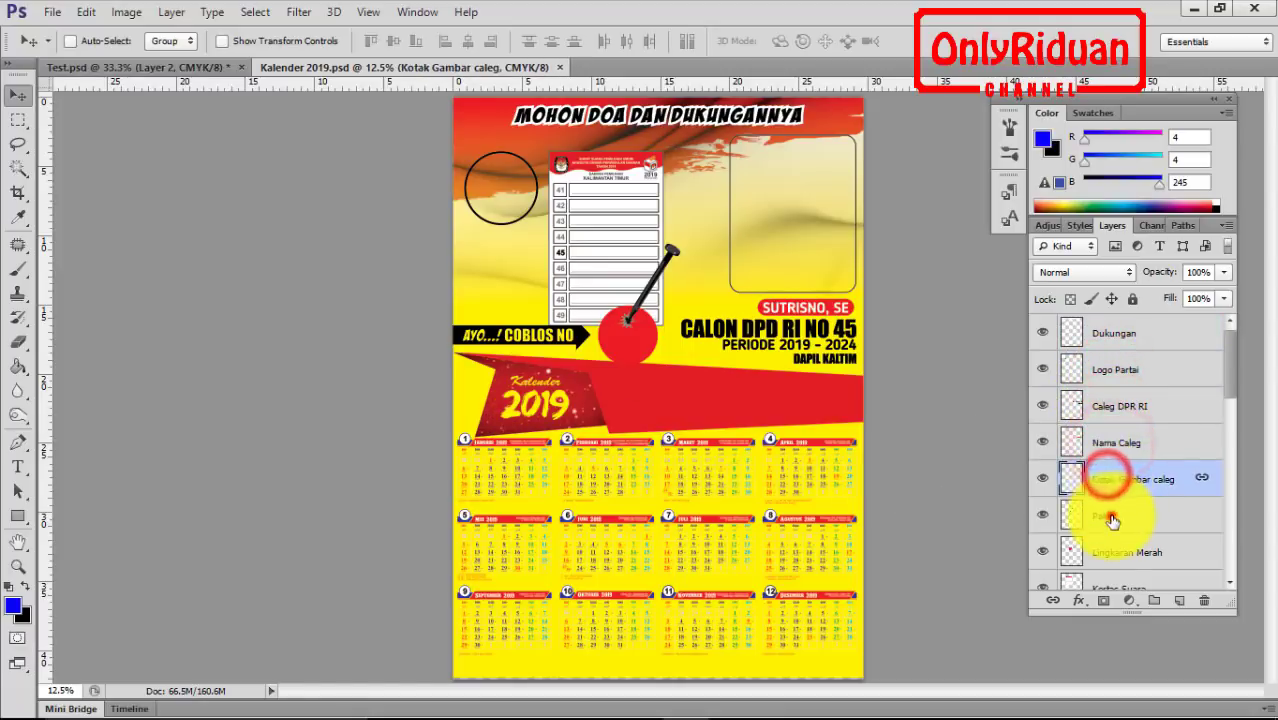
left_click(1112, 515)
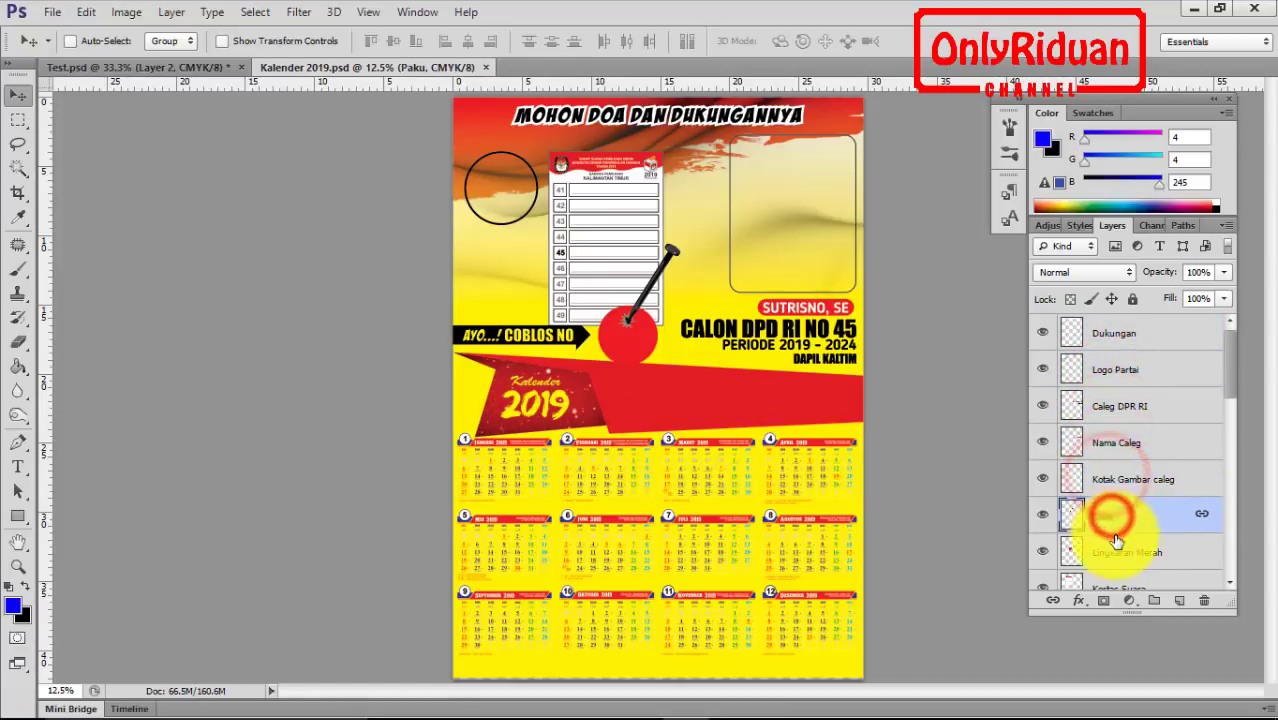
left_click(222, 41)
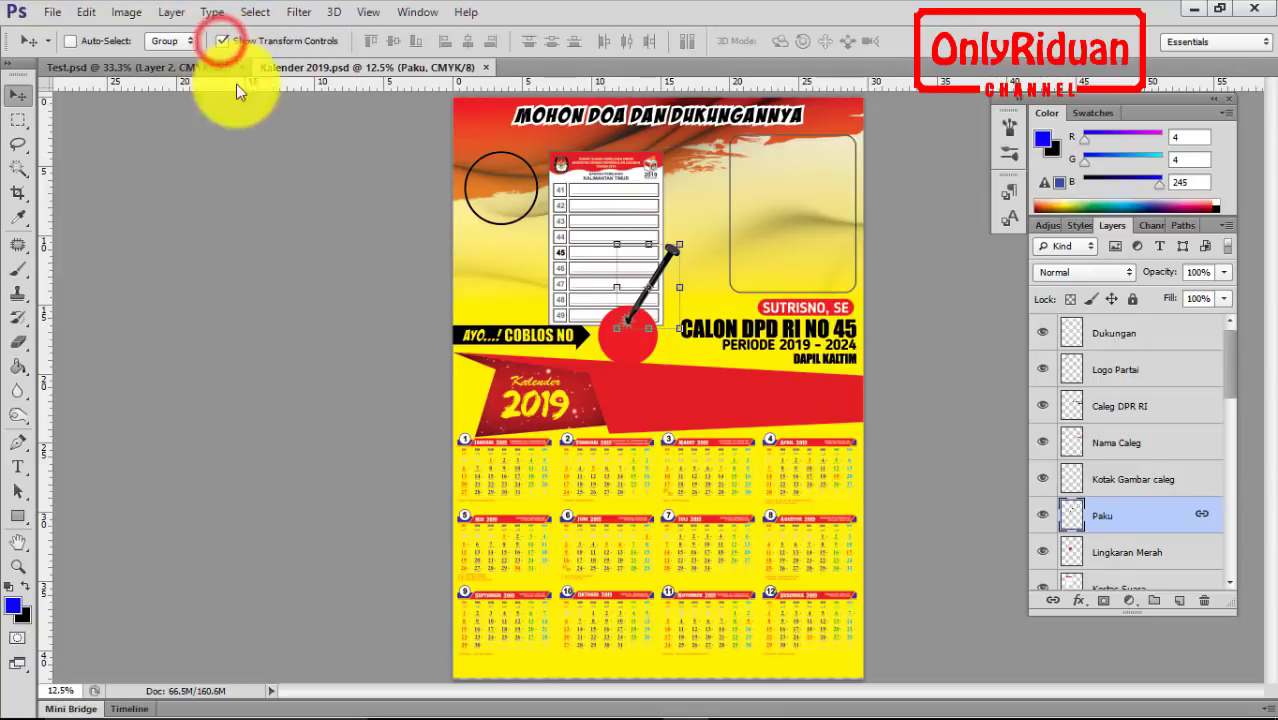
left_click(1101, 515)
left_click_drag(642, 319, 679, 309)
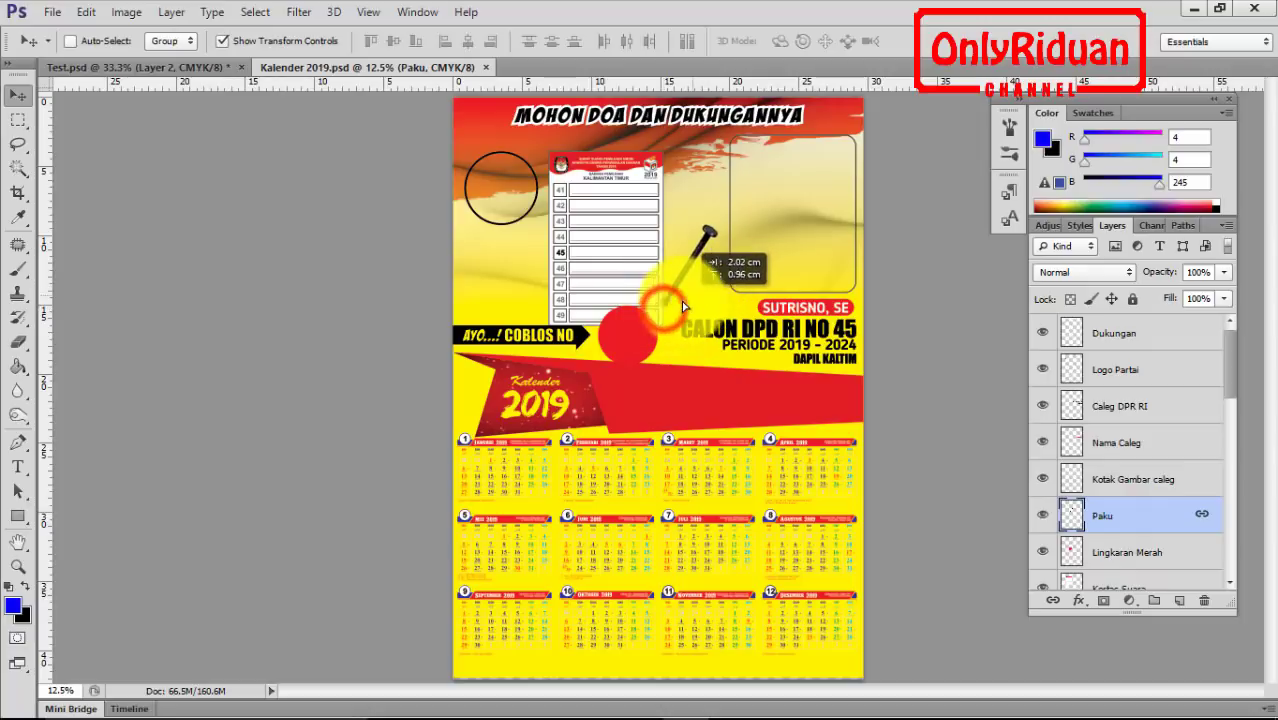
Move the Nama Caleg text and Januari calendar layers separately, then minimize Photoshop.
left_click(1110, 442)
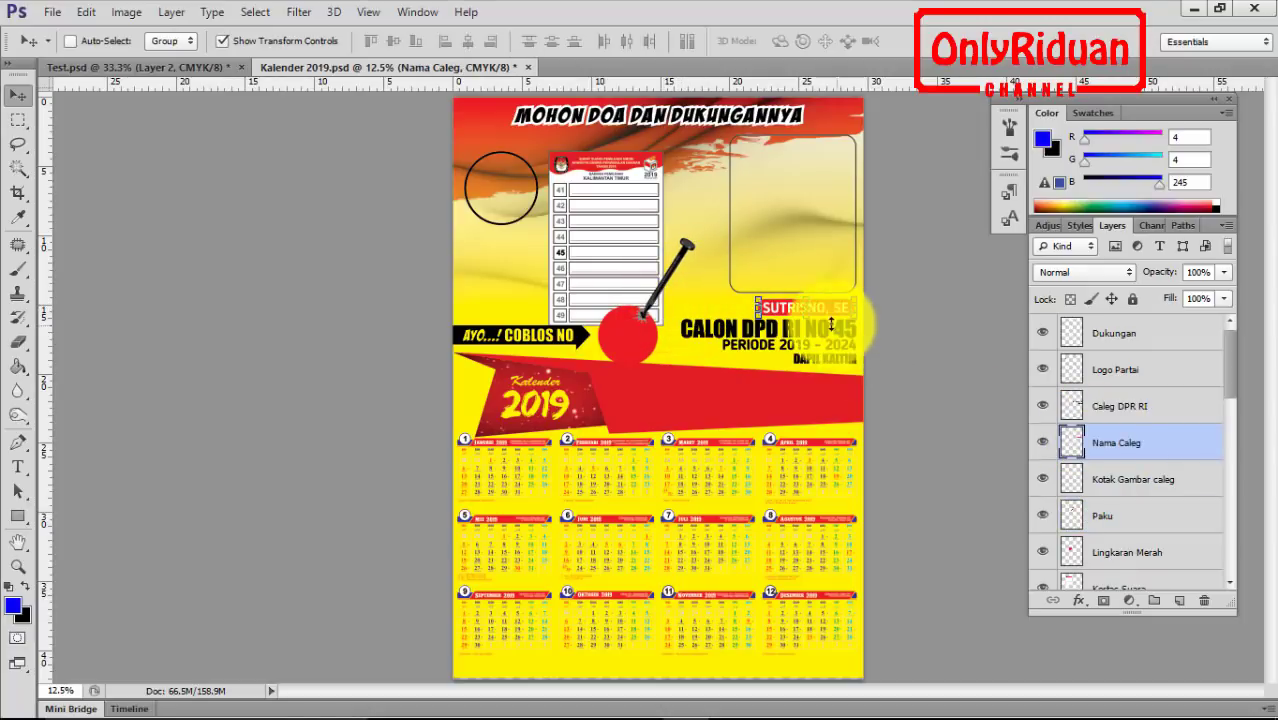
left_click_drag(838, 318, 836, 316)
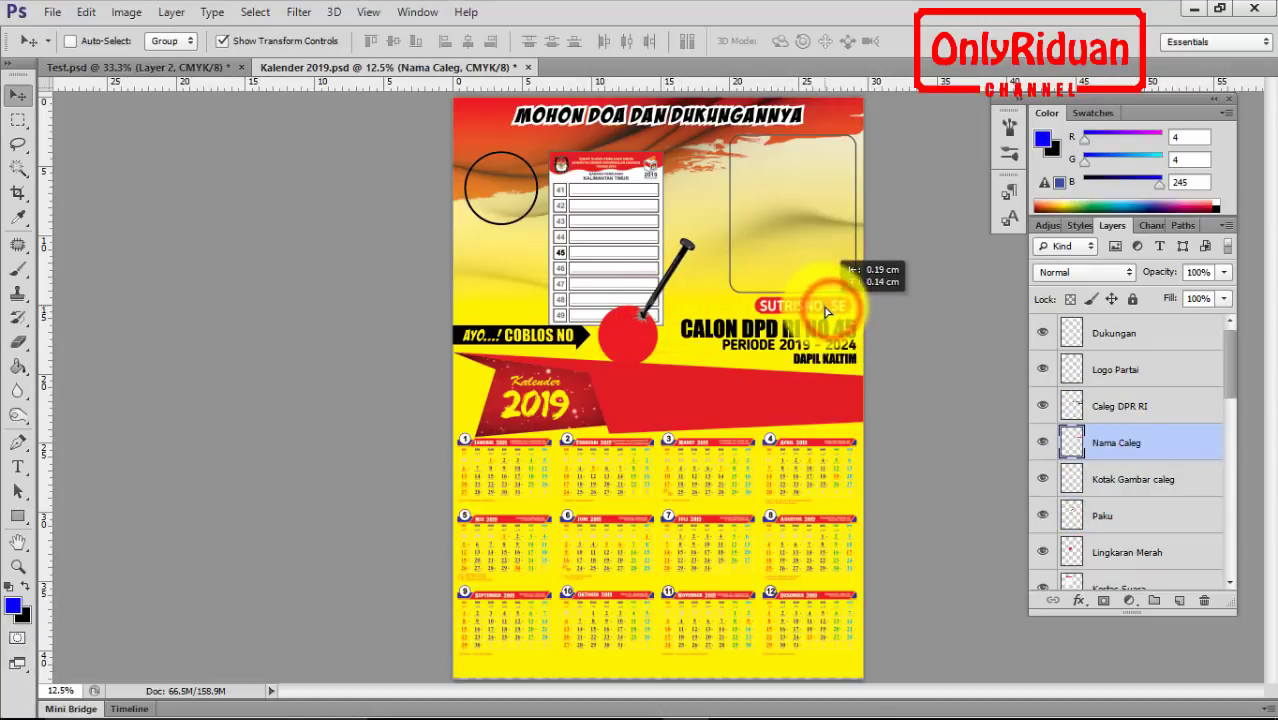
left_click_drag(1232, 362, 1232, 548)
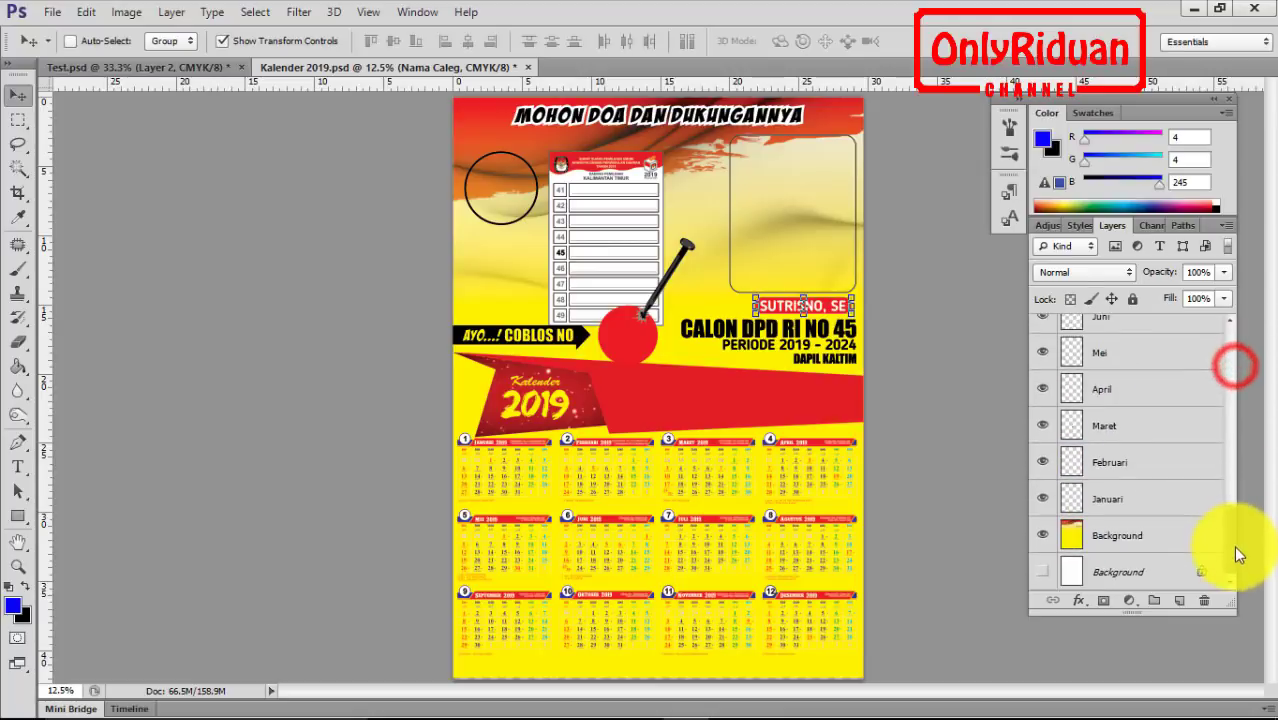
left_click(1111, 510)
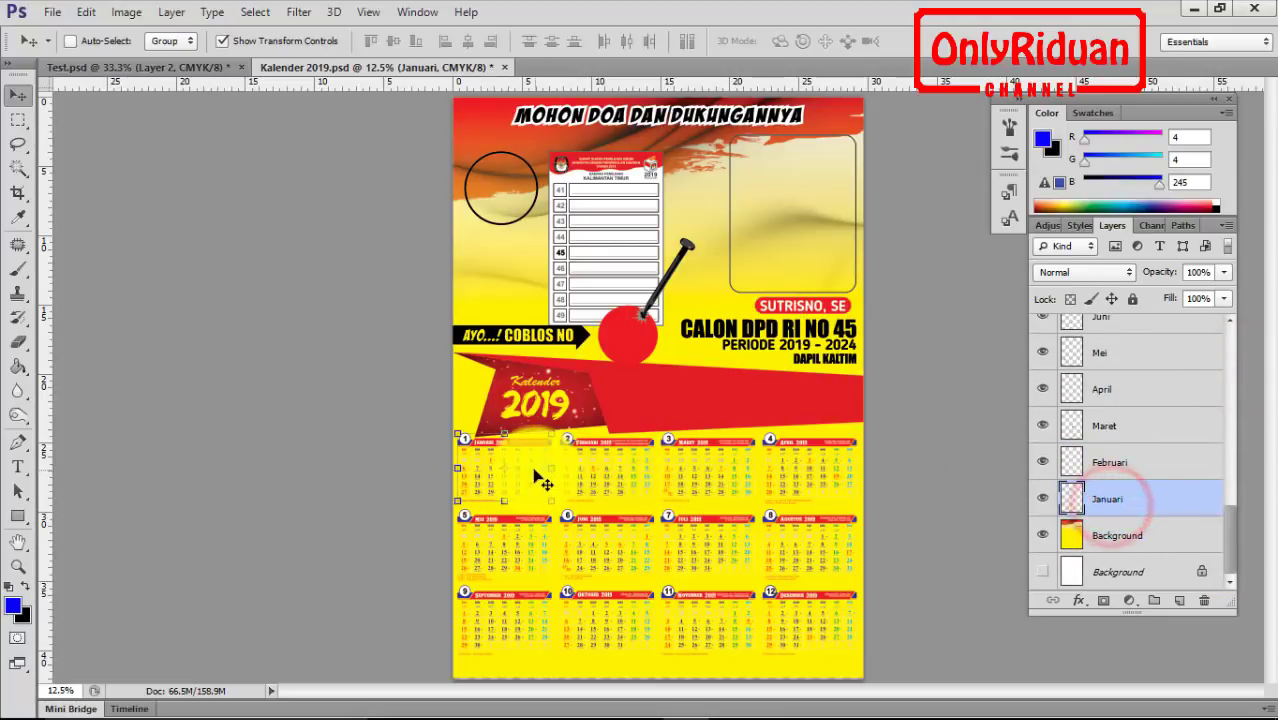
left_click_drag(519, 474, 697, 466)
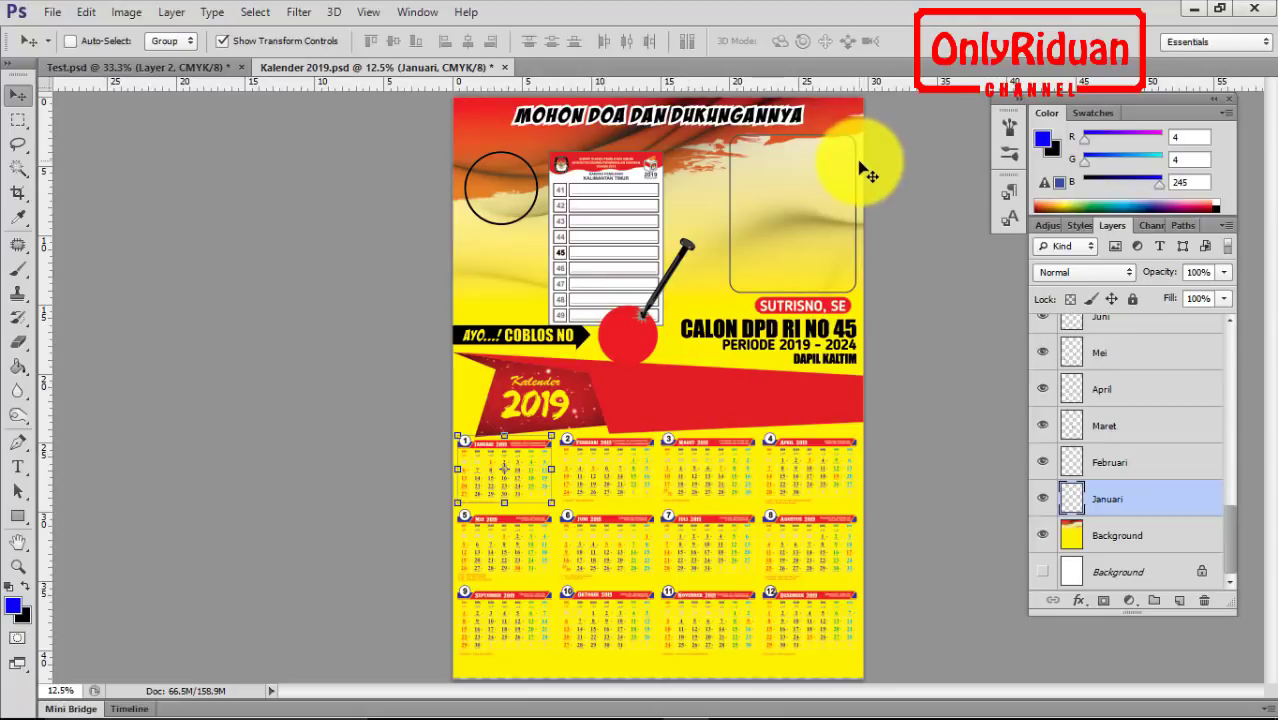
left_click(1190, 8)
mouse_move(640, 716)
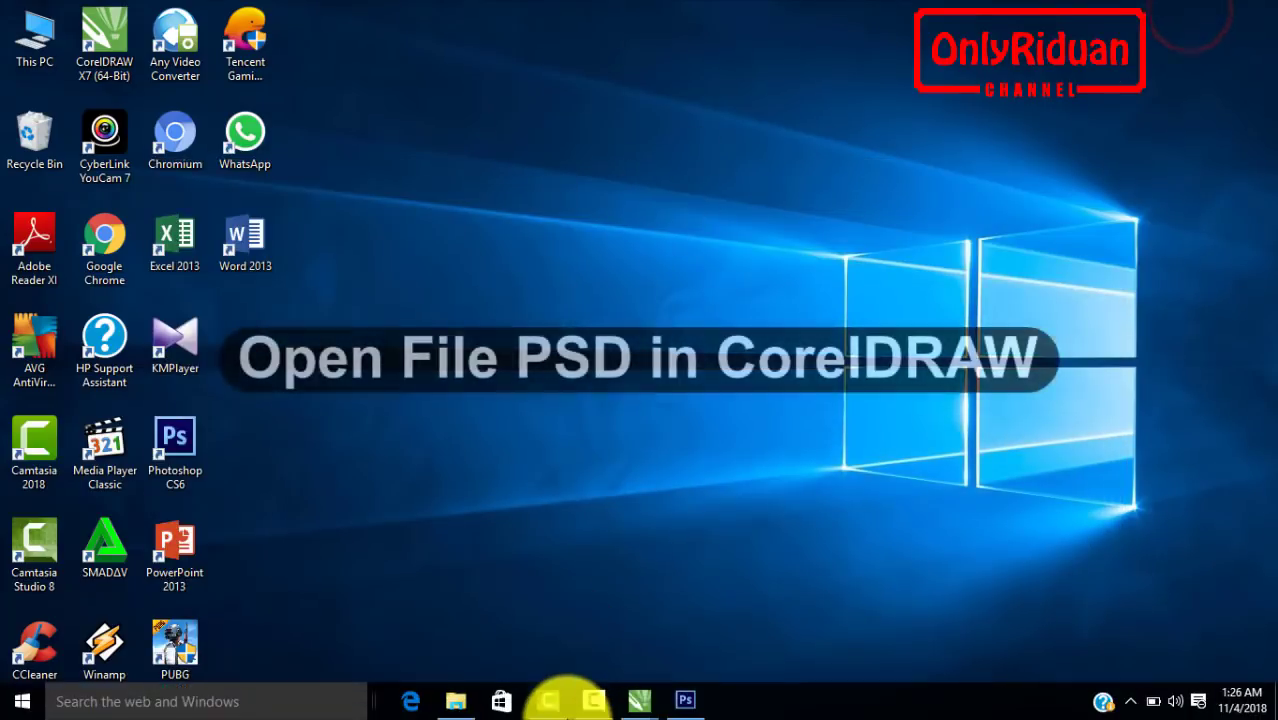
Return to CorelDRAW's Kalender Caleg 2019 and create a new blank A4 document.
left_click(640, 700)
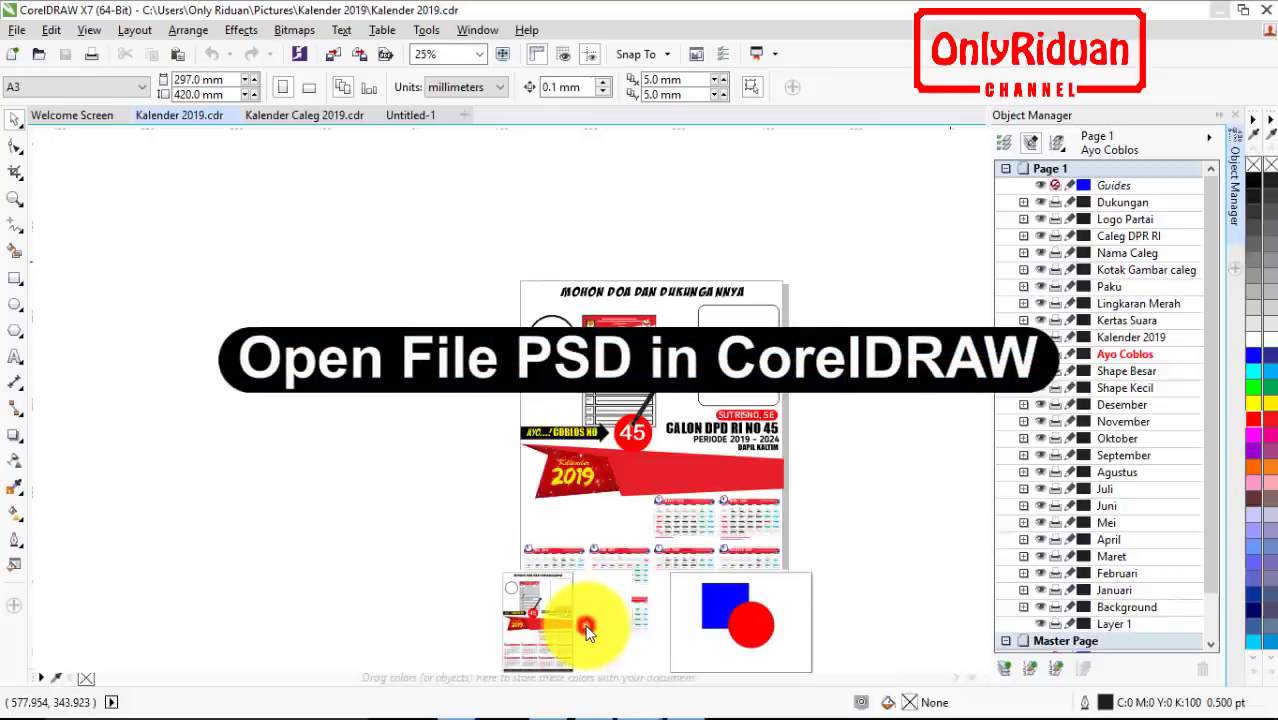
left_click(585, 621)
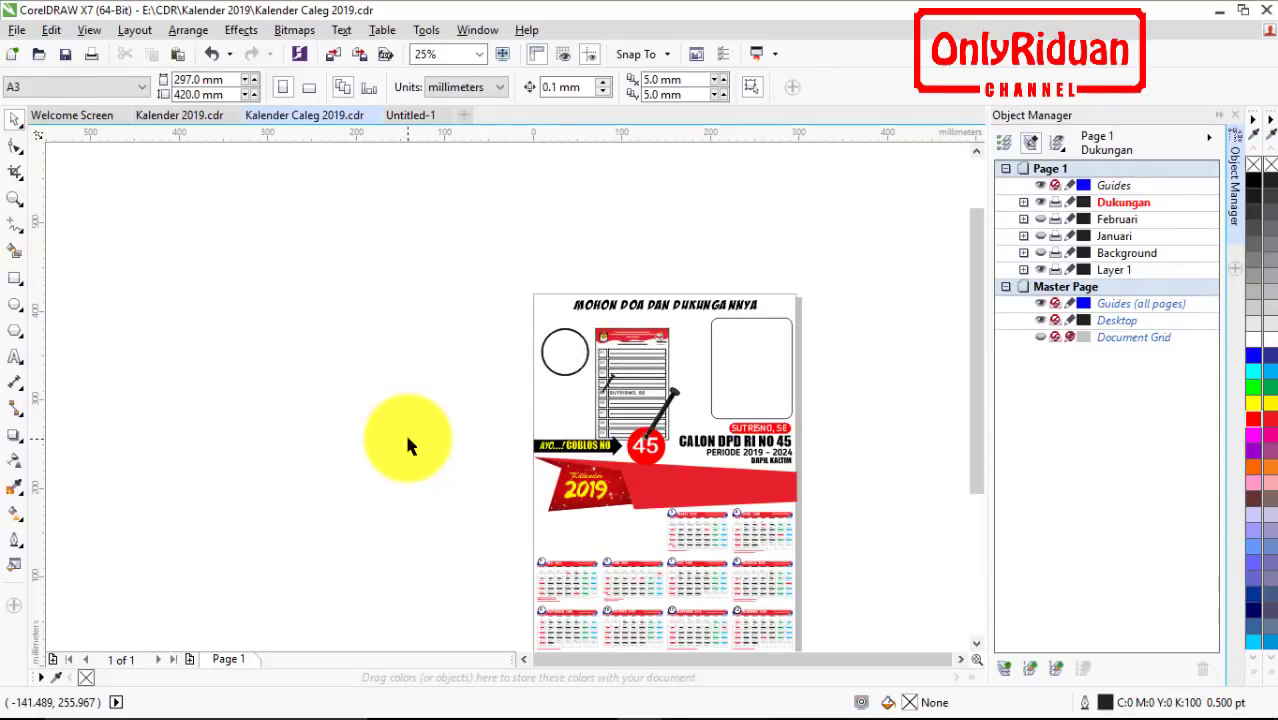
left_click(463, 116)
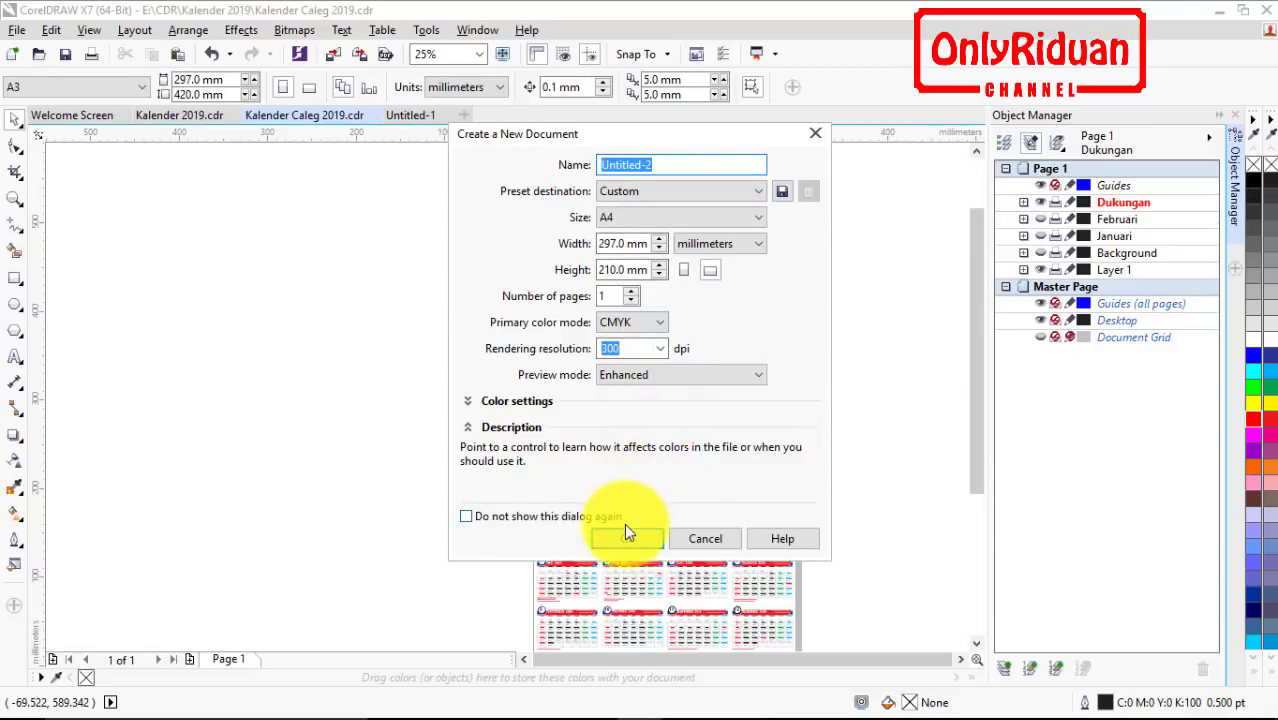
left_click(625, 541)
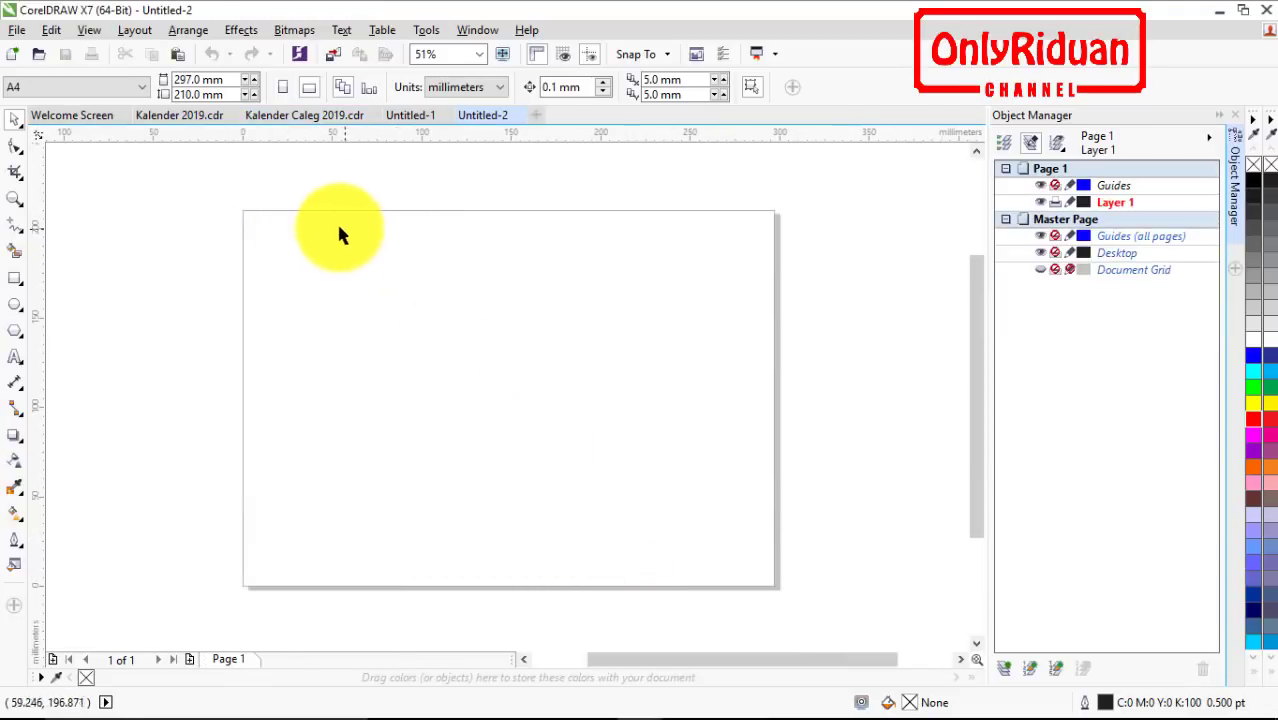
Set the new page to landscape, after briefly switching it to portrait.
left_click(284, 87)
scroll(605, 328, "down", 2)
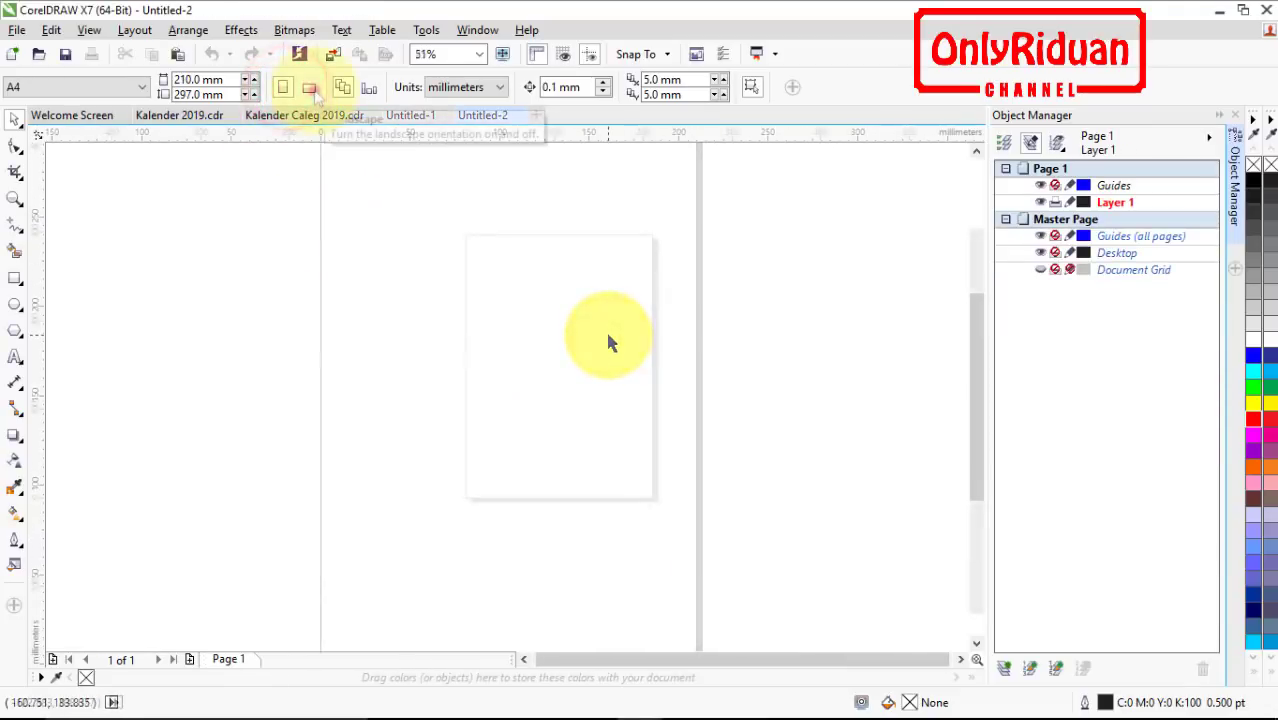
left_click(309, 88)
scroll(569, 303, "up", 2)
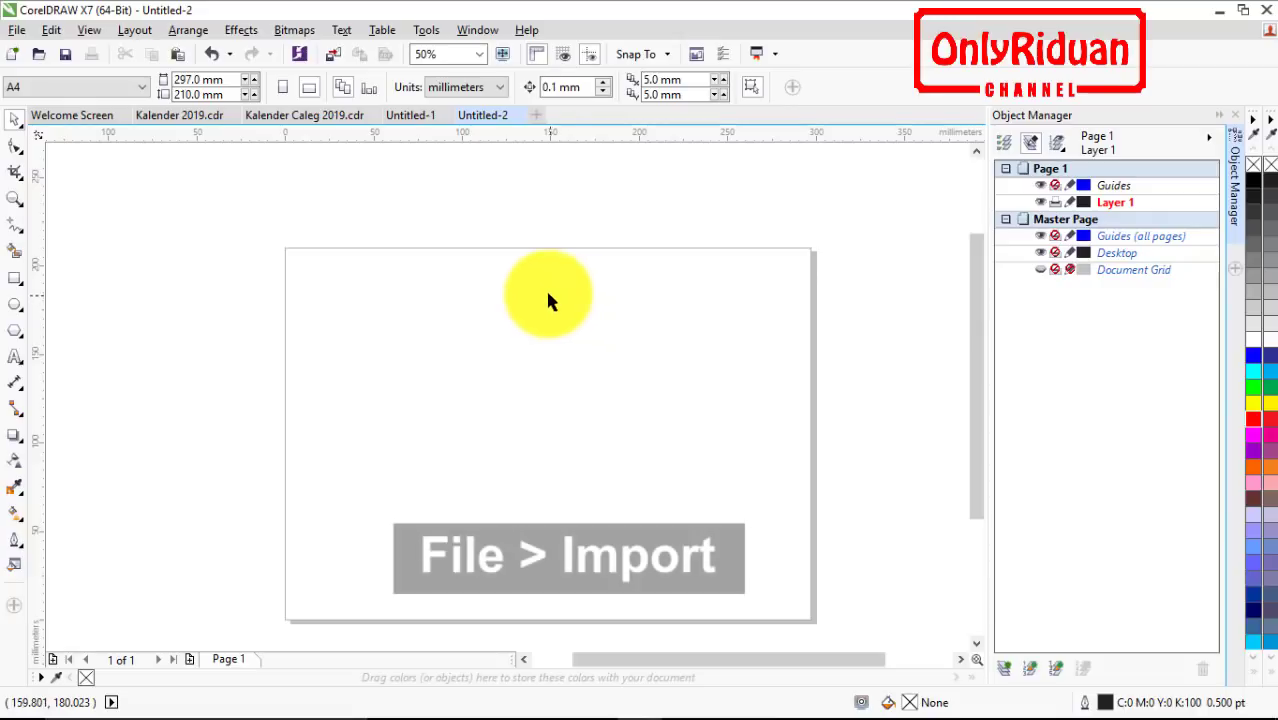
Import Desain Cover Buku Yasin.psd from Pictures > Cover Buku Yasin onto the blank page.
left_click(19, 31)
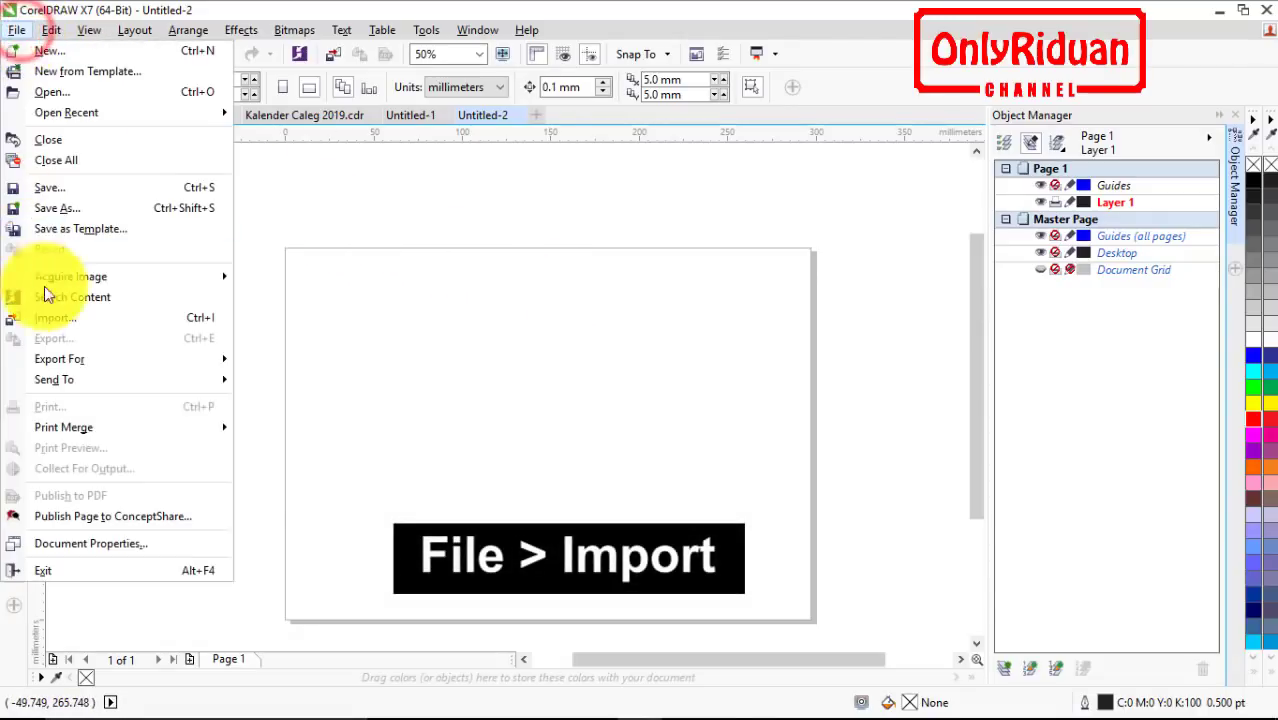
left_click(61, 319)
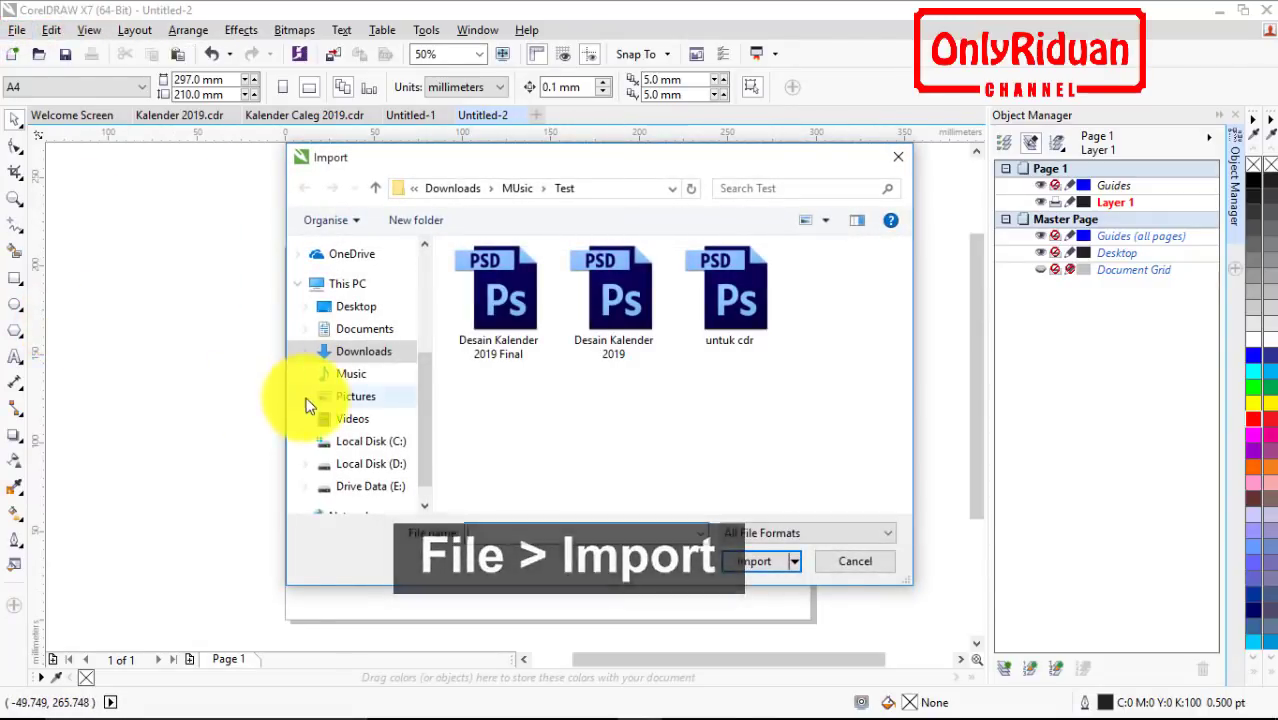
left_click(356, 397)
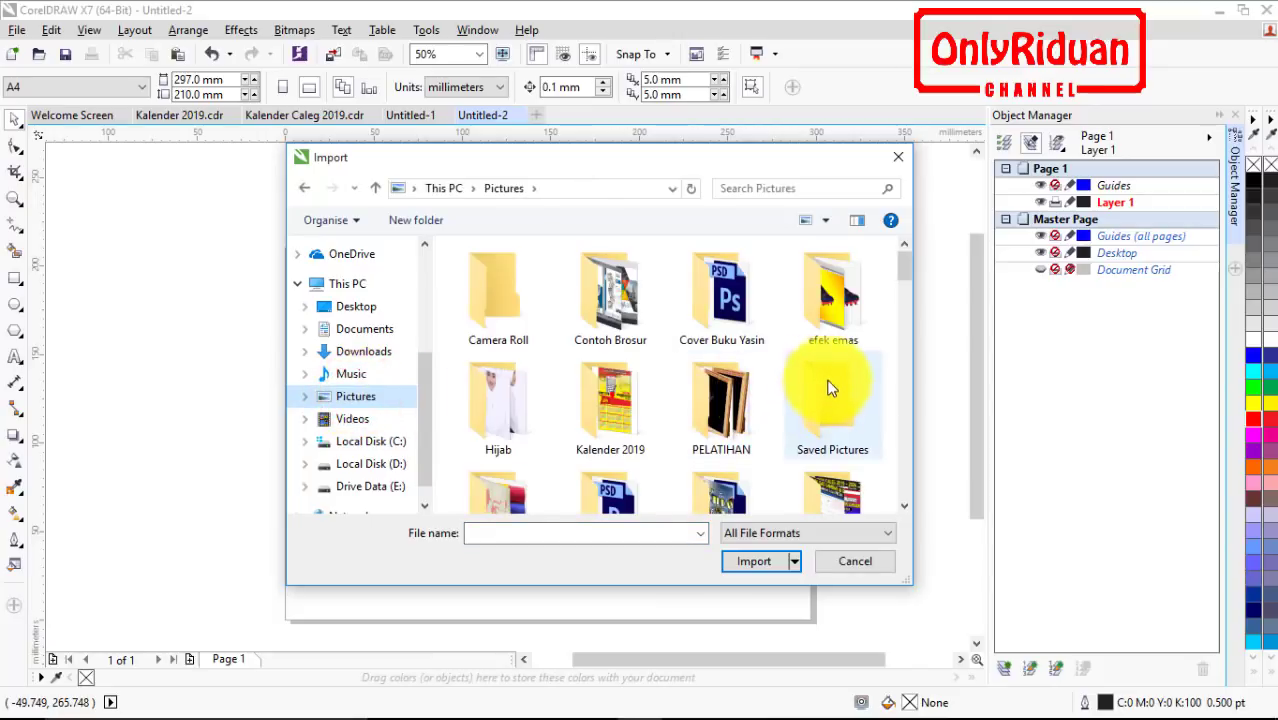
scroll(740, 360, "down", 2)
scroll(745, 350, "down", 2)
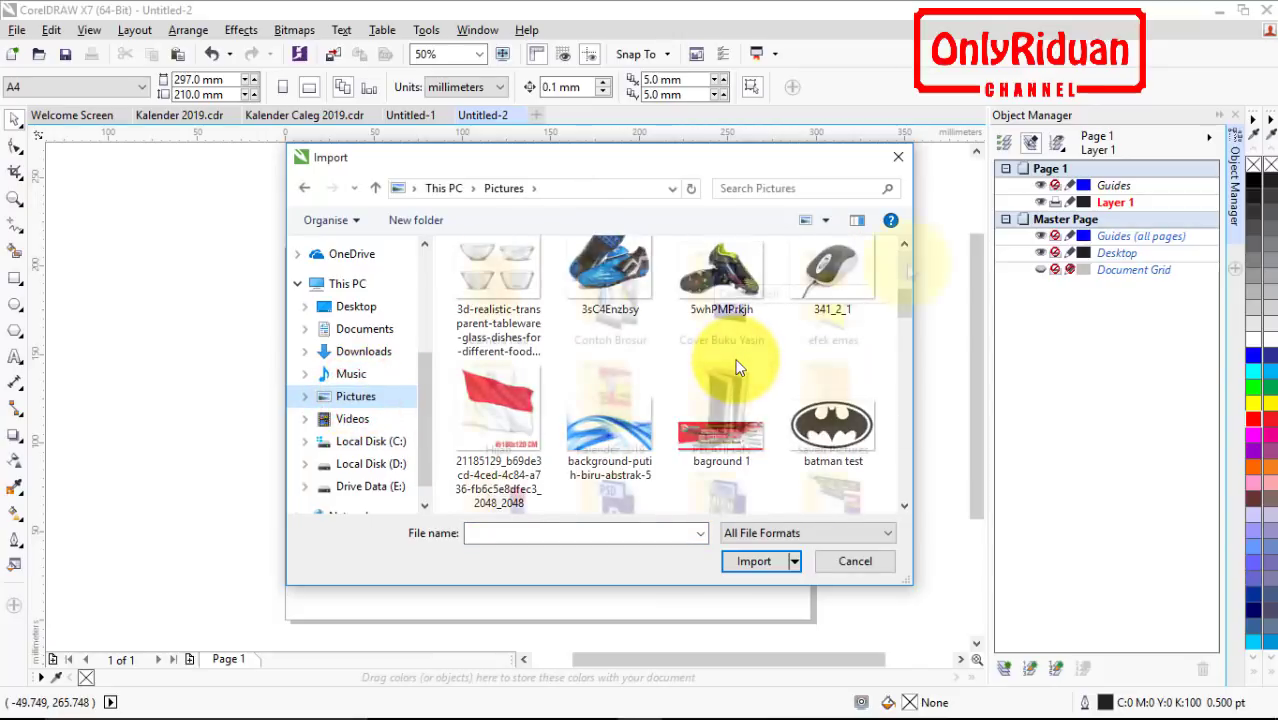
scroll(896, 270, "up", 4)
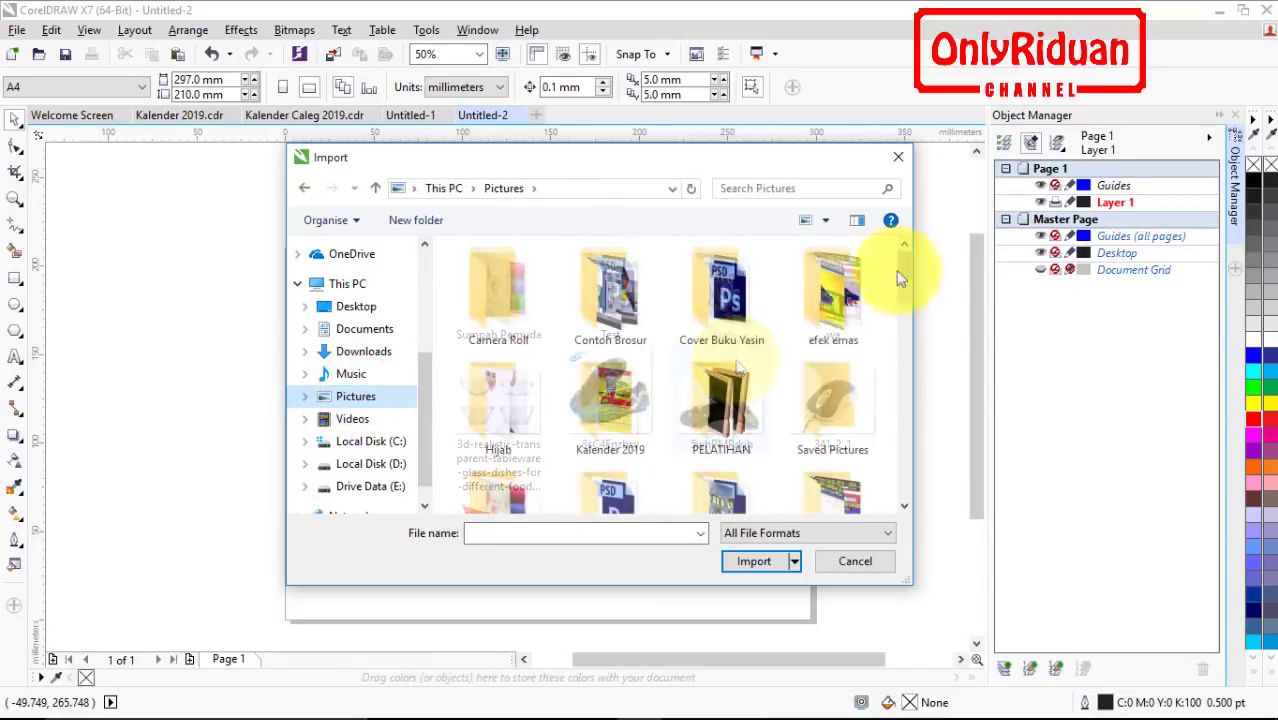
double_click(730, 300)
left_click(521, 307)
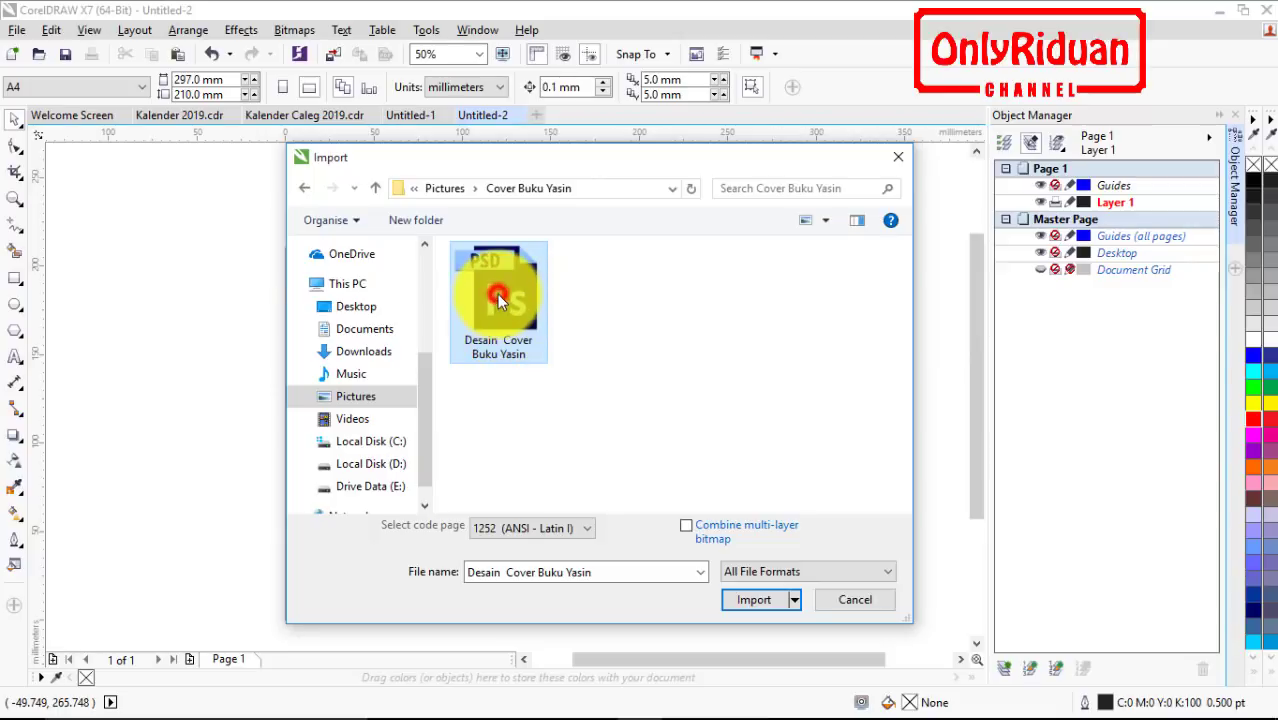
left_click(748, 598)
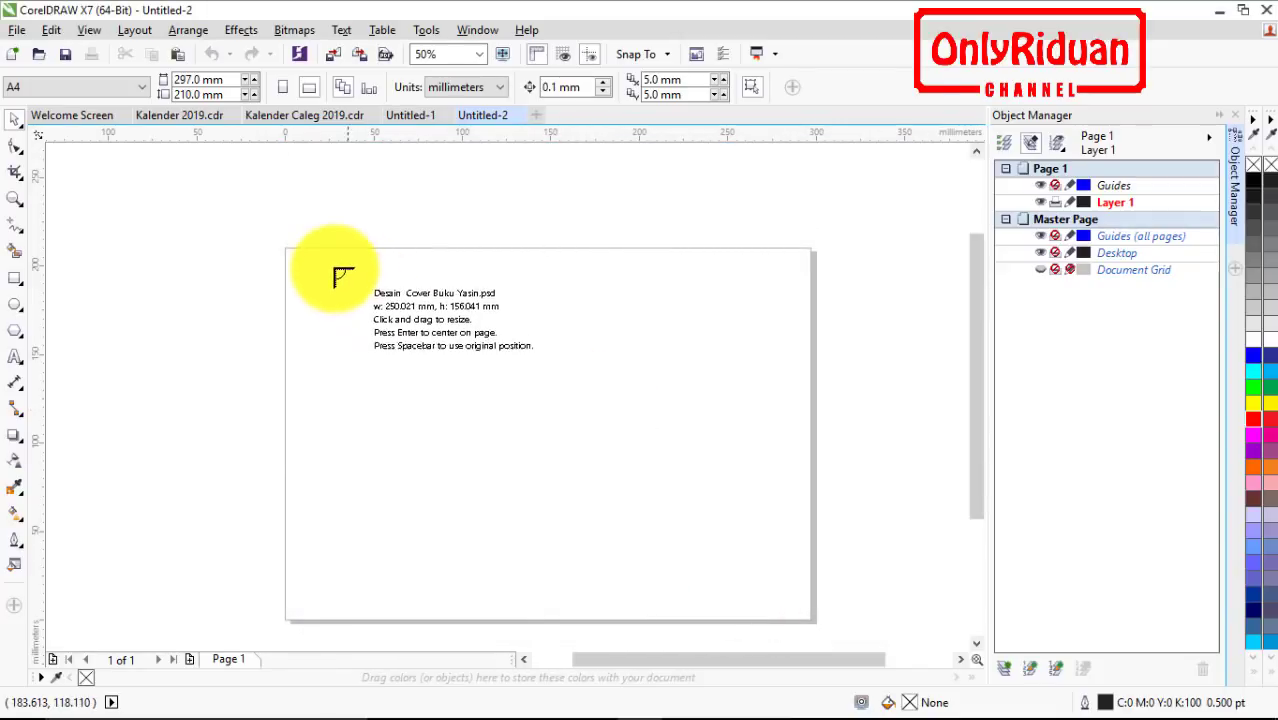
left_click(286, 249)
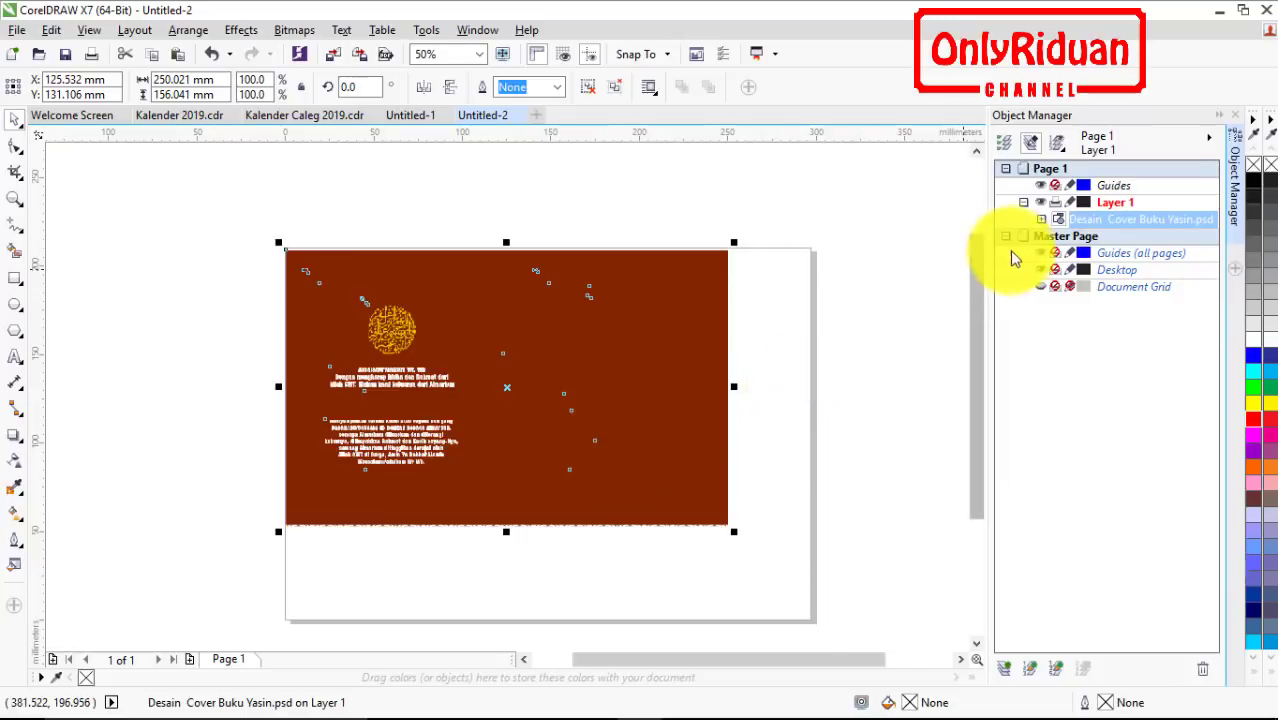
Expand the imported PSD in Object Manager to list its layers and select the cover group.
left_click(1041, 219)
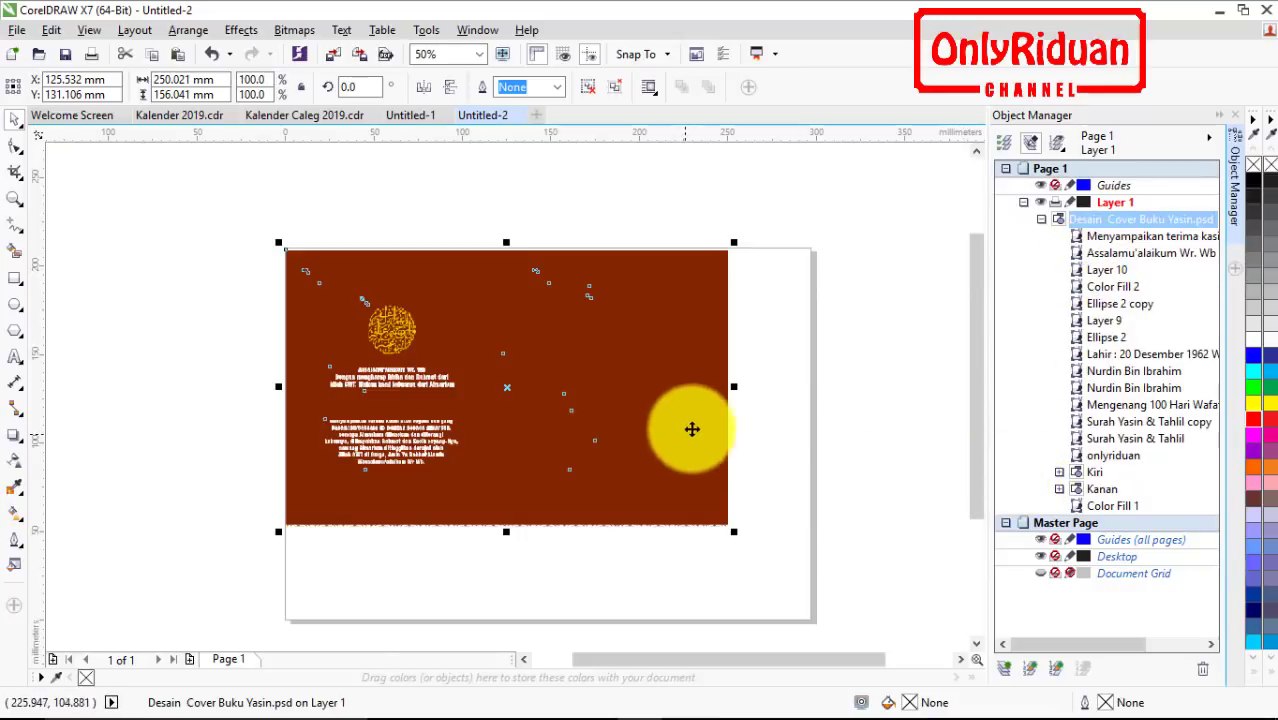
left_click(847, 377)
left_click(650, 394)
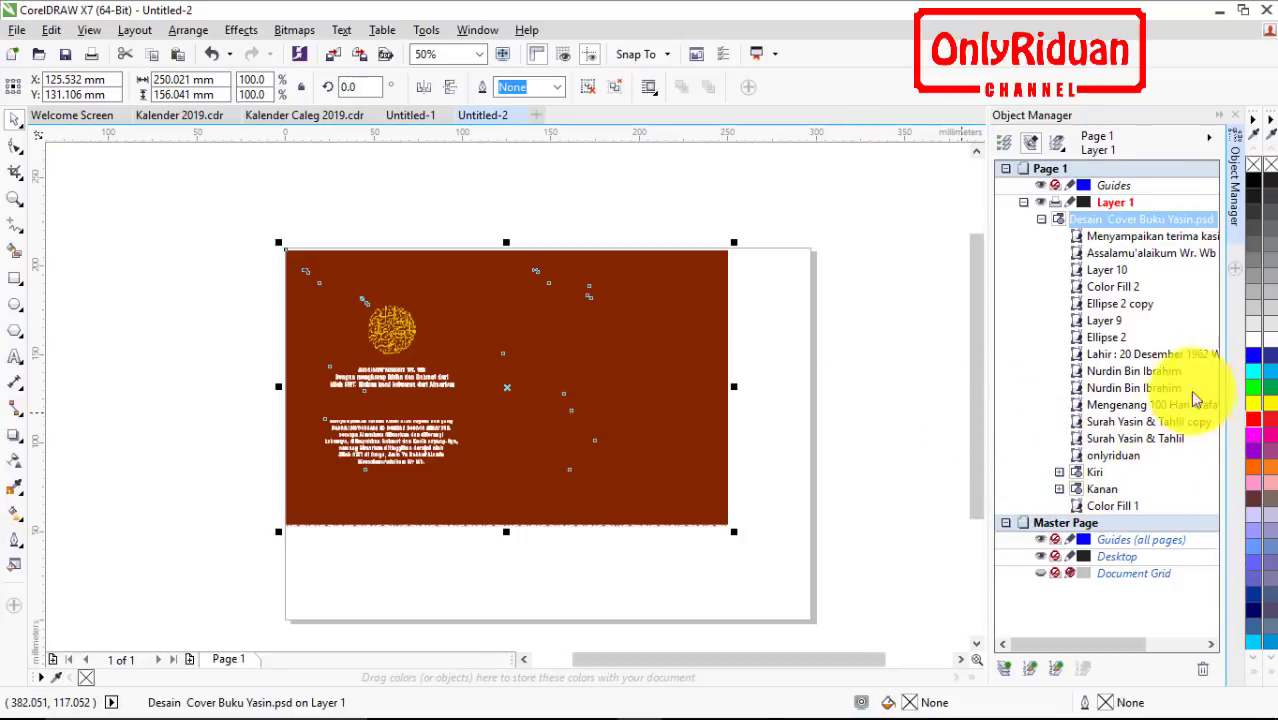
scroll(1142, 468, "right", 1)
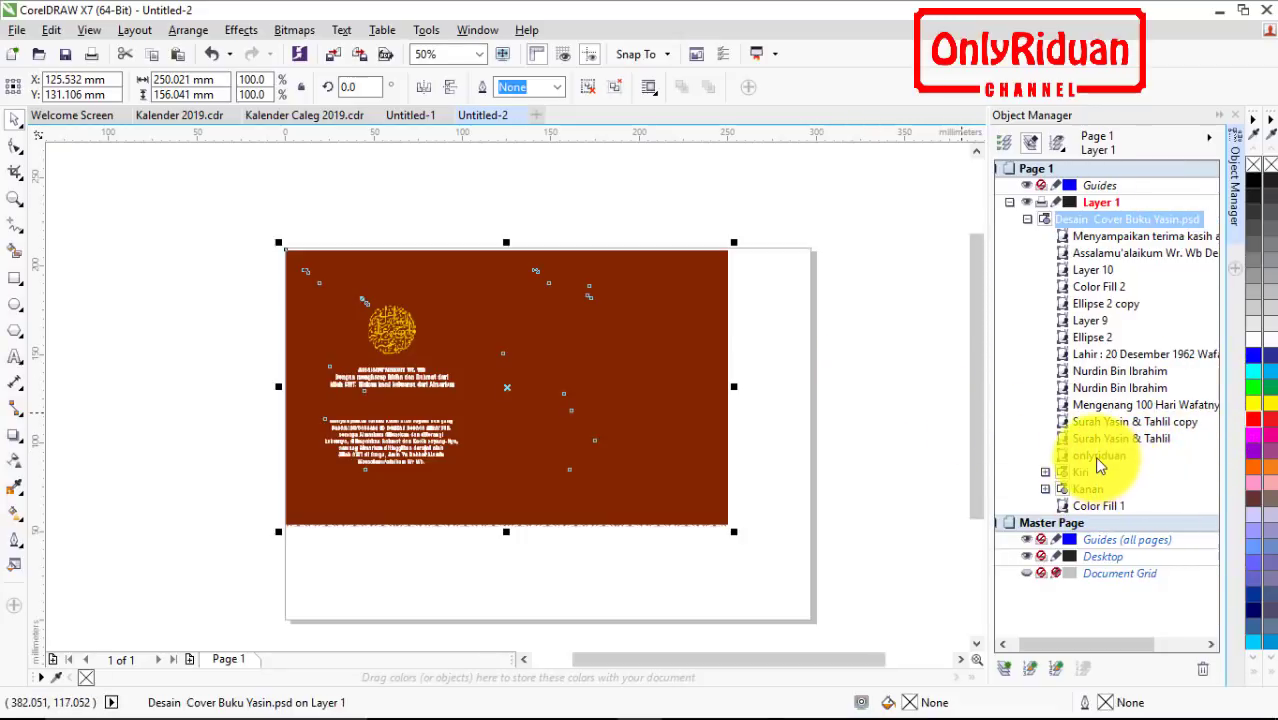
Raise the Surah Yasin & Tahlil title and its copy higher in the layer stack.
left_click(1096, 458)
left_click(1095, 443)
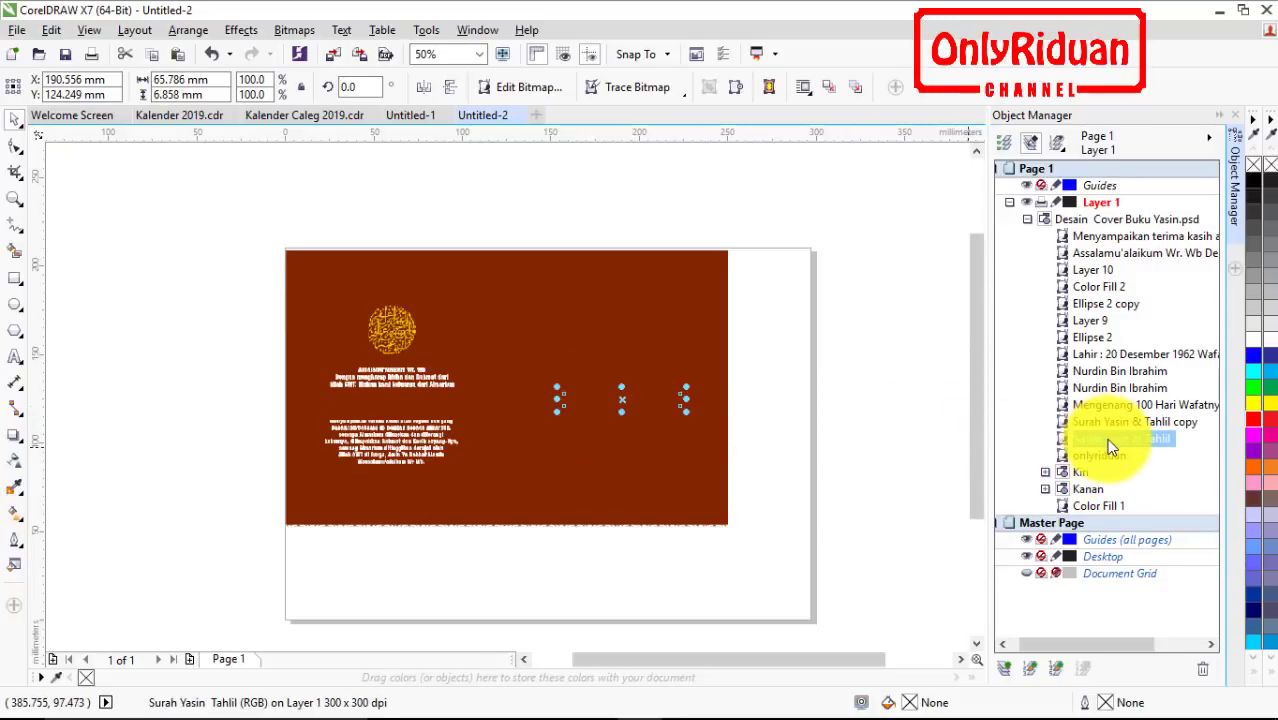
left_click_drag(1105, 440, 1110, 264)
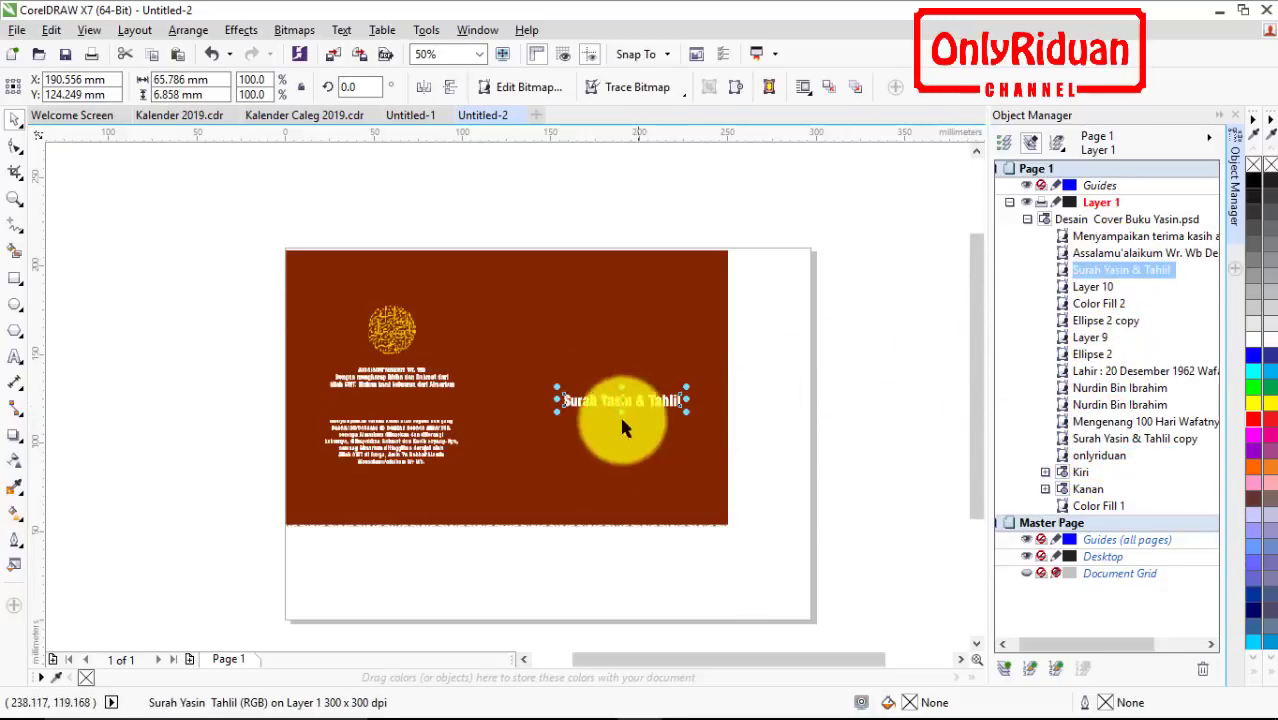
left_click(1104, 440)
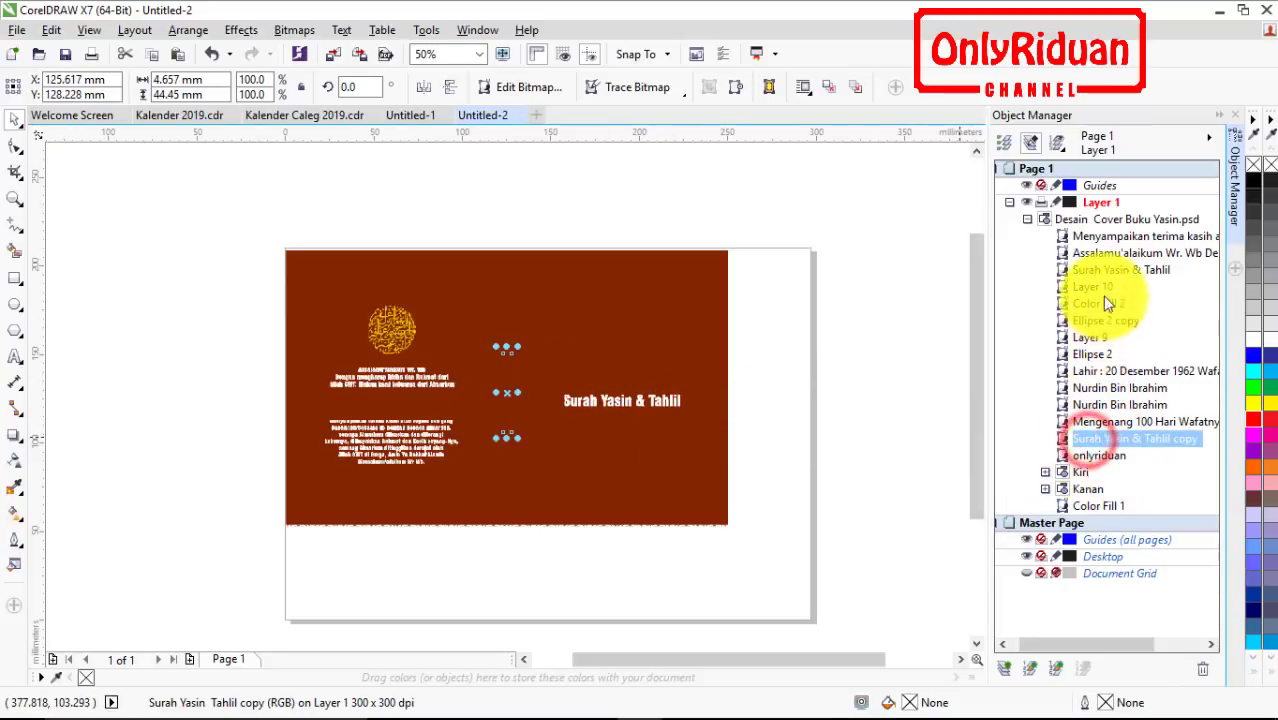
left_click_drag(1090, 400, 1102, 281)
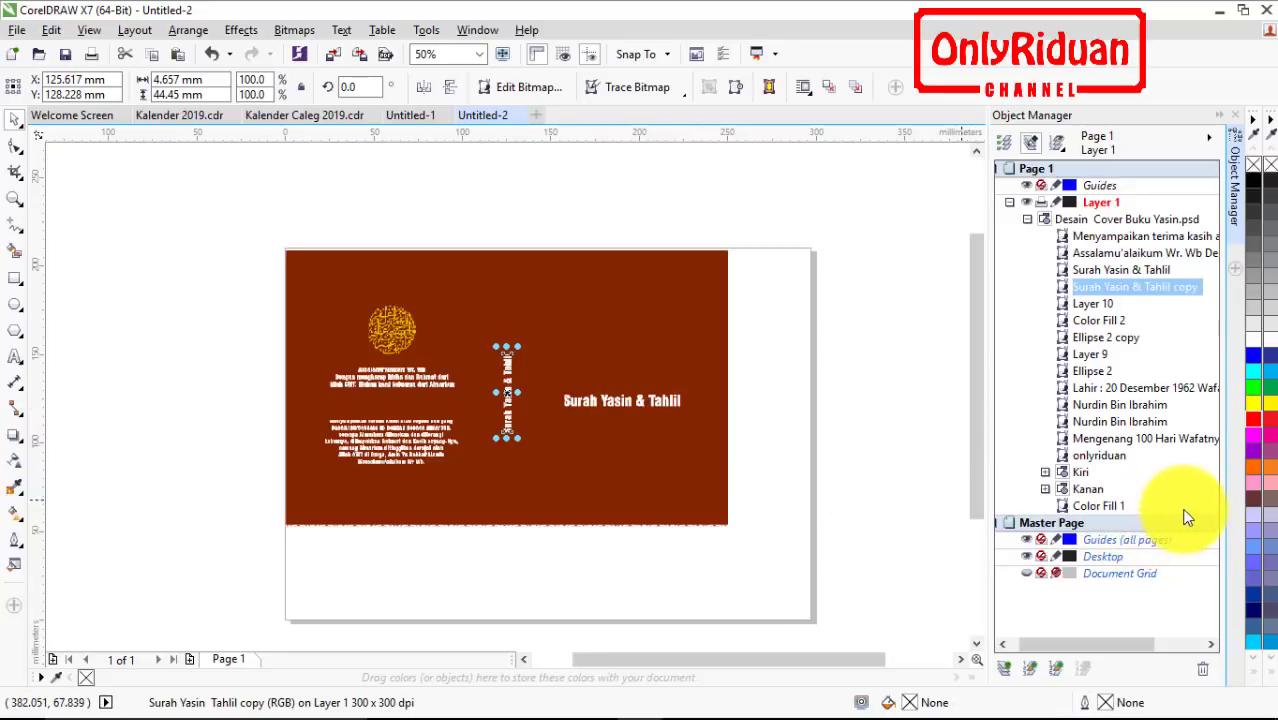
left_click(1113, 404)
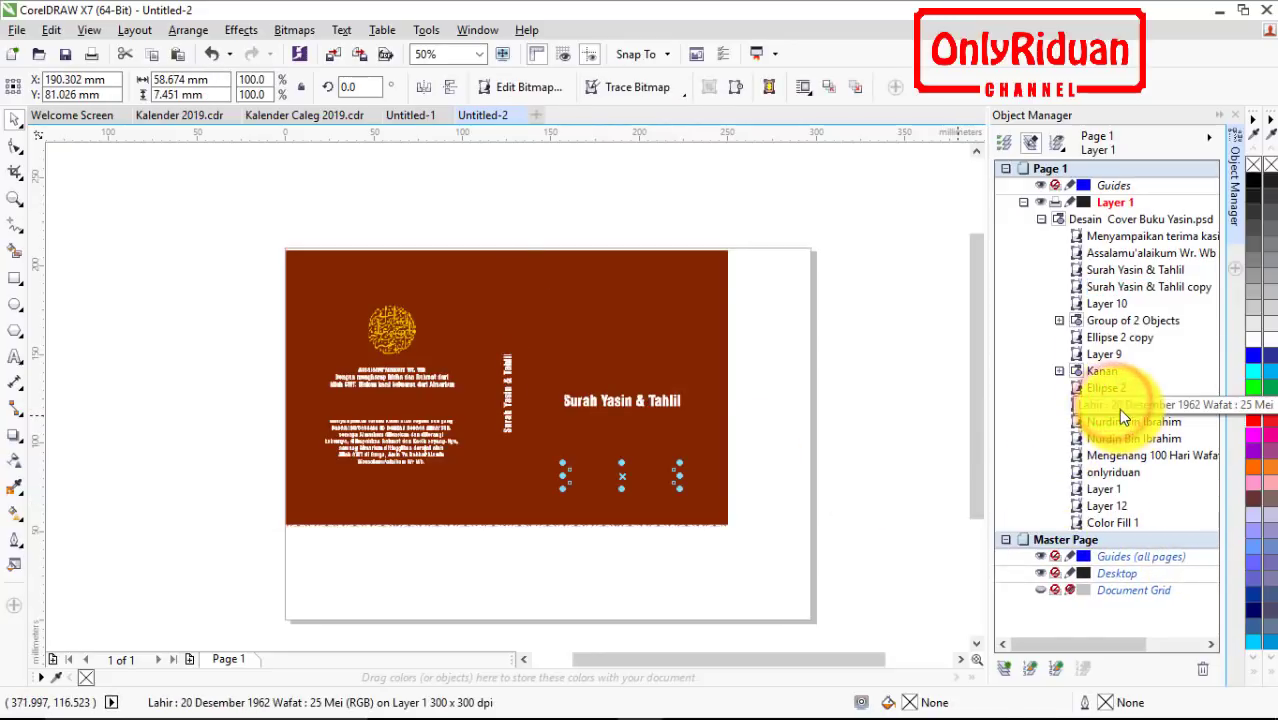
left_click_drag(1121, 421, 1116, 305)
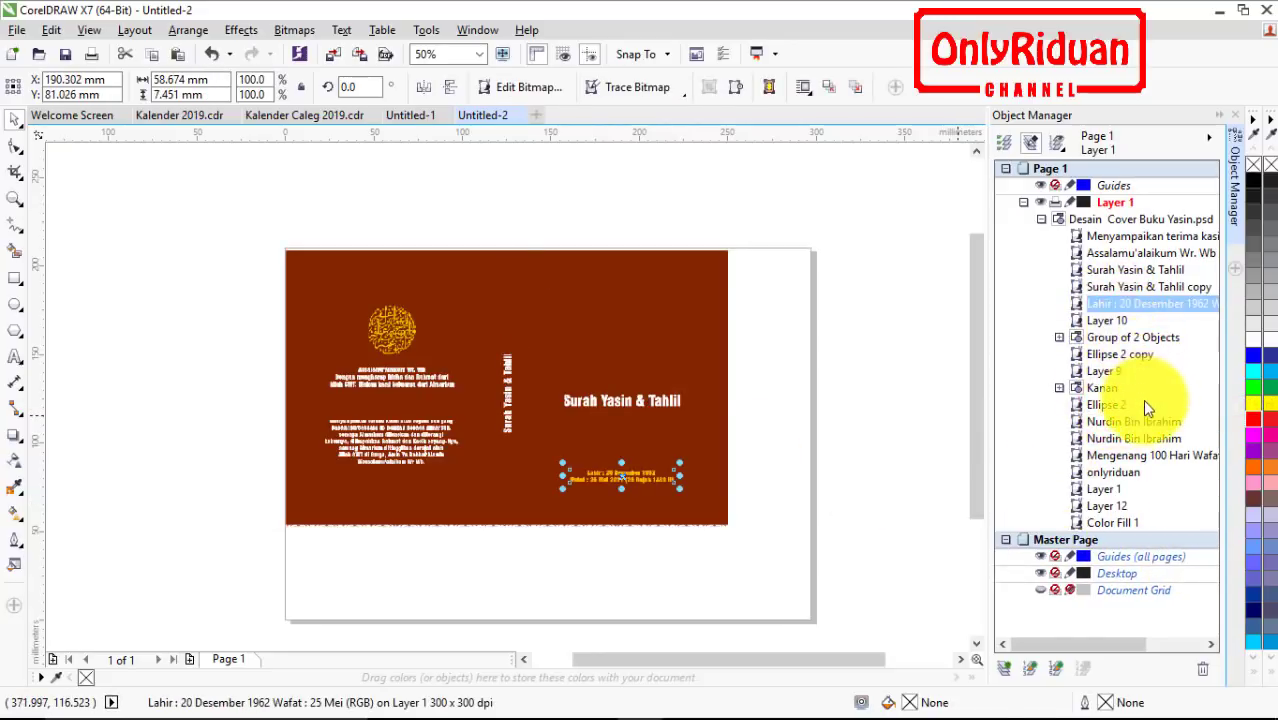
left_click_drag(1120, 421, 1120, 296)
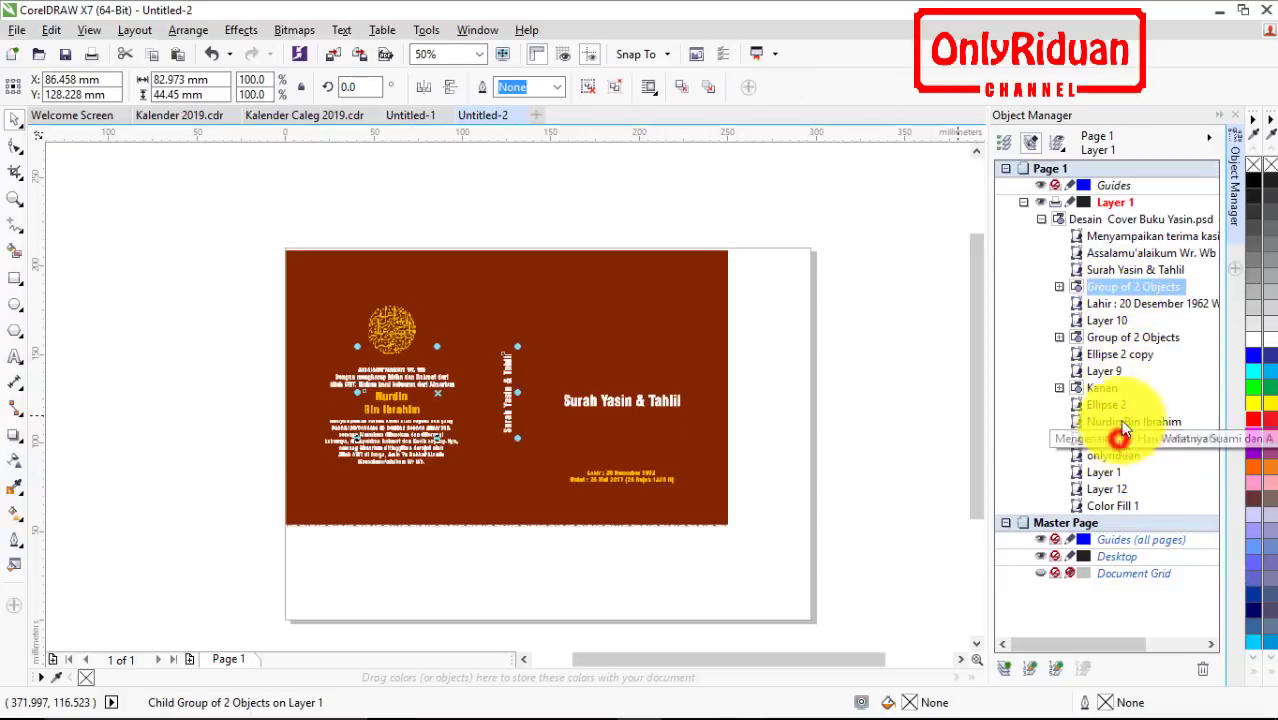
left_click_drag(1121, 430, 1090, 320)
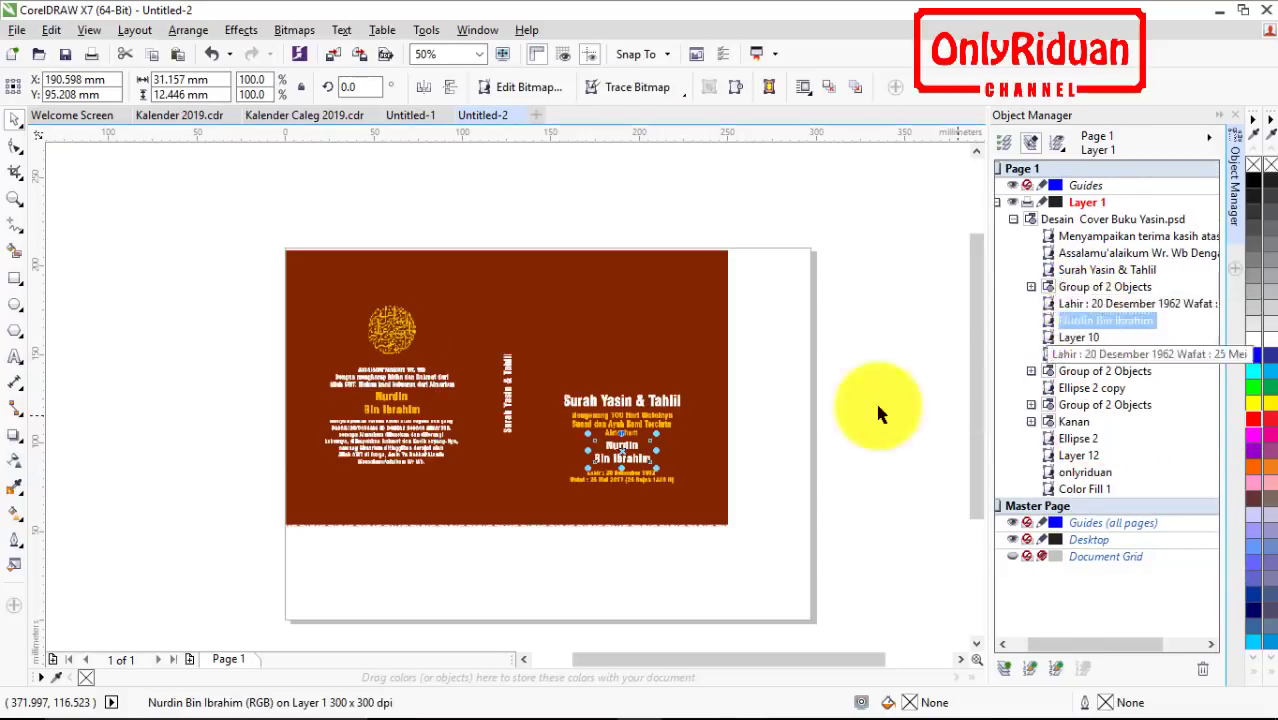
left_click(1068, 438)
left_click_drag(1072, 447, 1074, 331)
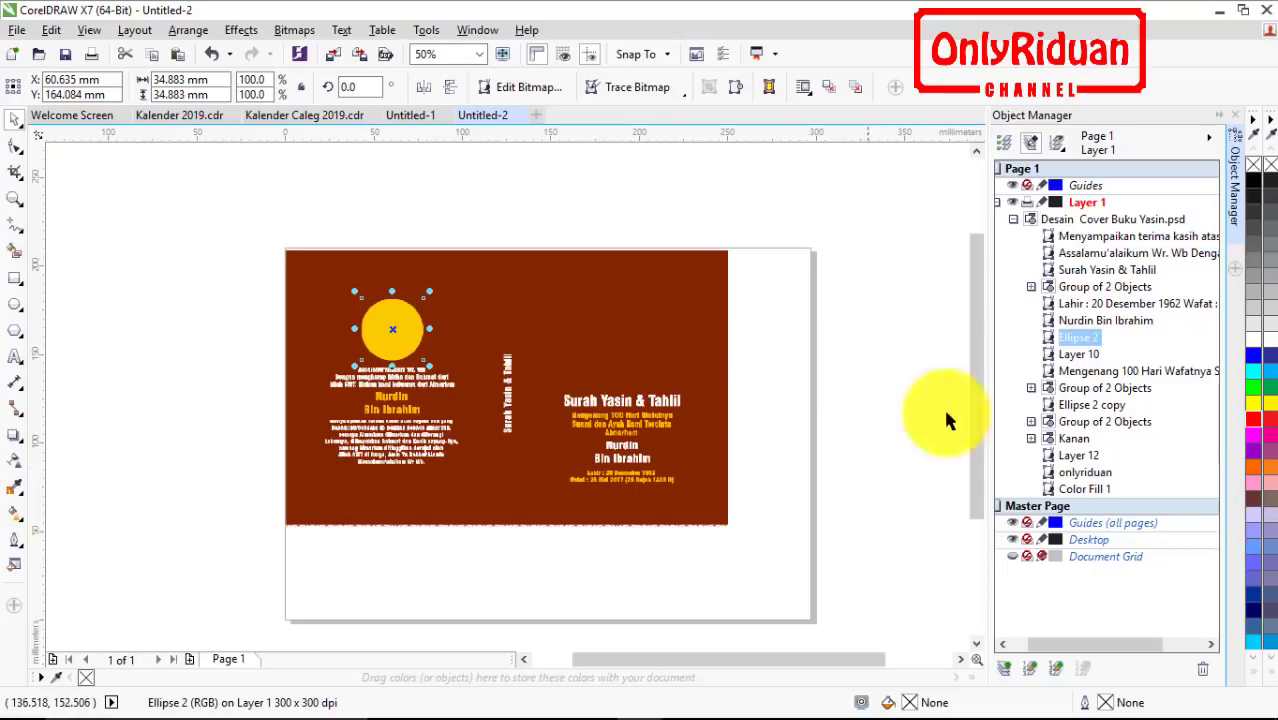
left_click_drag(1078, 338, 1080, 380)
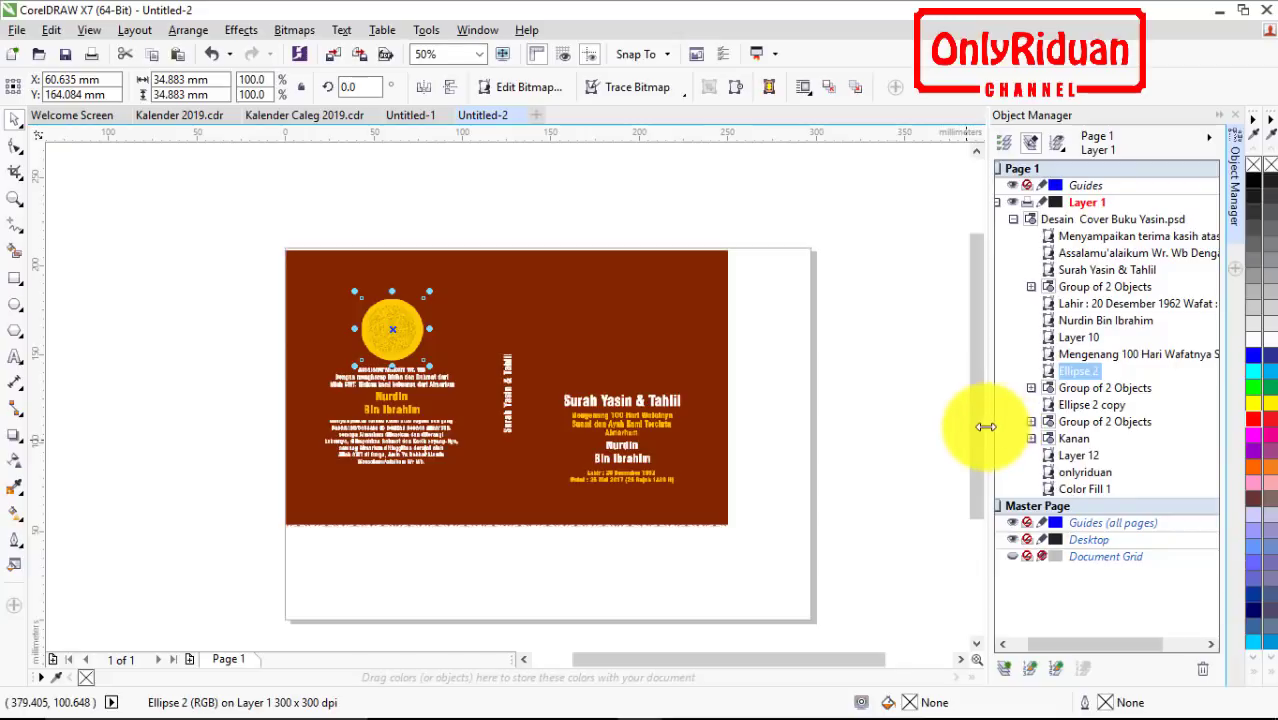
Raise the left-page Group of 2 Objects to reveal the gold frame, briefly checking Photoshop.
left_click(1090, 422)
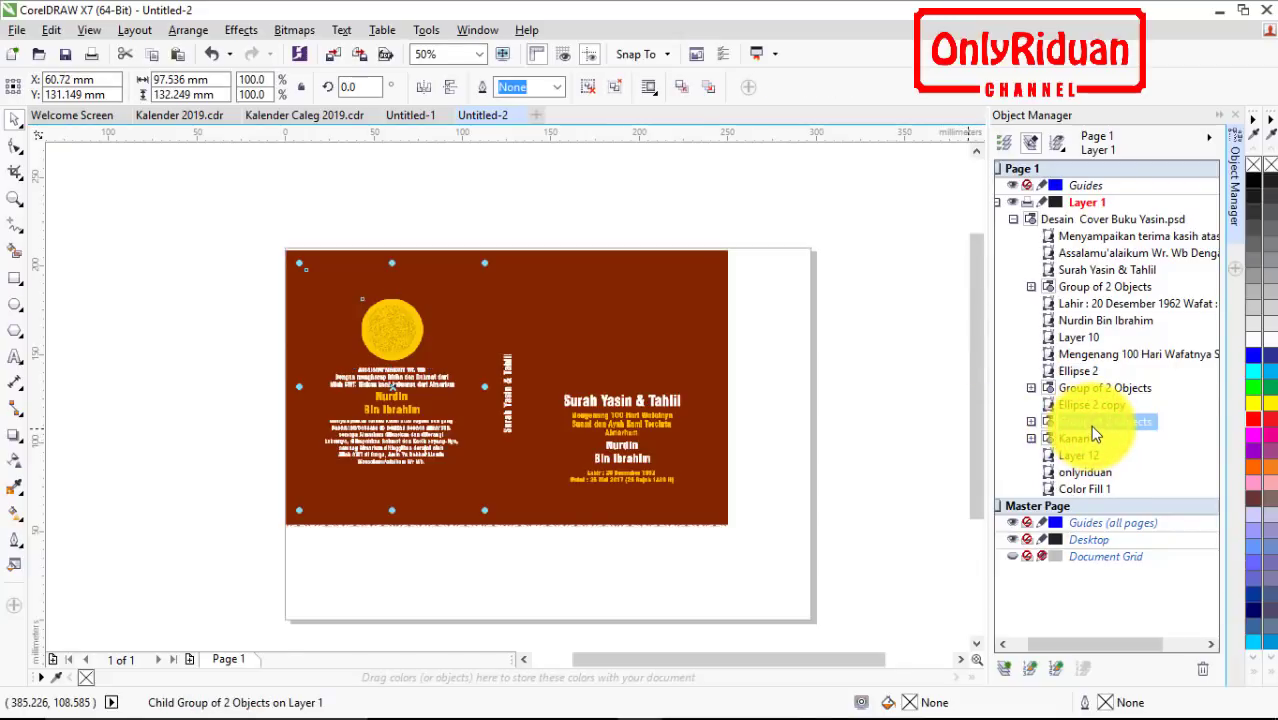
left_click_drag(1093, 432, 1095, 336)
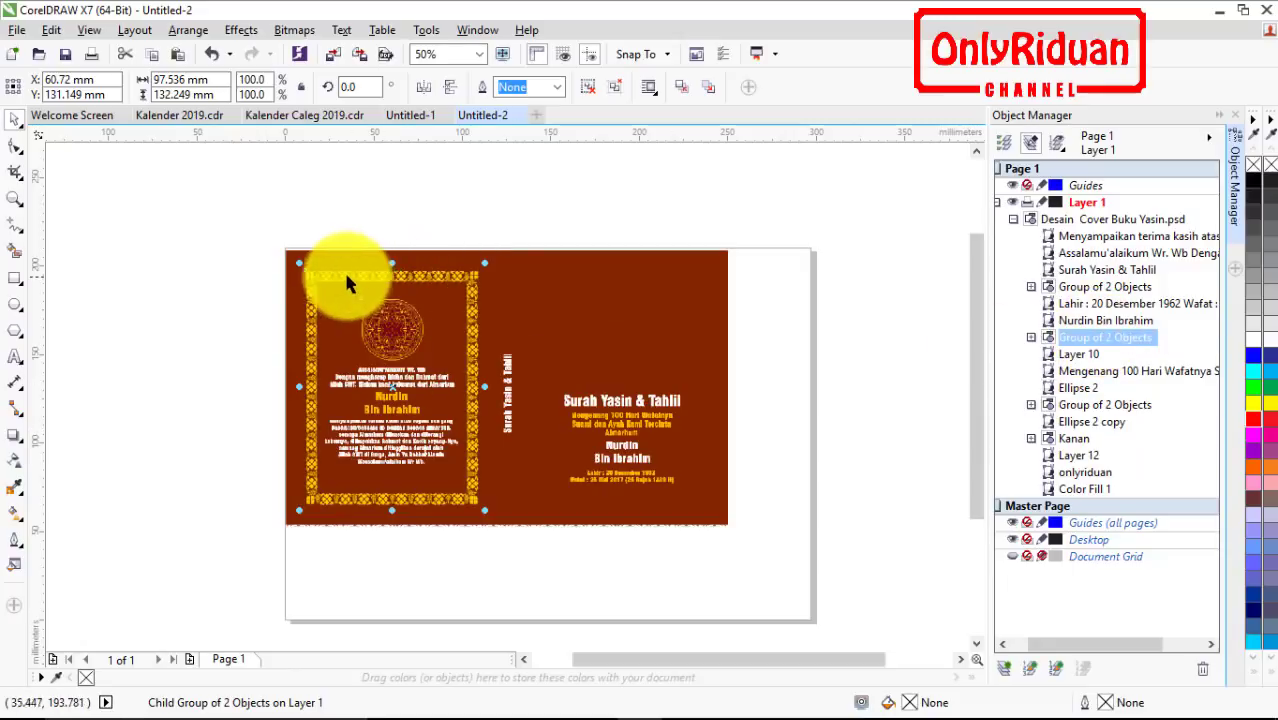
left_click(1060, 405)
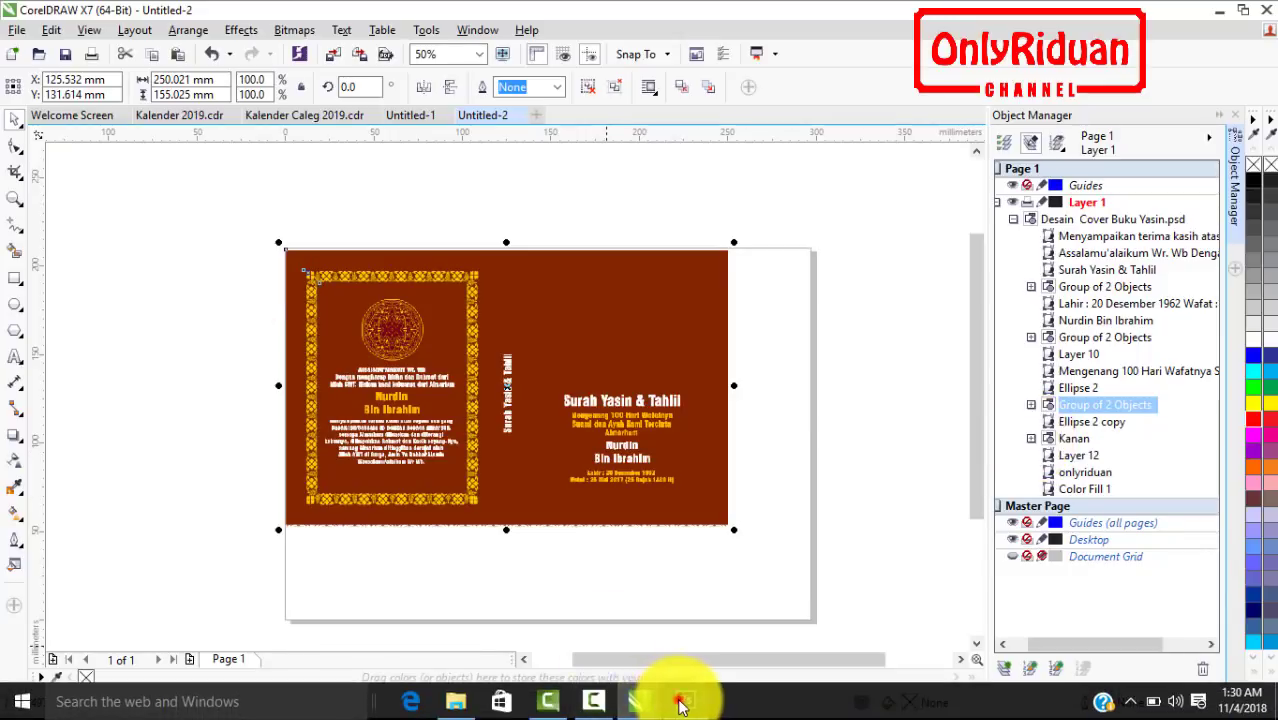
left_click(684, 700)
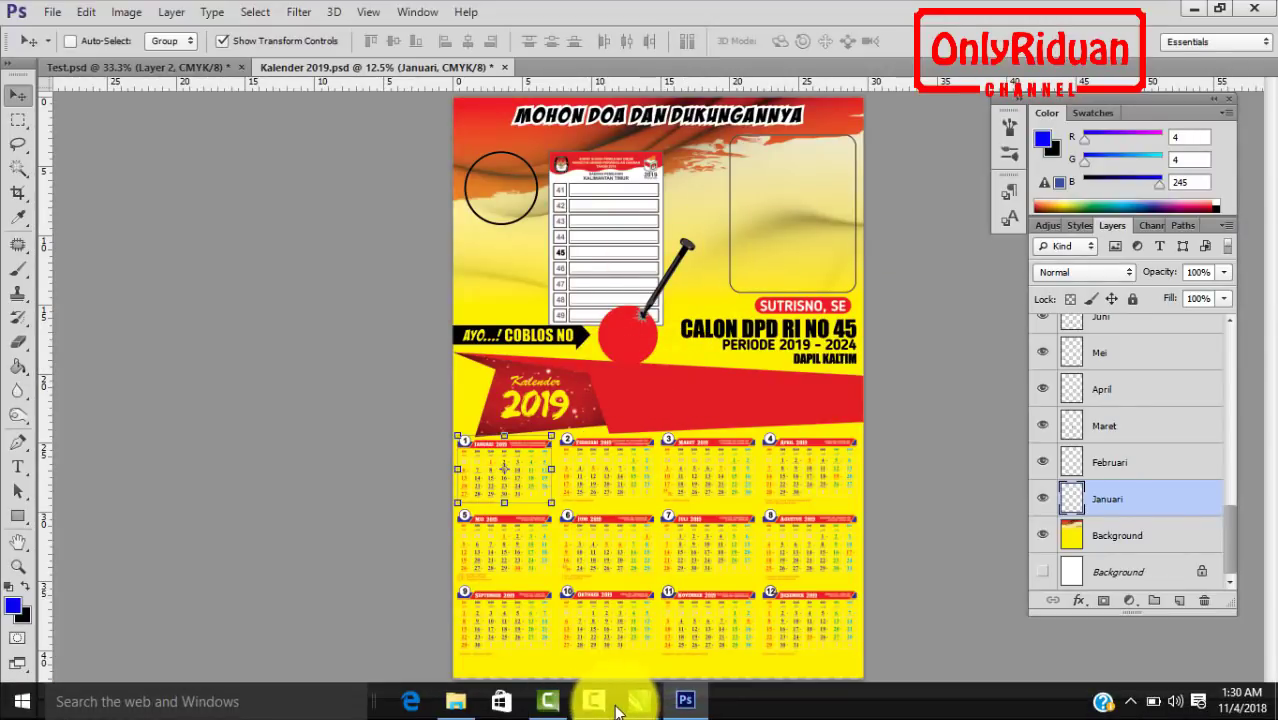
mouse_move(593, 701)
left_click(799, 628)
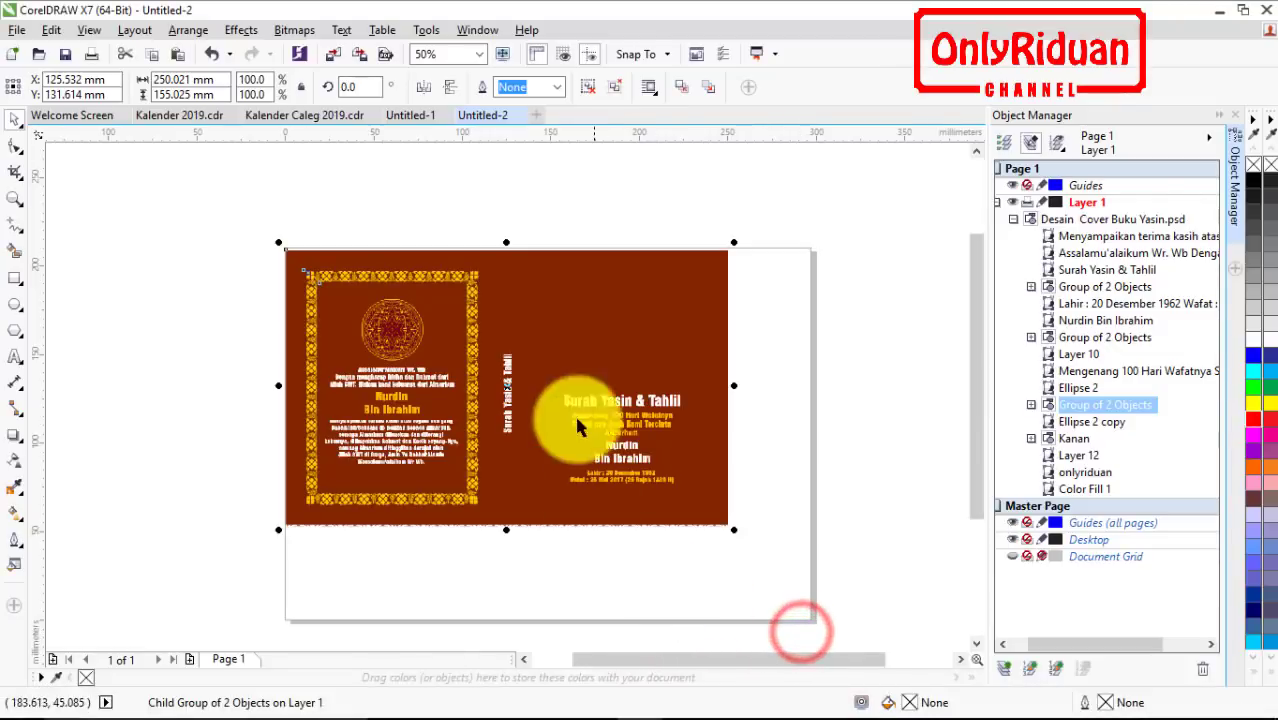